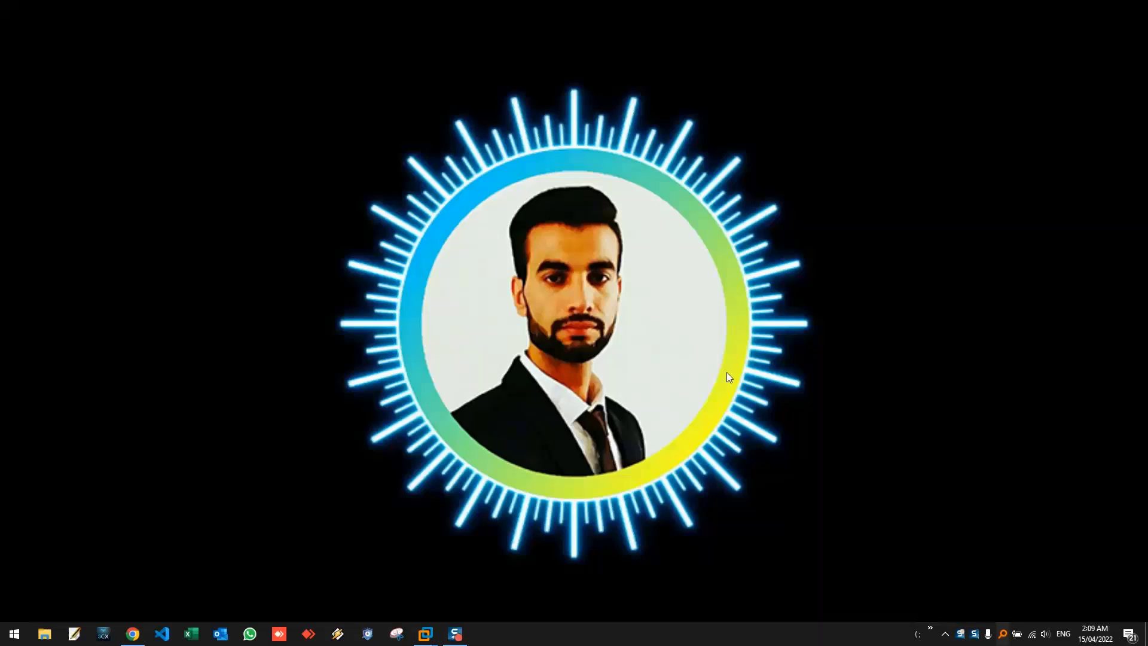
- Restore Server Manager in the Windows Server 2012 VM, then switch to the Windows 10 VM
mouse_move(425, 633)
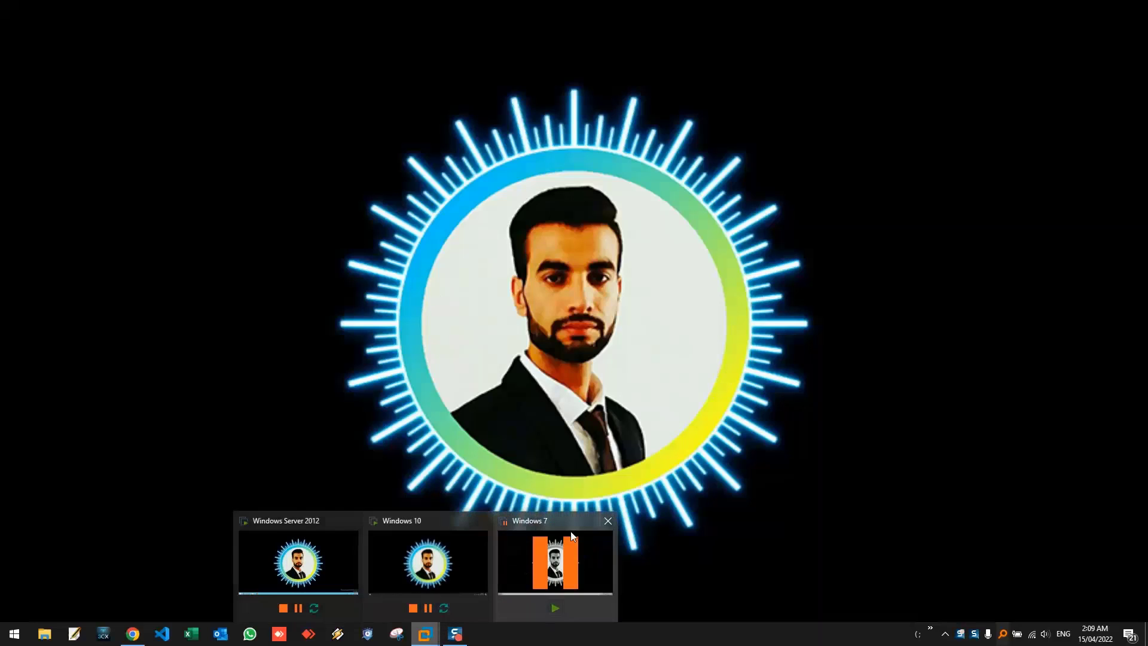
click(299, 562)
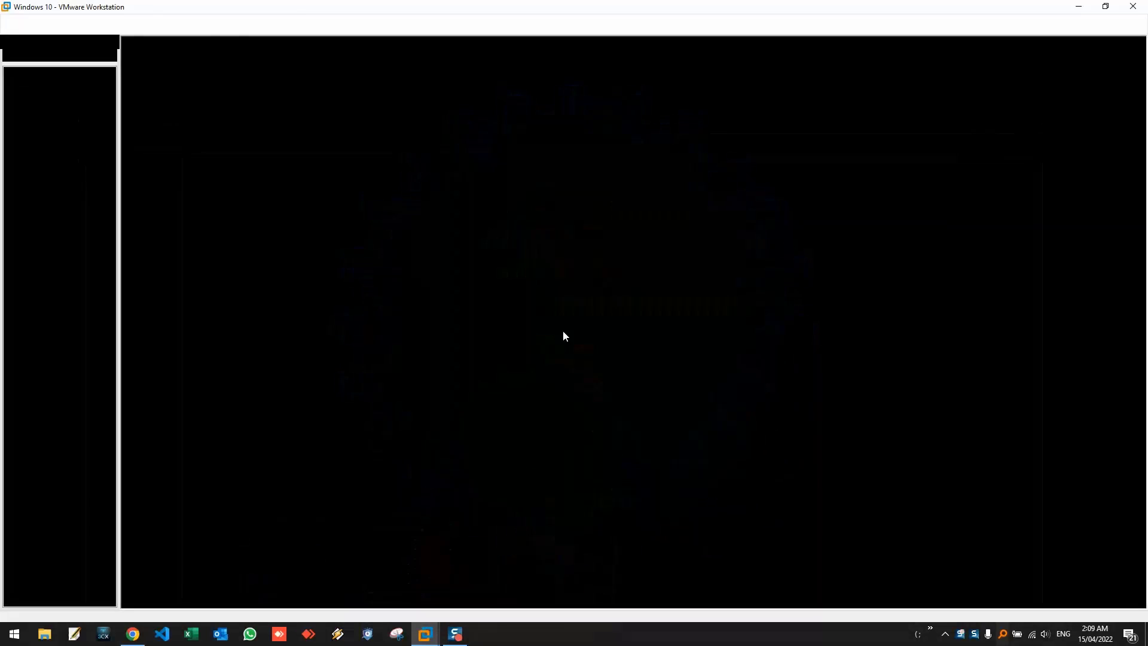
click(505, 220)
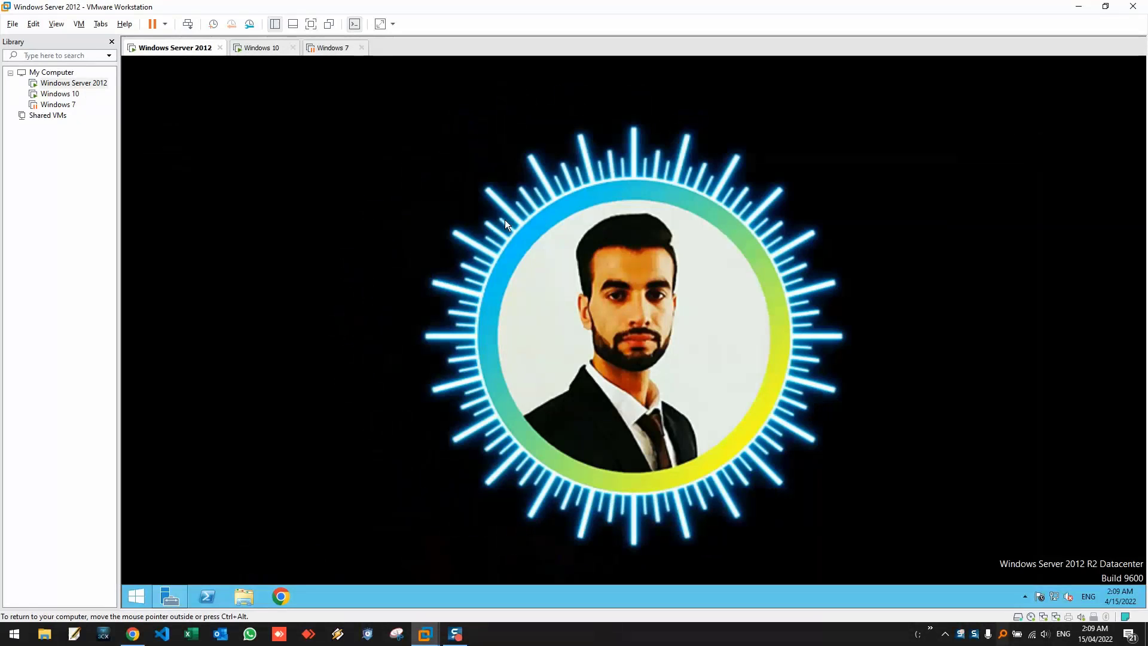
click(170, 597)
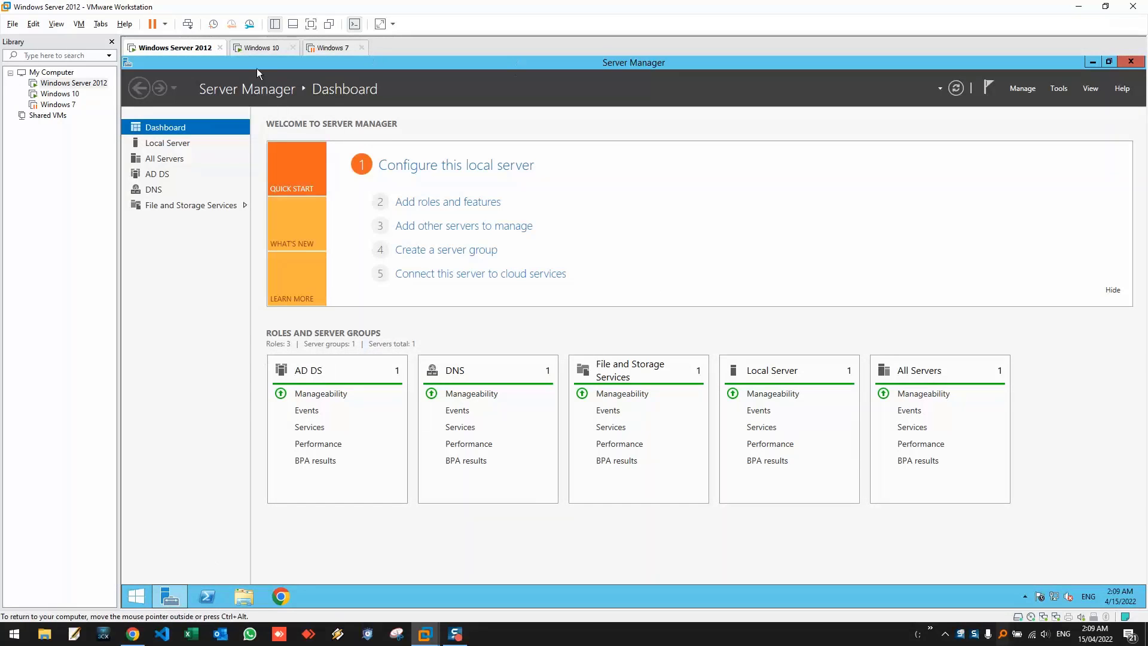
click(269, 50)
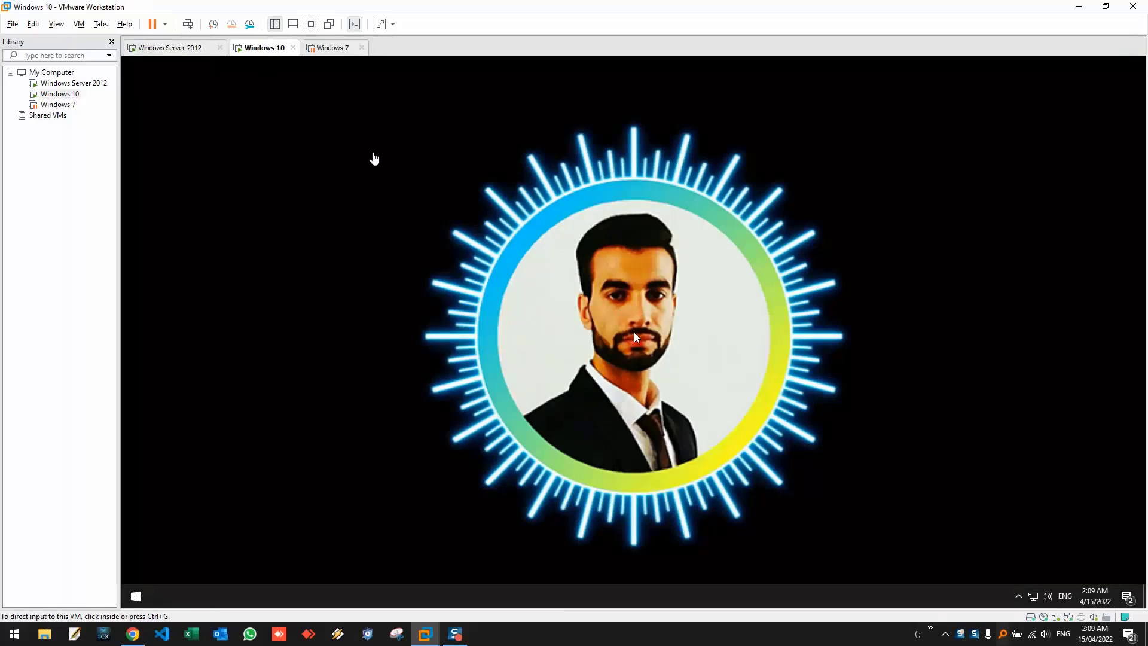
- In the Windows 10 VM, open the Ethernet0 adapter's properties from Network & Internet settings
click(576, 245)
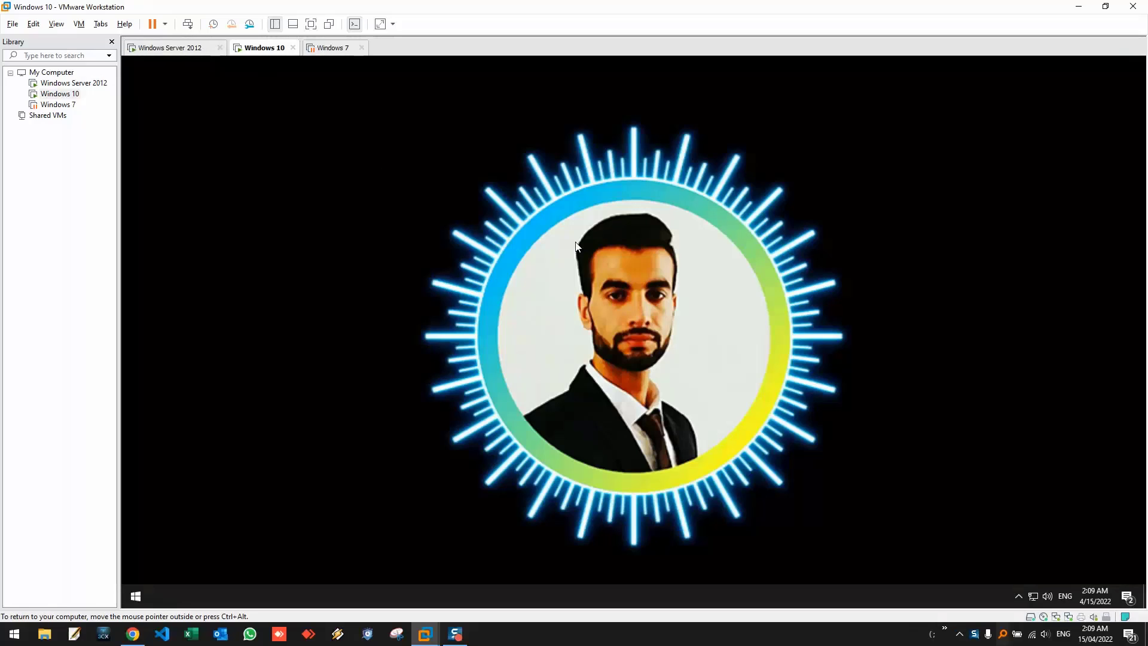
right_click(1032, 596)
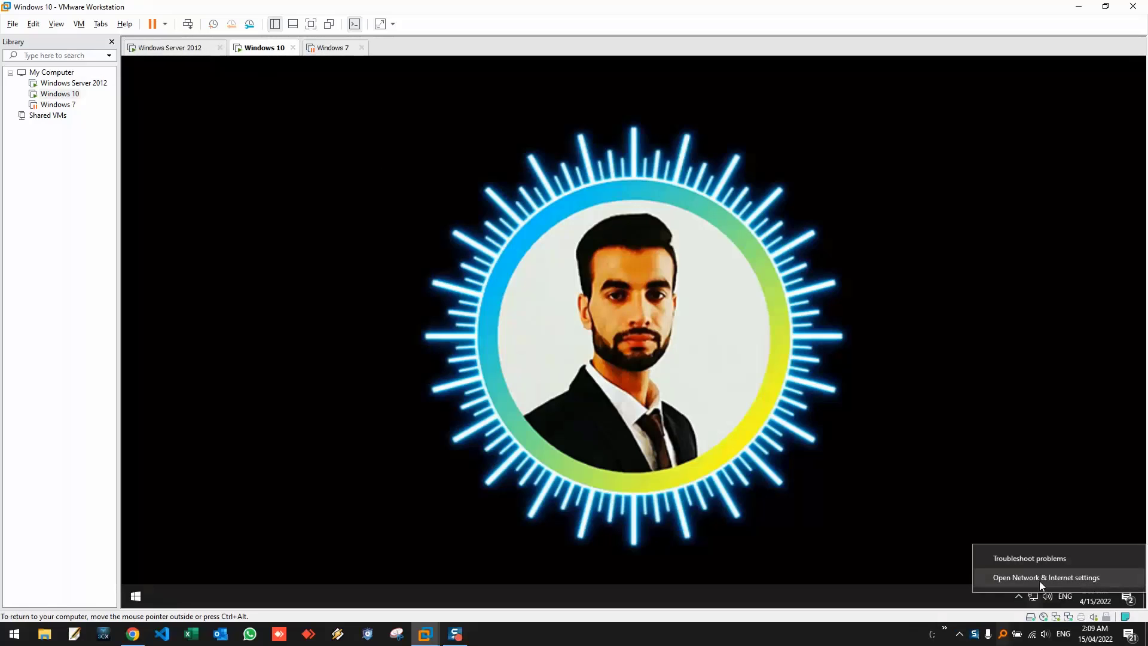
click(953, 548)
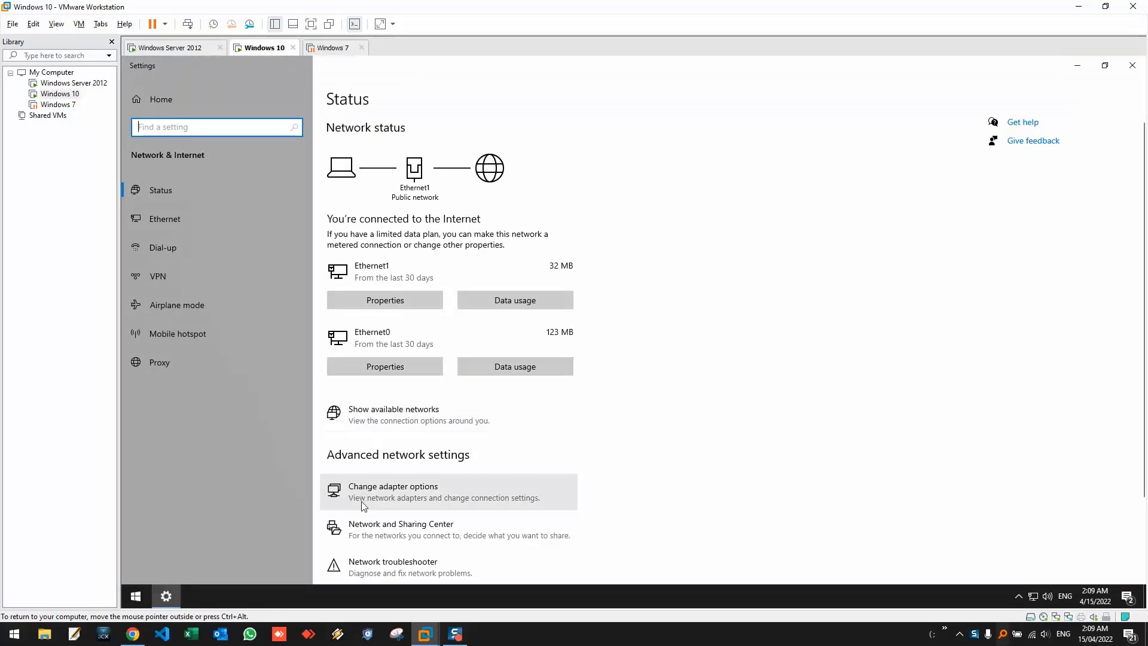
click(364, 505)
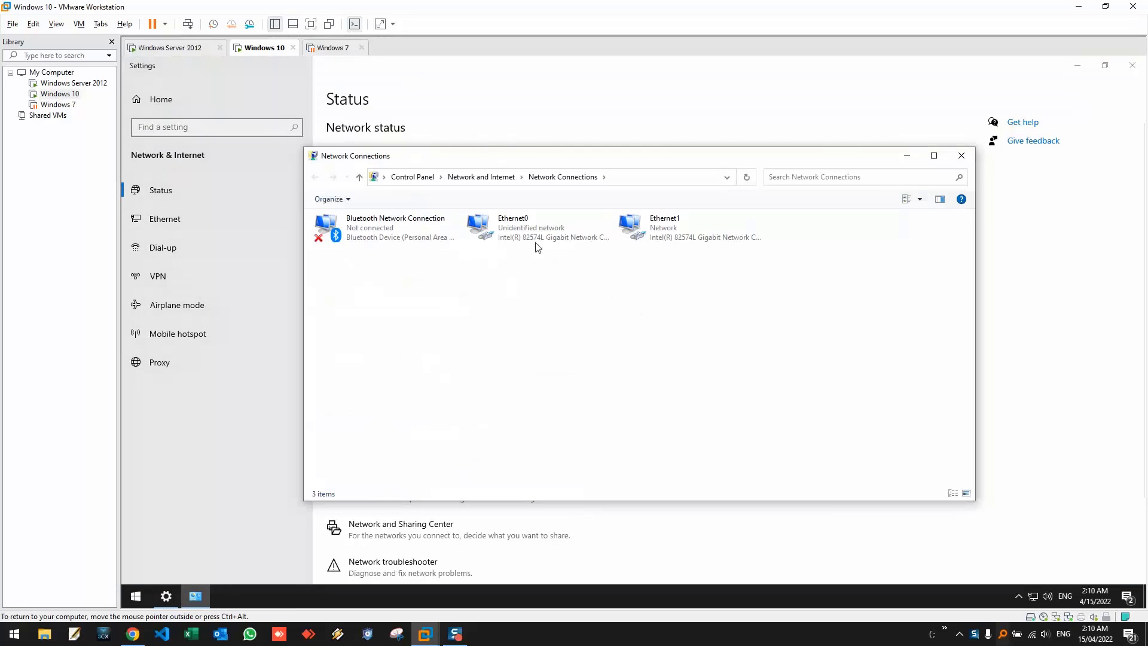
right_click(511, 227)
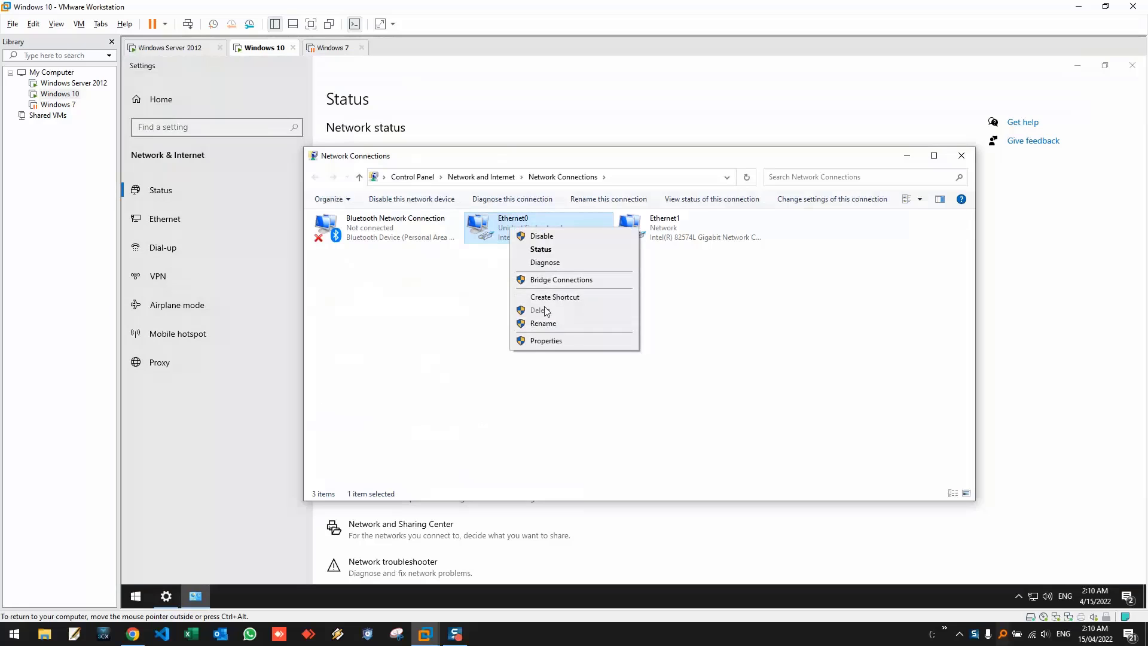
click(546, 340)
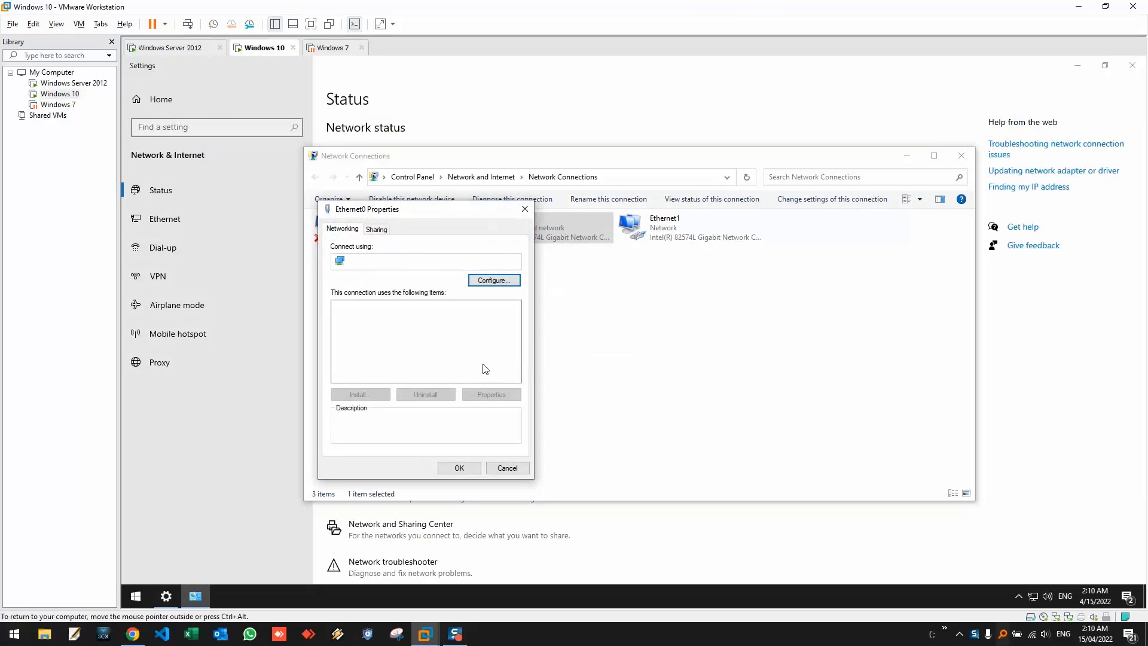
- Set Ethernet0's IPv4 to a static address of 192.168.10.31
click(416, 338)
click(491, 394)
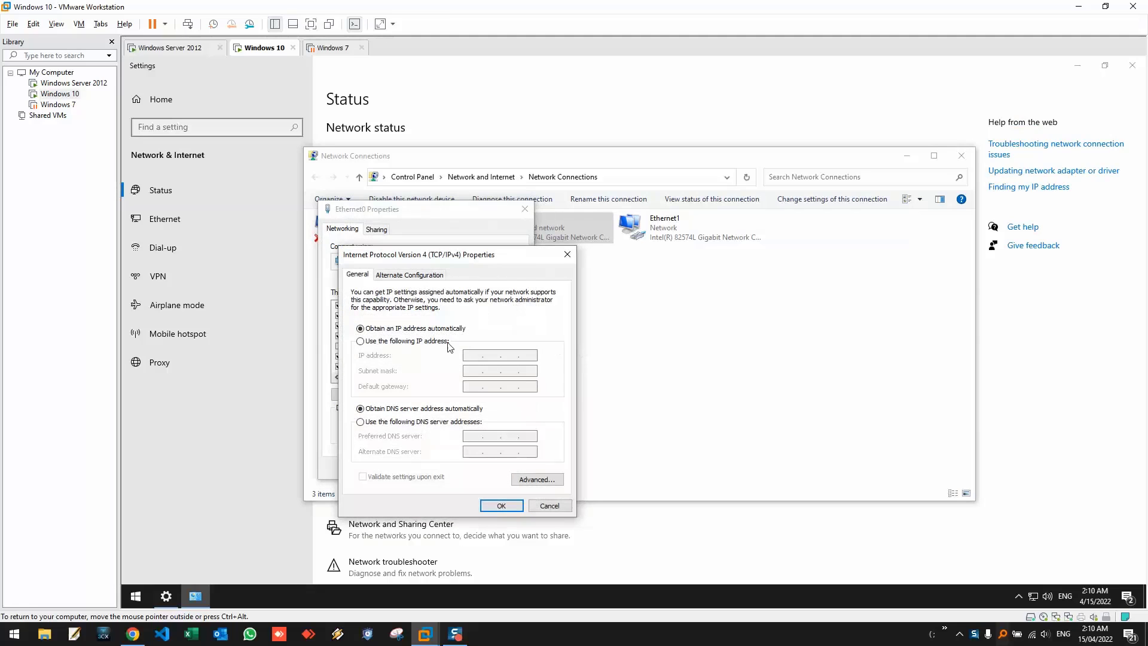
click(404, 341)
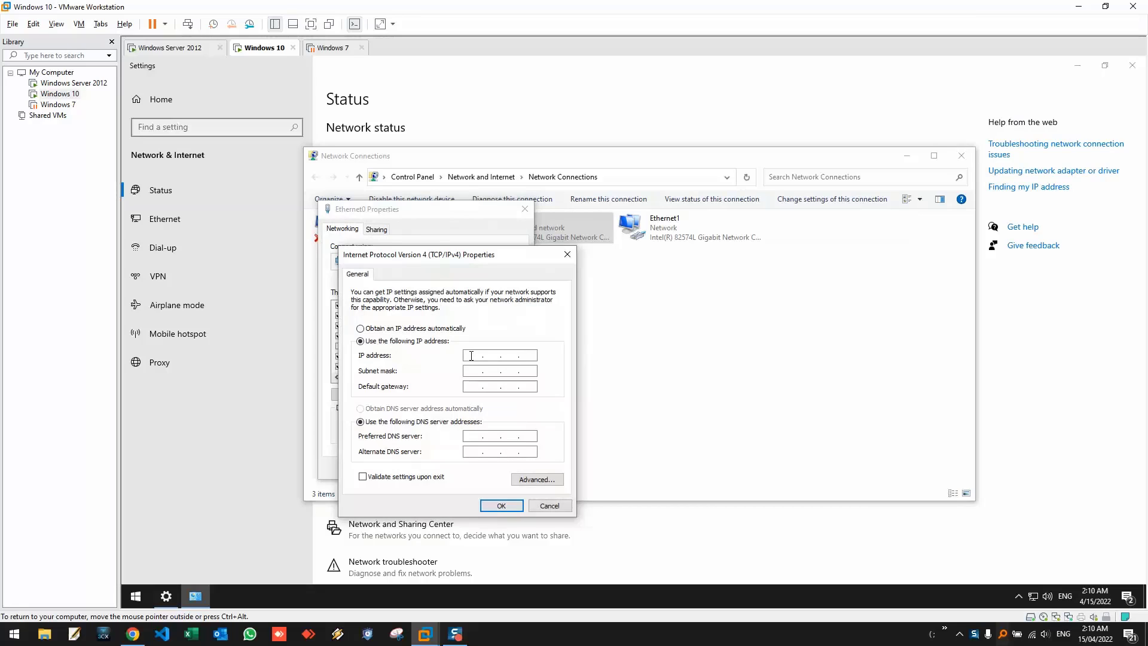
text(192 . 168 . 10 . 31)
- On the Windows Server 2012 VM, open Command Prompt and run ipconfig
click(185, 52)
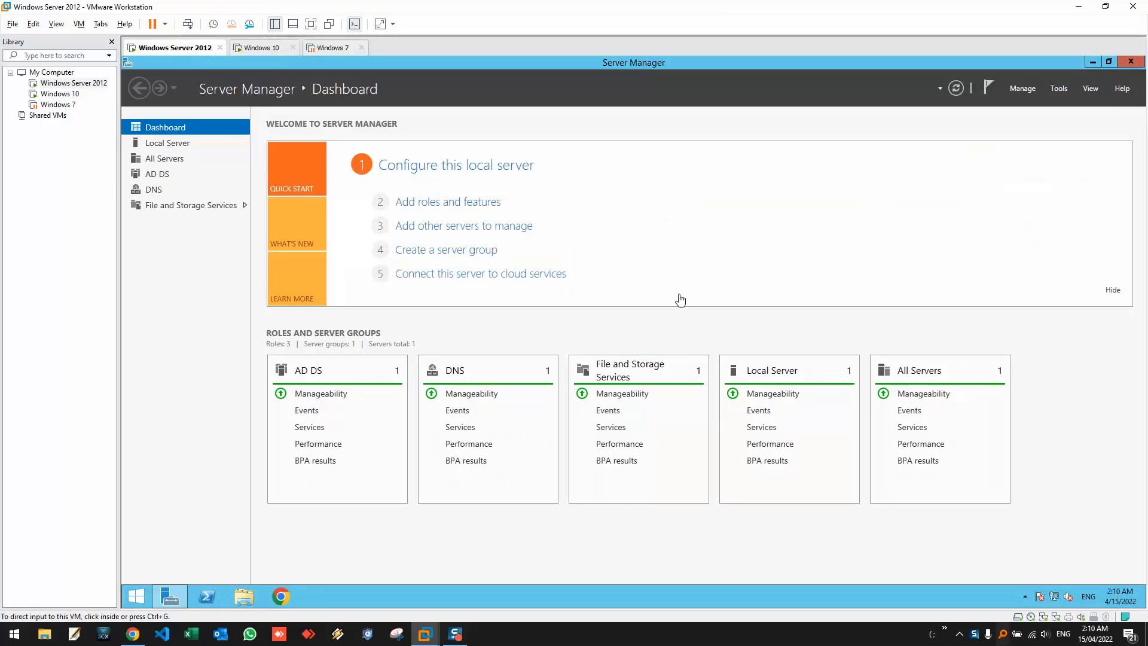
click(139, 597)
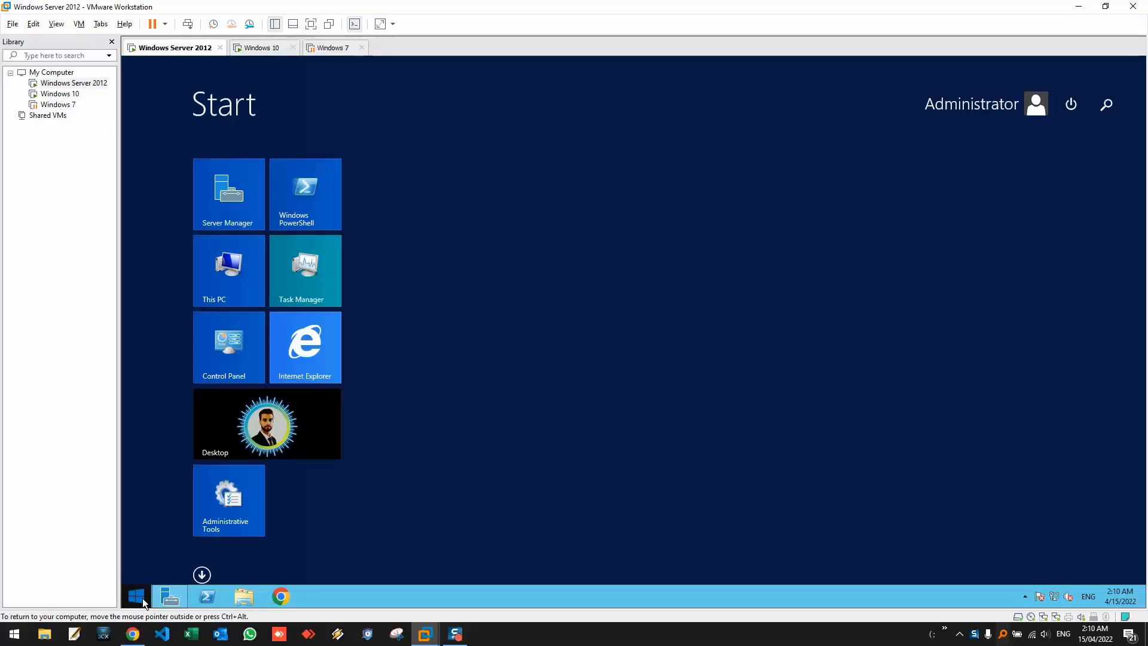
text(cmd)
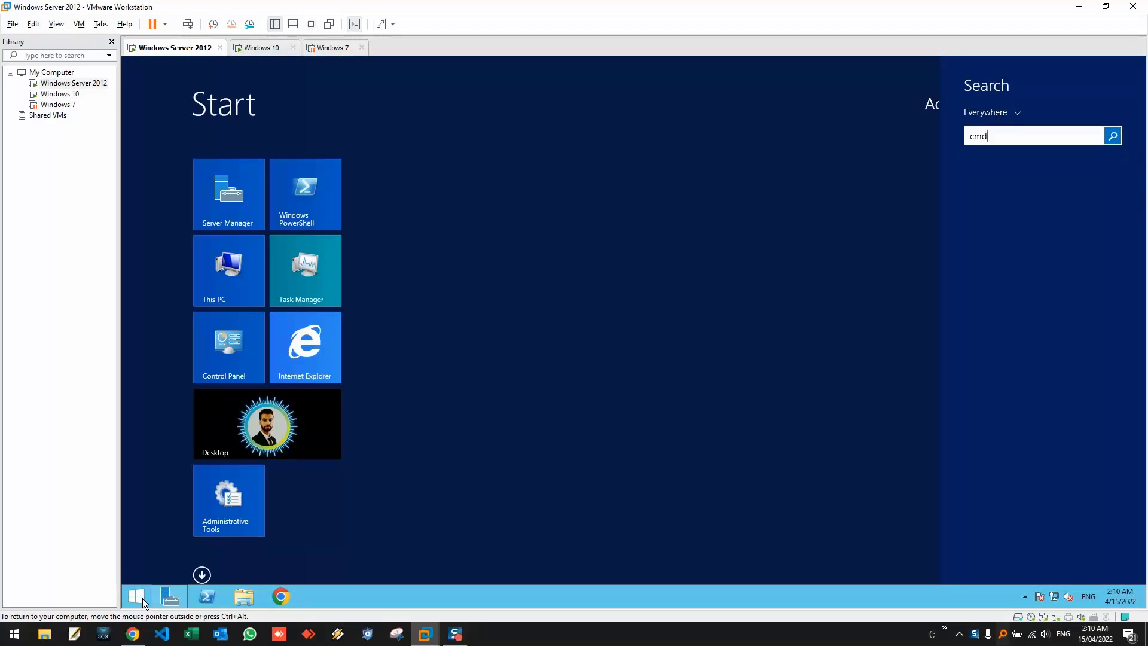
key(Return)
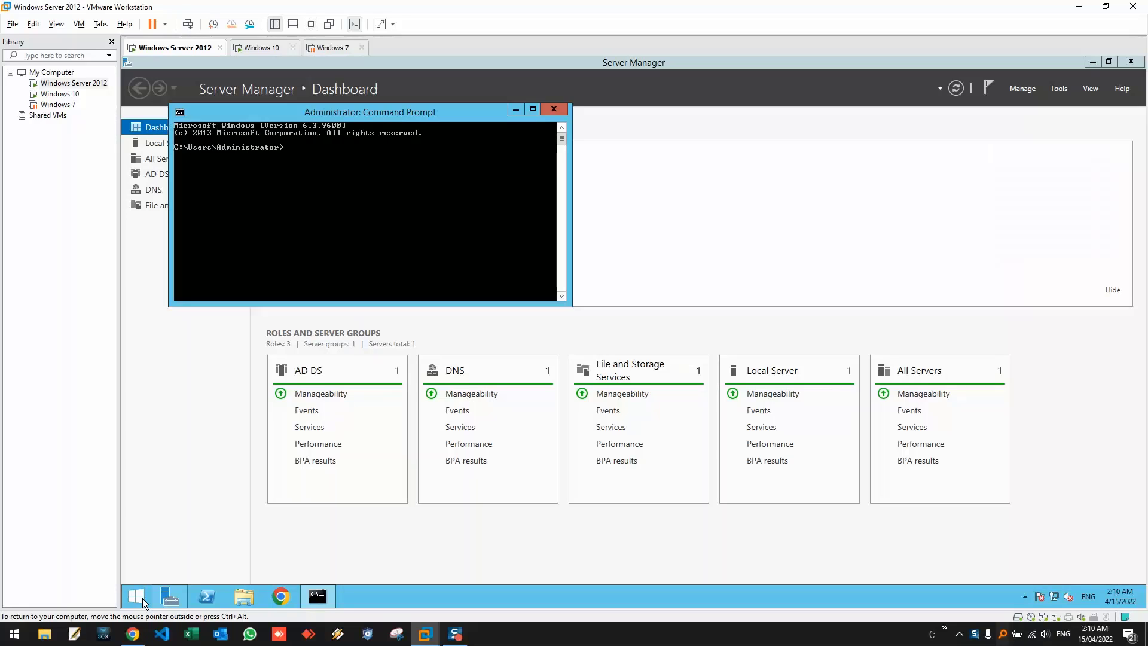
text(ipconfig)
key(Return)
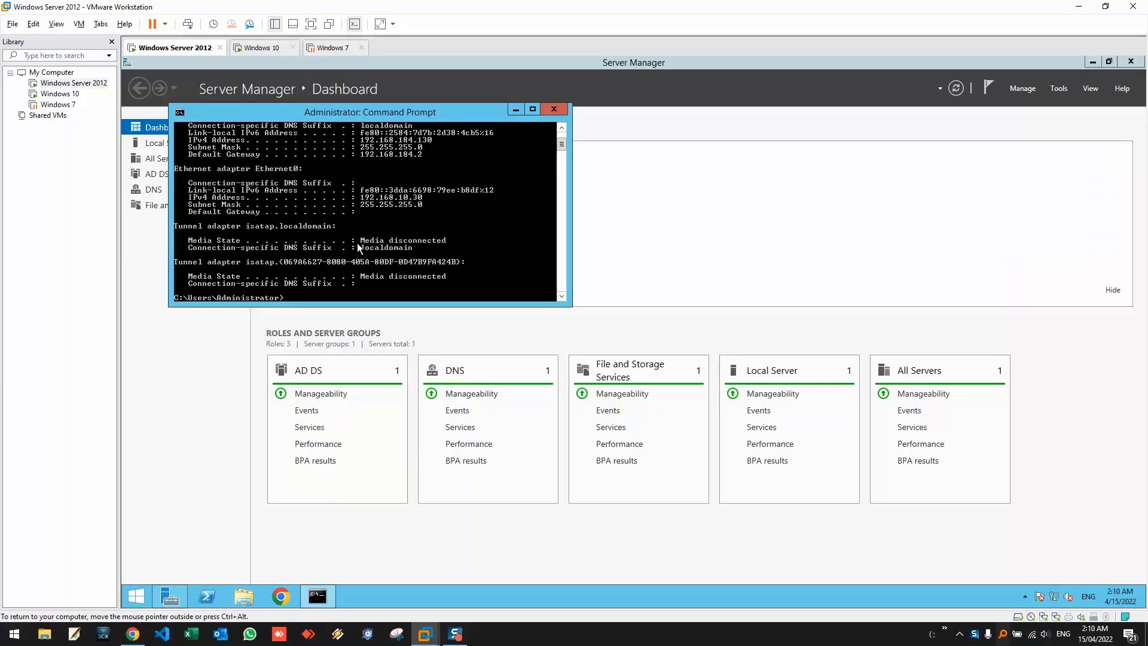
- Mark the server's IPv4 address 192.168.10.30 in the console output
scroll(357, 242, up, 5)
scroll(357, 243, down, 9)
scroll(356, 243, up, 3)
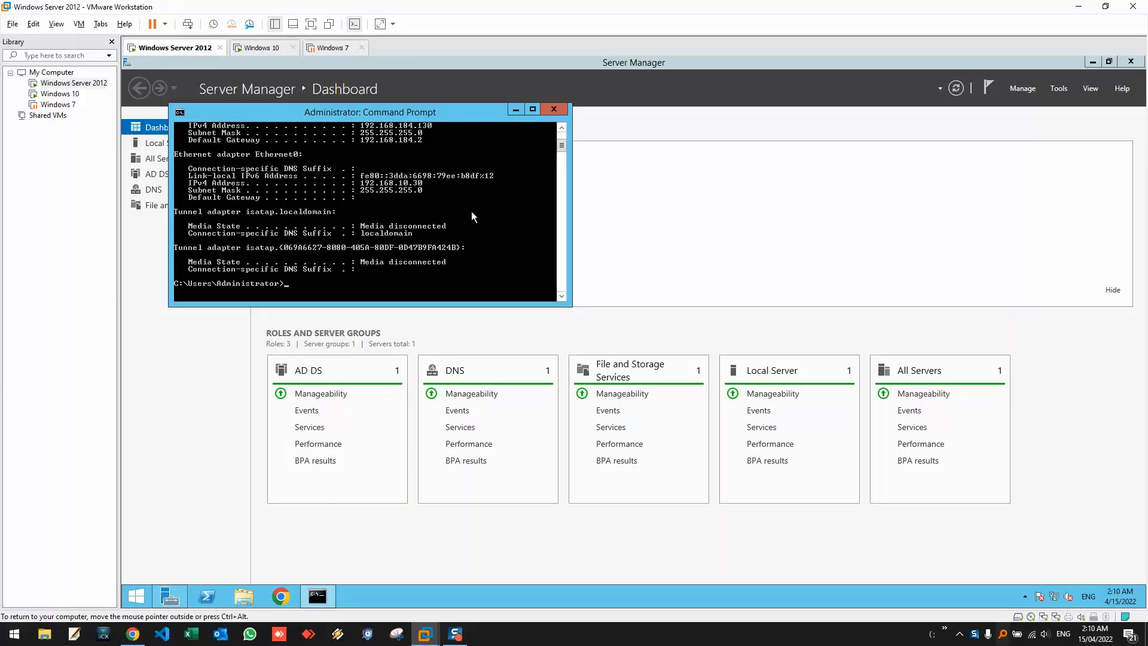
right_click(440, 175)
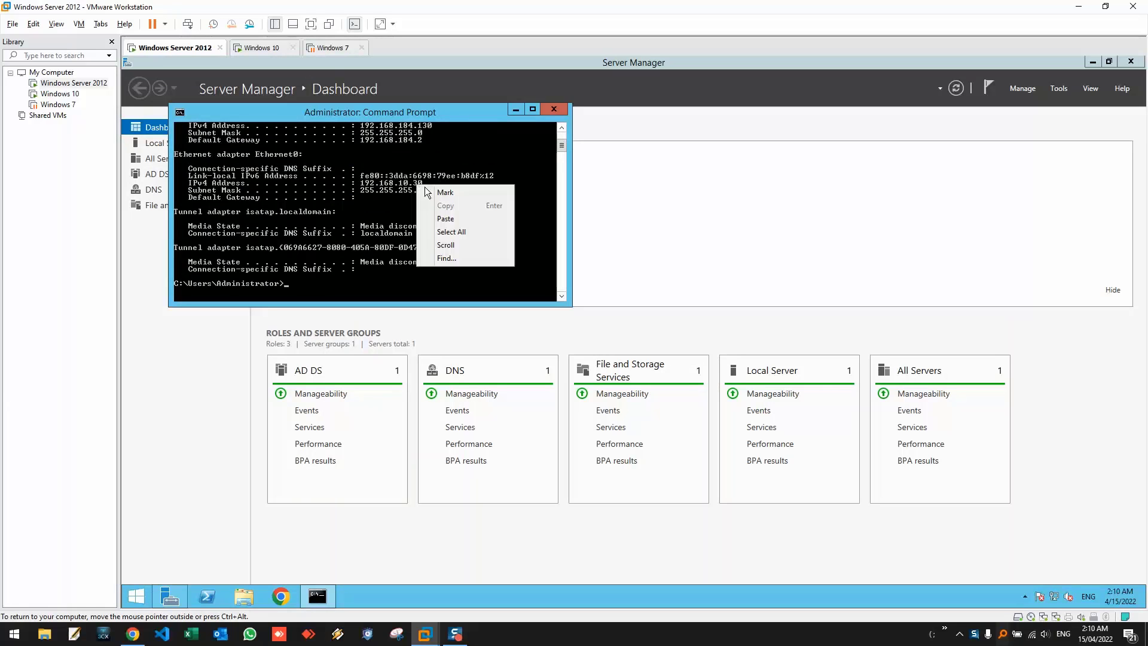
click(426, 188)
drag(436, 184, 333, 187)
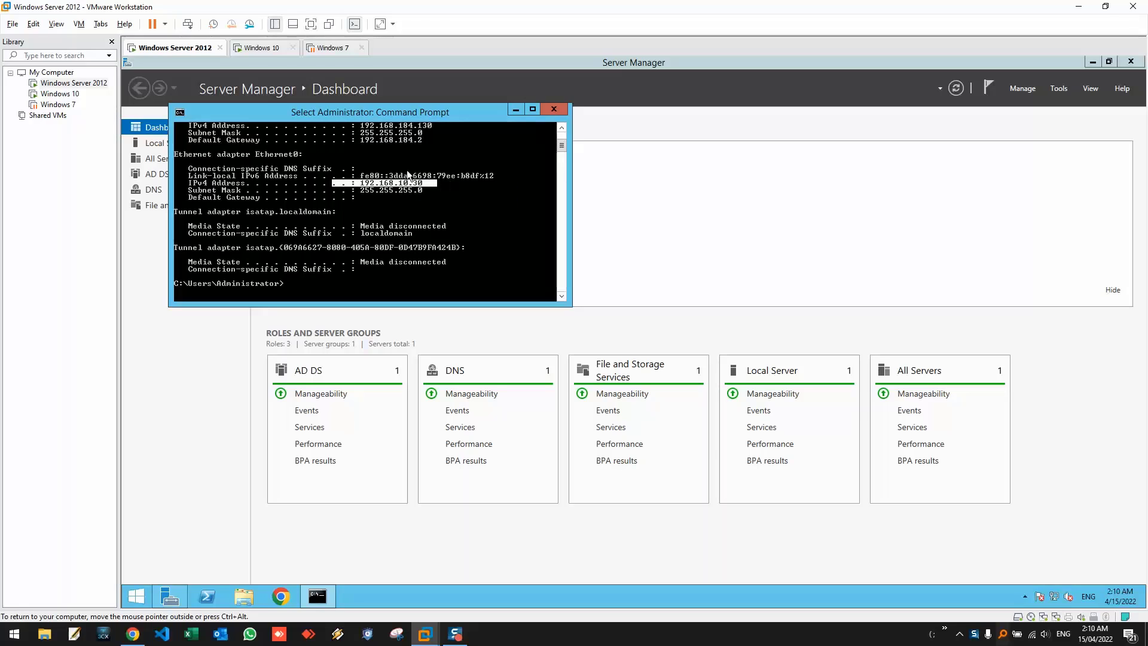
- Give Windows 10's Ethernet0 subnet mask 255.255.255.0 and preferred DNS 192.168.10.30, then apply
click(259, 48)
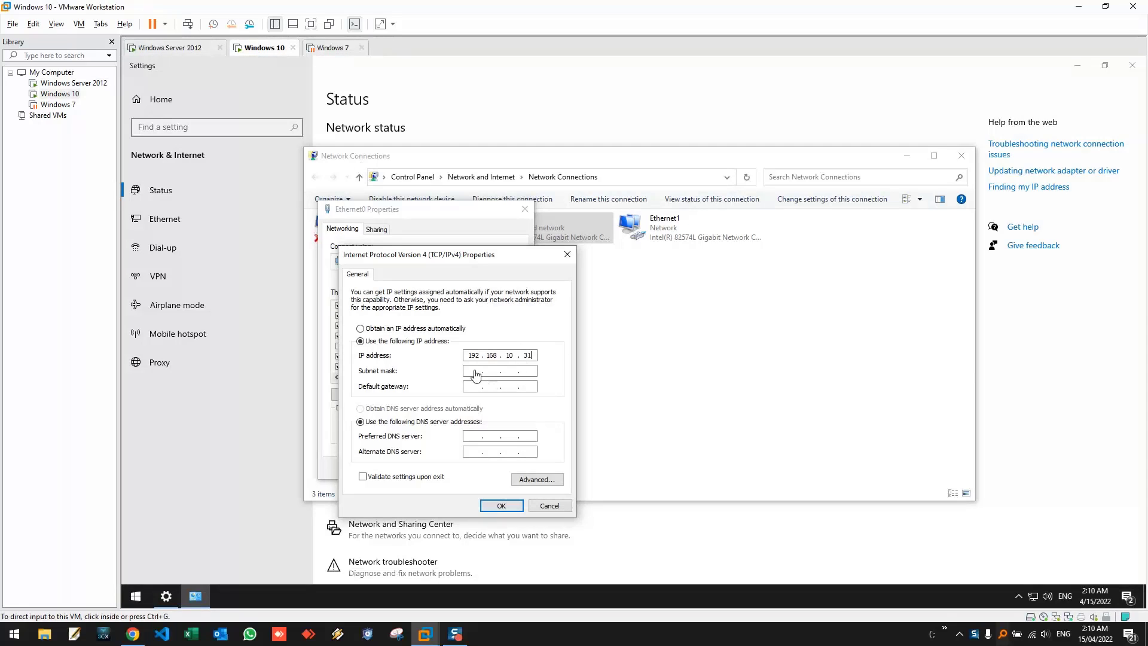
click(473, 371)
key(Tab)
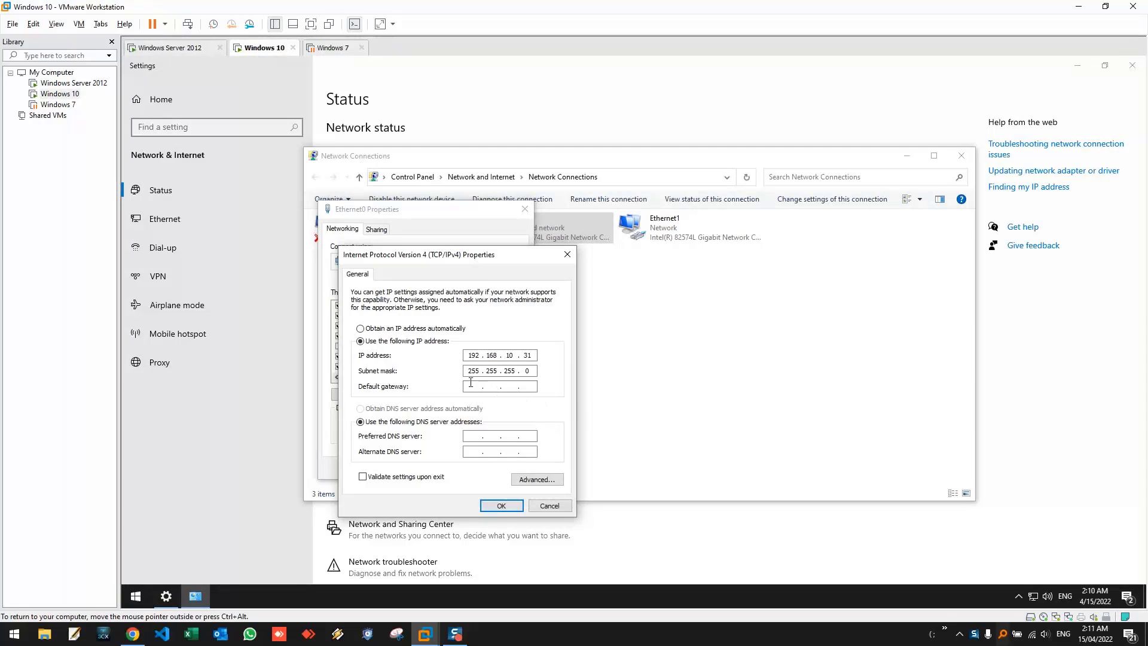
click(471, 435)
text(192 . 168 . 10 . 30)
click(500, 506)
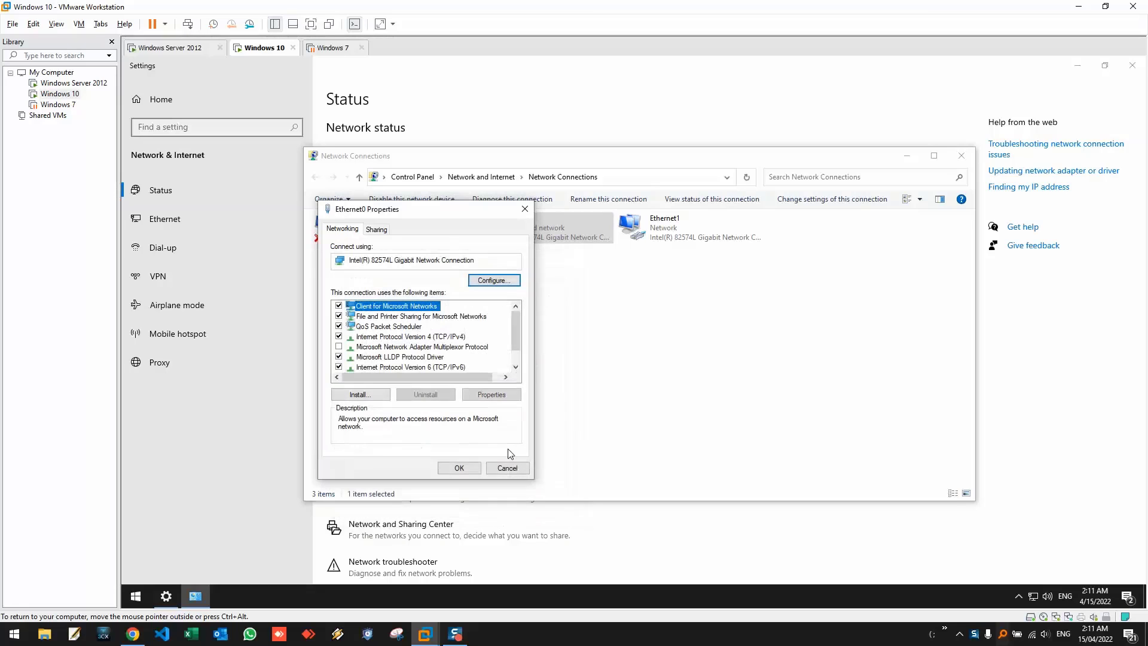
click(466, 469)
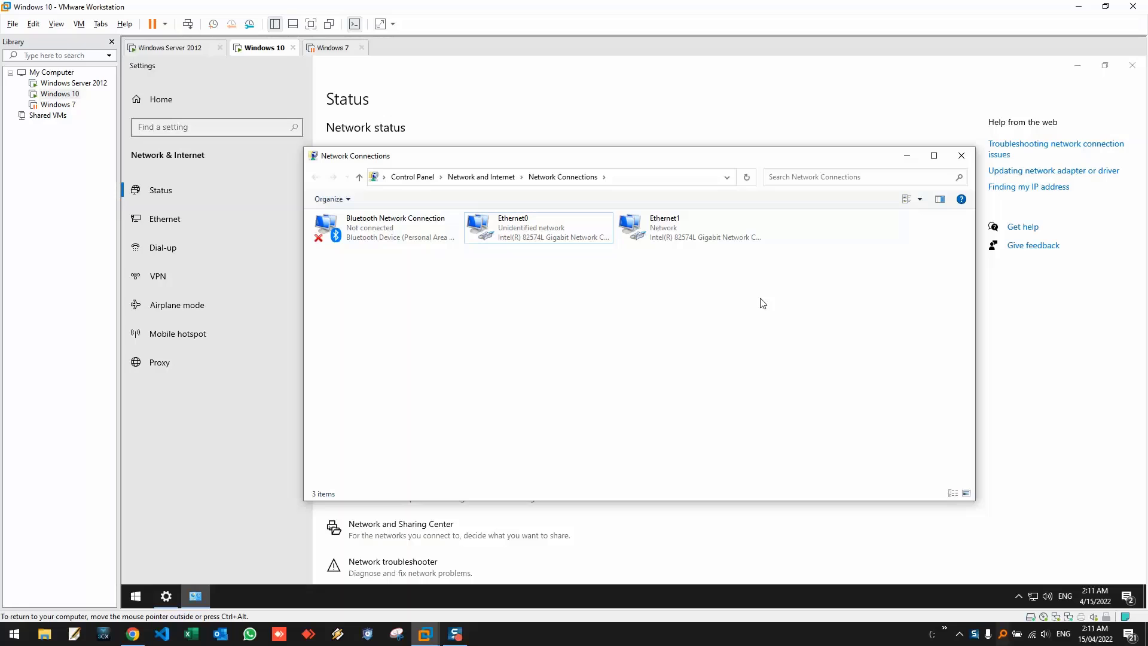
- Close the network windows and launch Control Panel with a 'cont' search
click(961, 157)
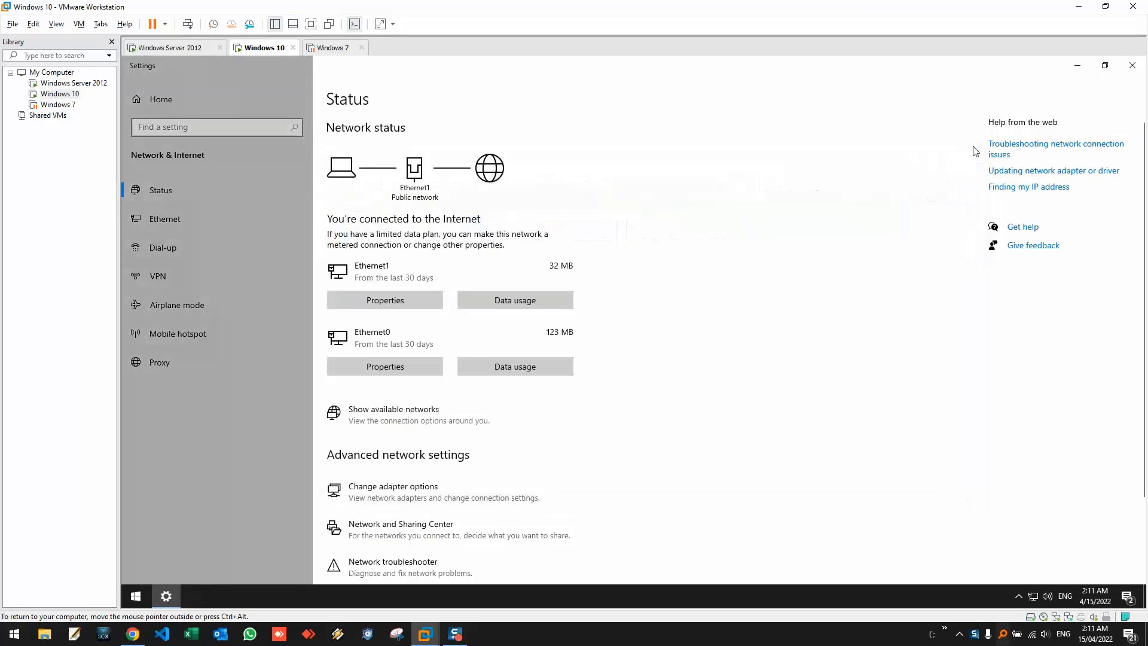
click(1139, 66)
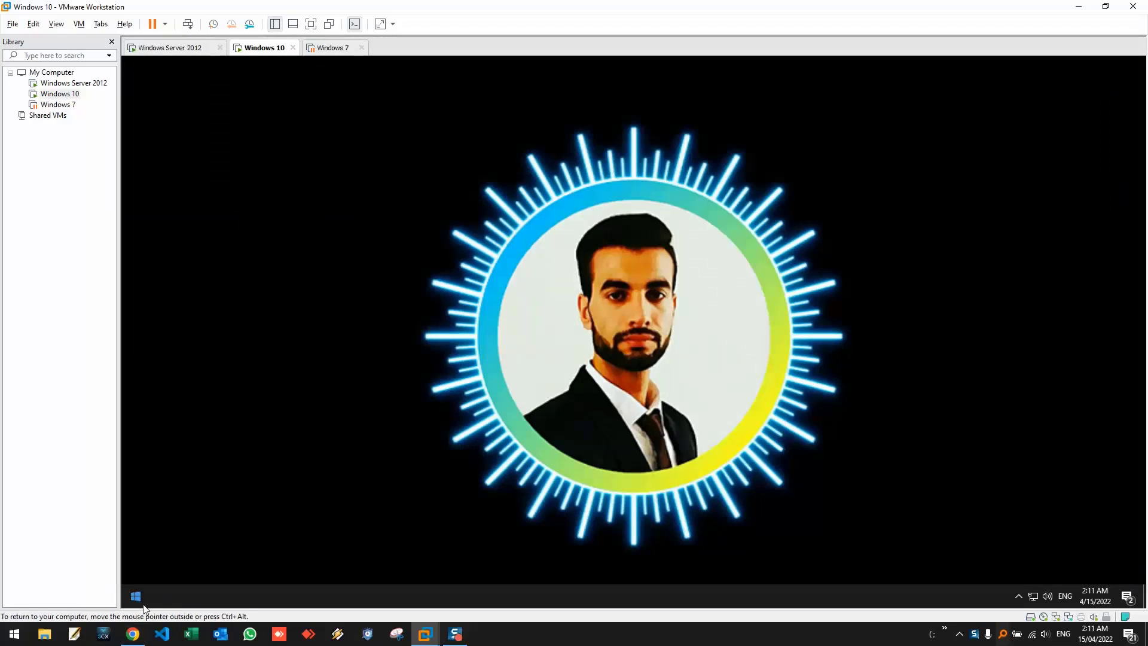
click(143, 594)
text(con)
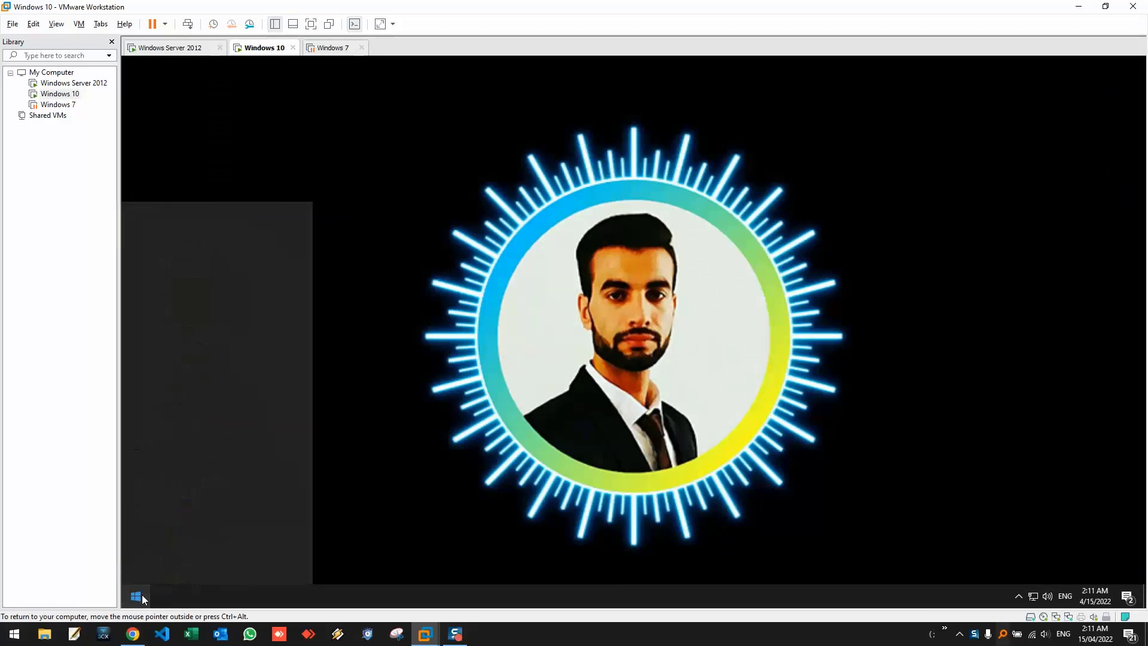
text(t)
key(Return)
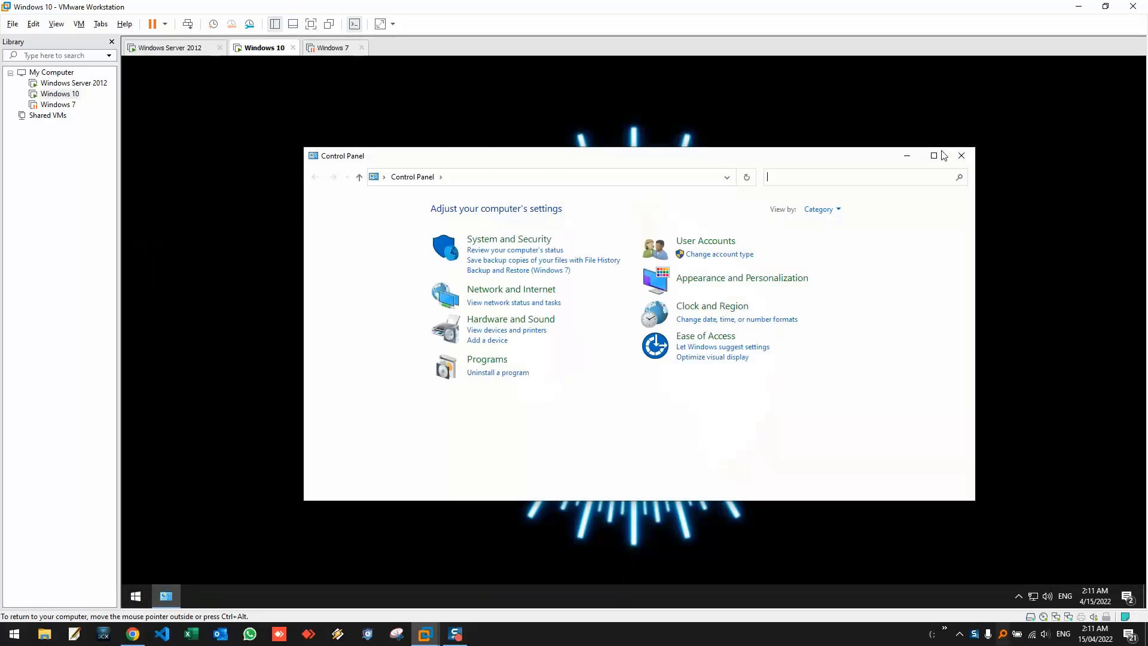
- Maximize Control Panel, view it as Large icons, and open System
click(937, 155)
click(814, 113)
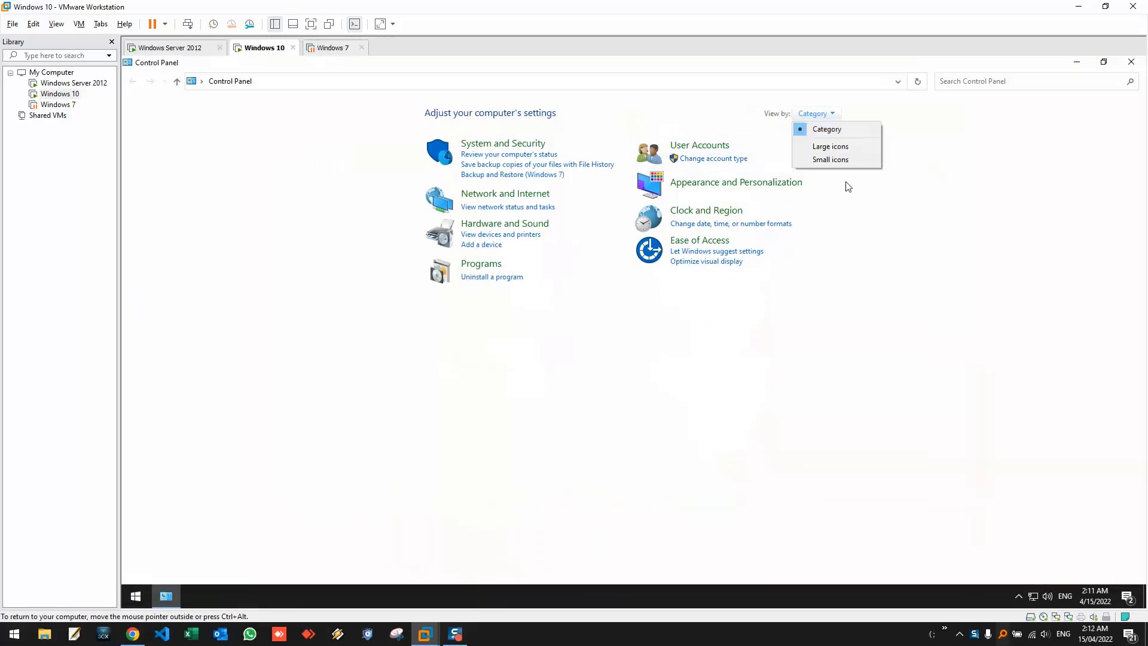
click(829, 150)
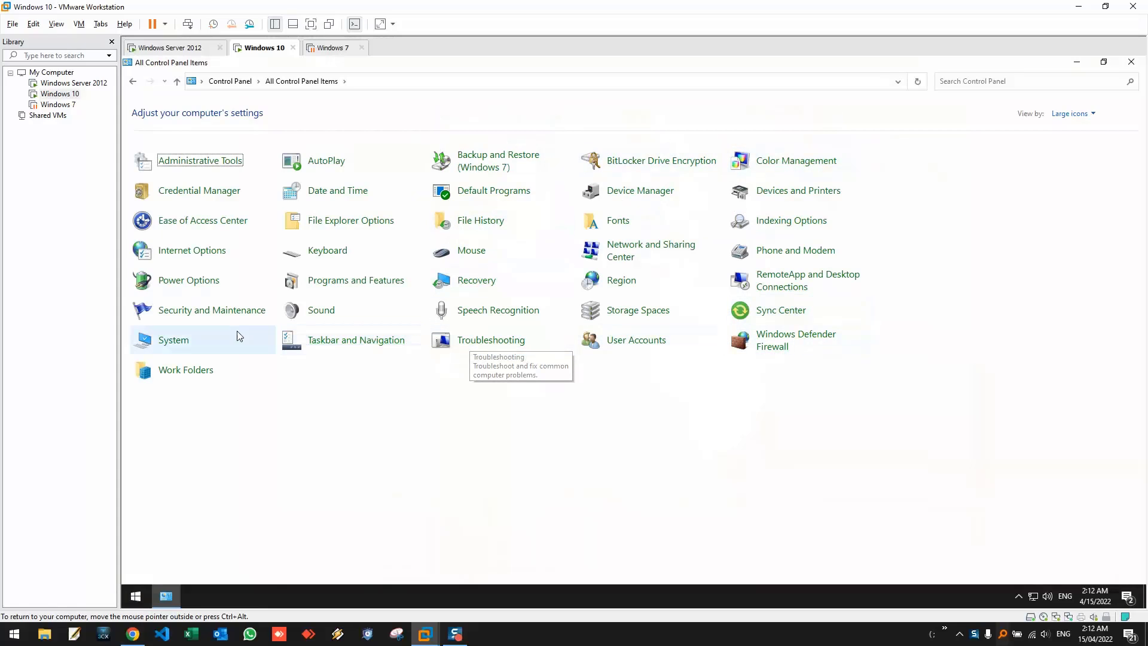
click(161, 340)
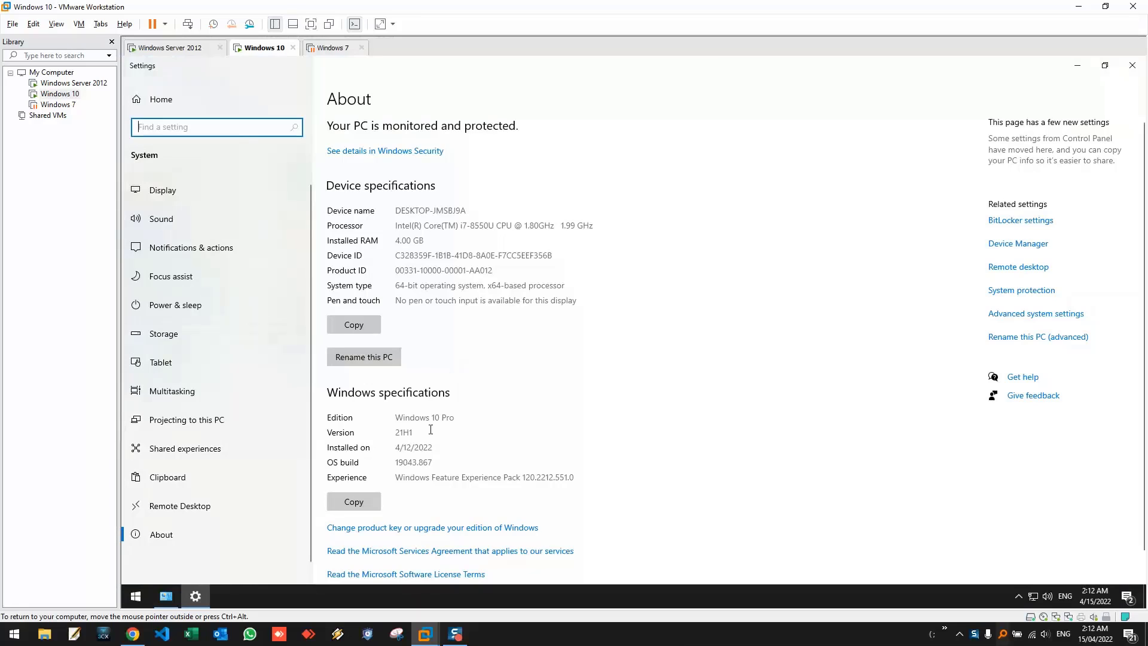
- Rename the PC to Station1 and choose Restart later
click(384, 359)
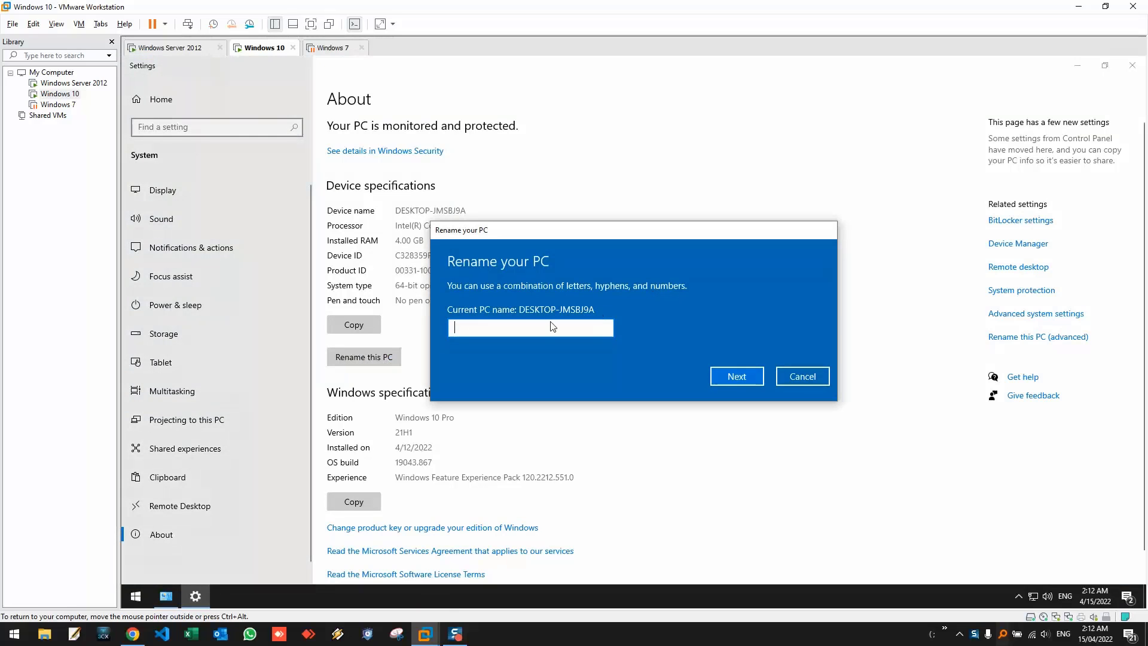
text(Sta)
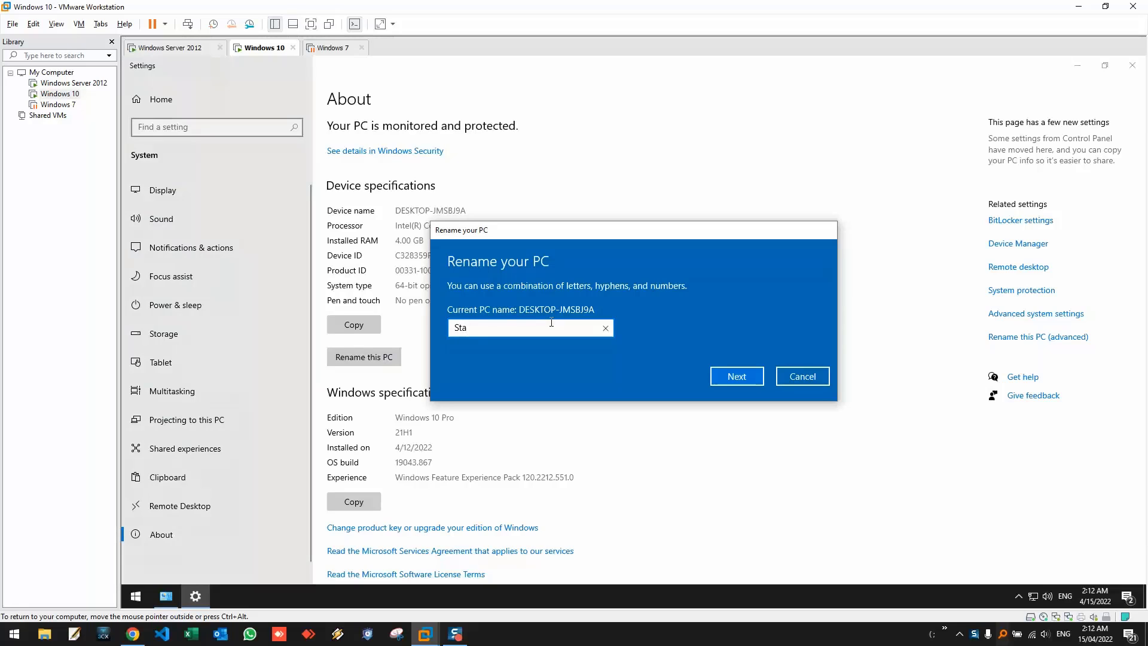
text(tion1)
click(733, 375)
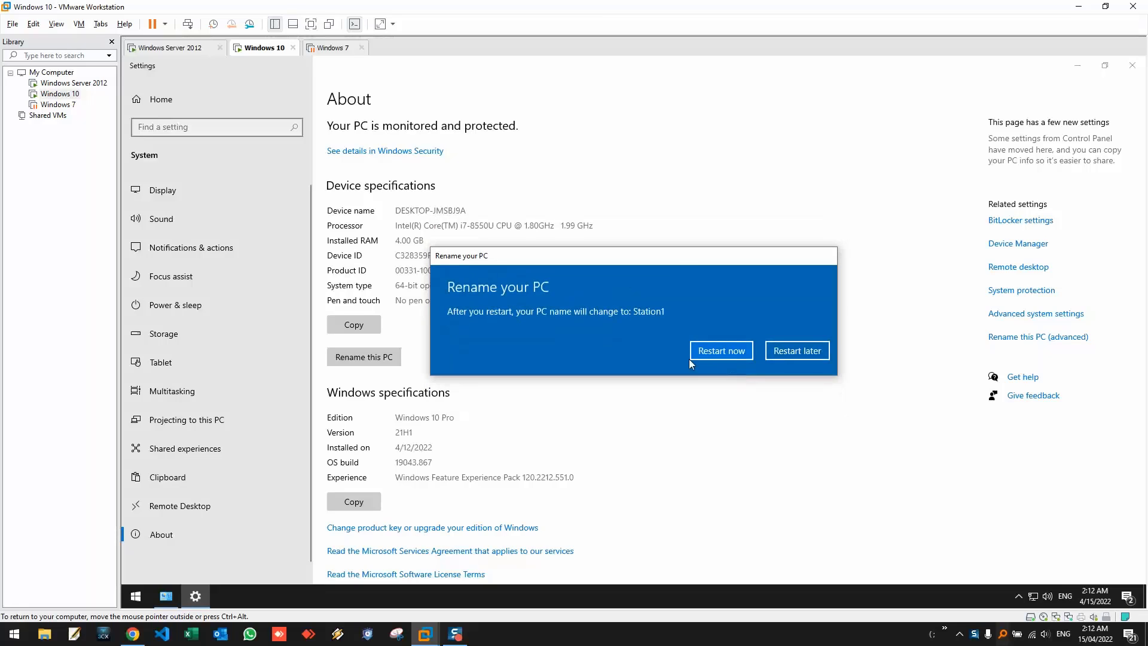
click(805, 357)
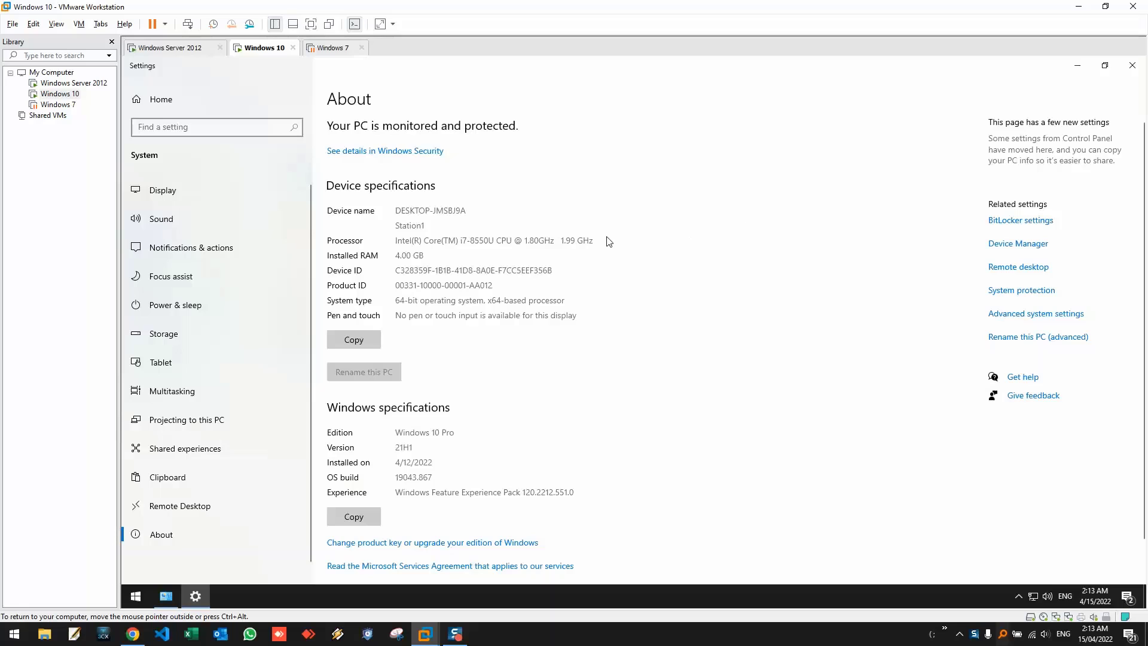
- Open the advanced computer name dialog, cancel without changes, and close System Properties and Settings
click(1017, 344)
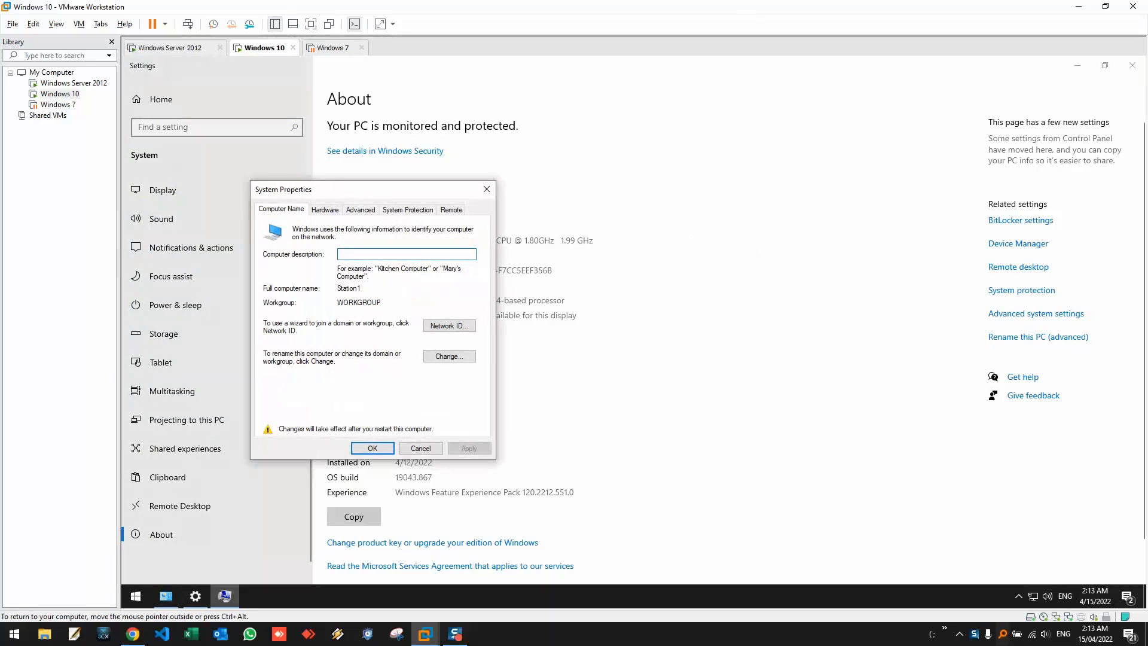
drag(336, 193, 447, 171)
click(562, 336)
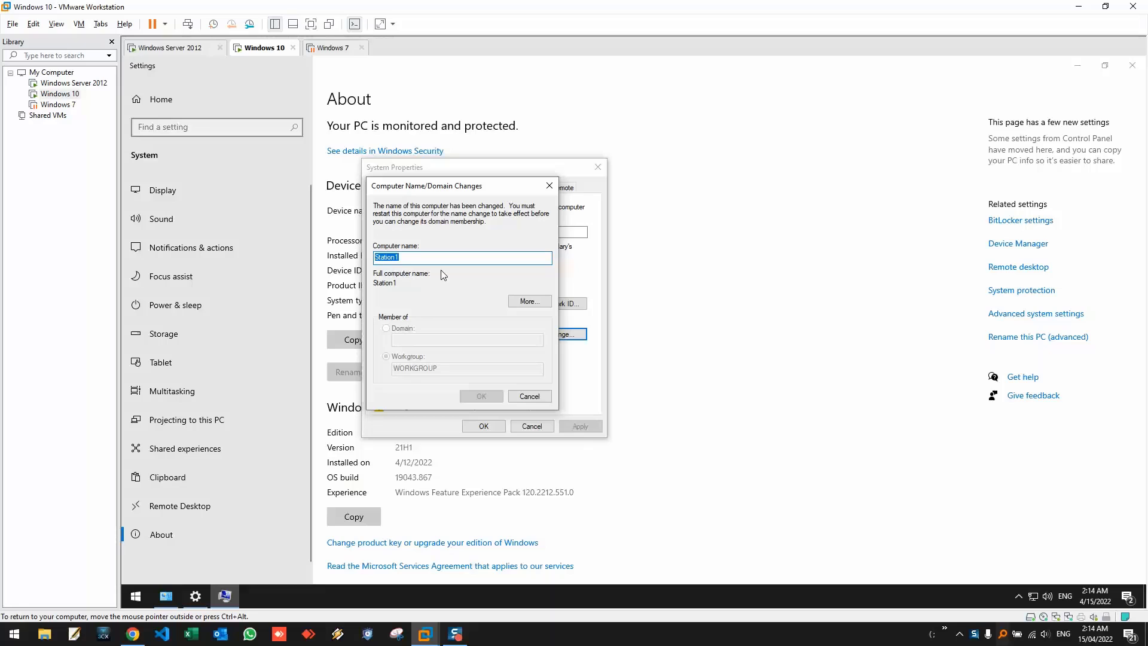
click(527, 396)
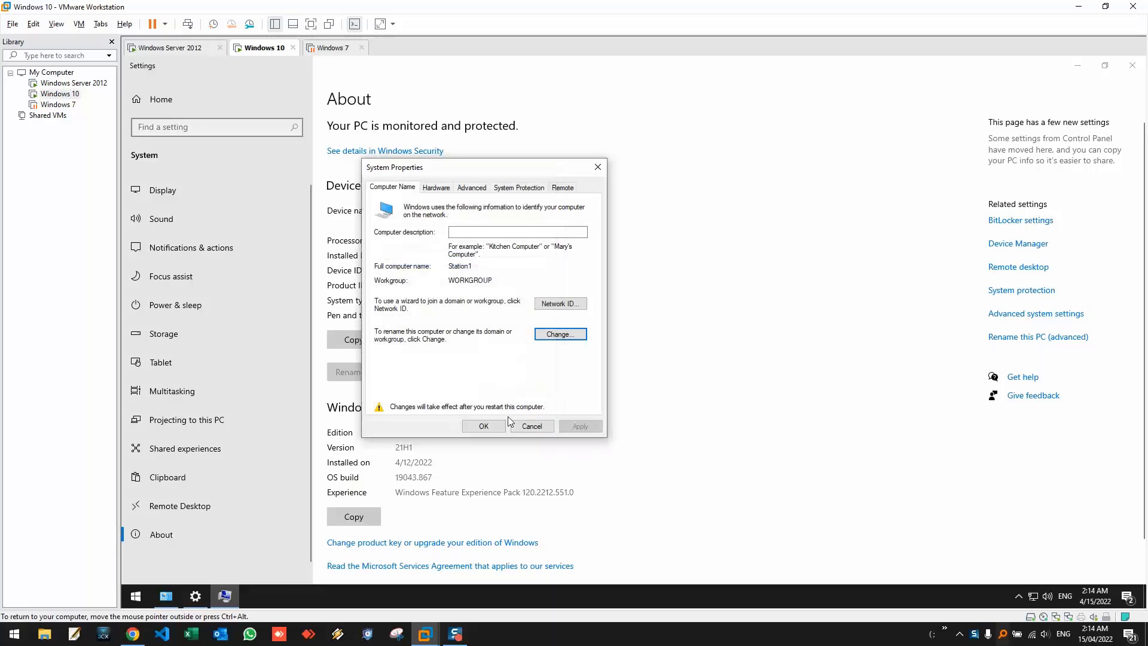
click(478, 426)
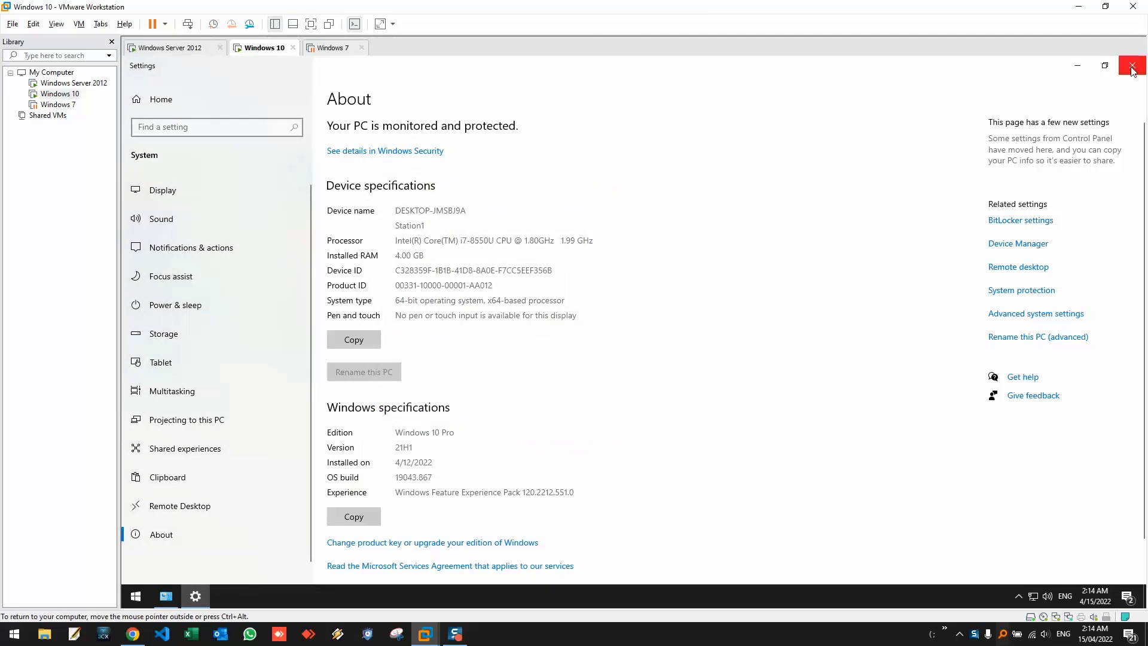
click(1131, 71)
- Close Control Panel, reopen it via a 'con' search, and open System showing Station1
click(1132, 65)
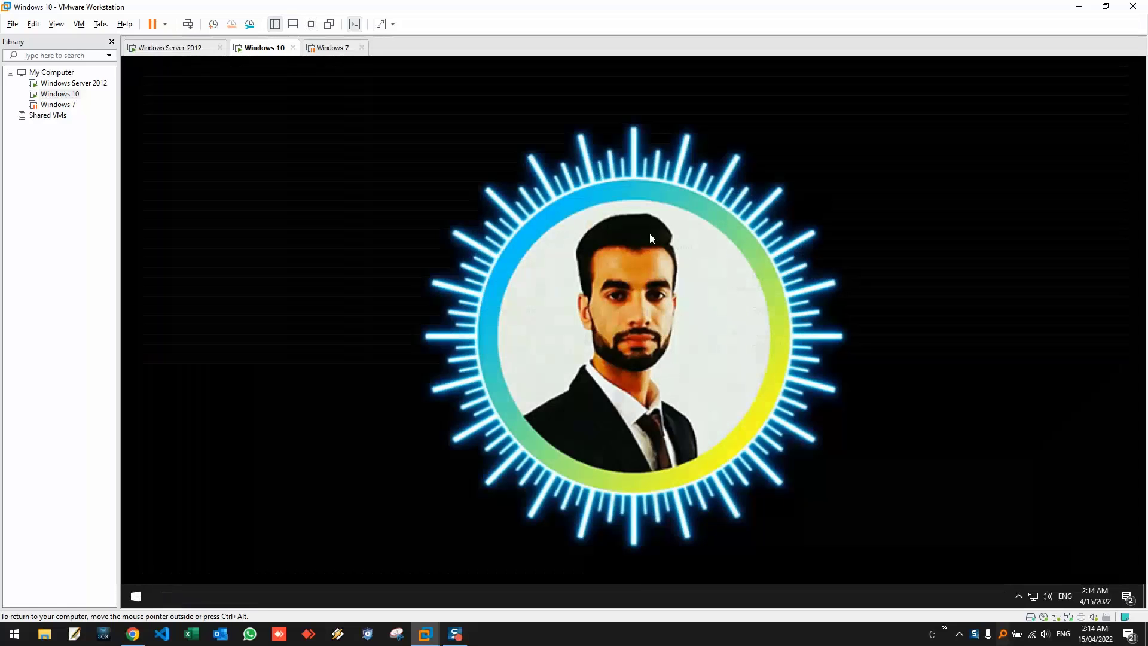
click(455, 634)
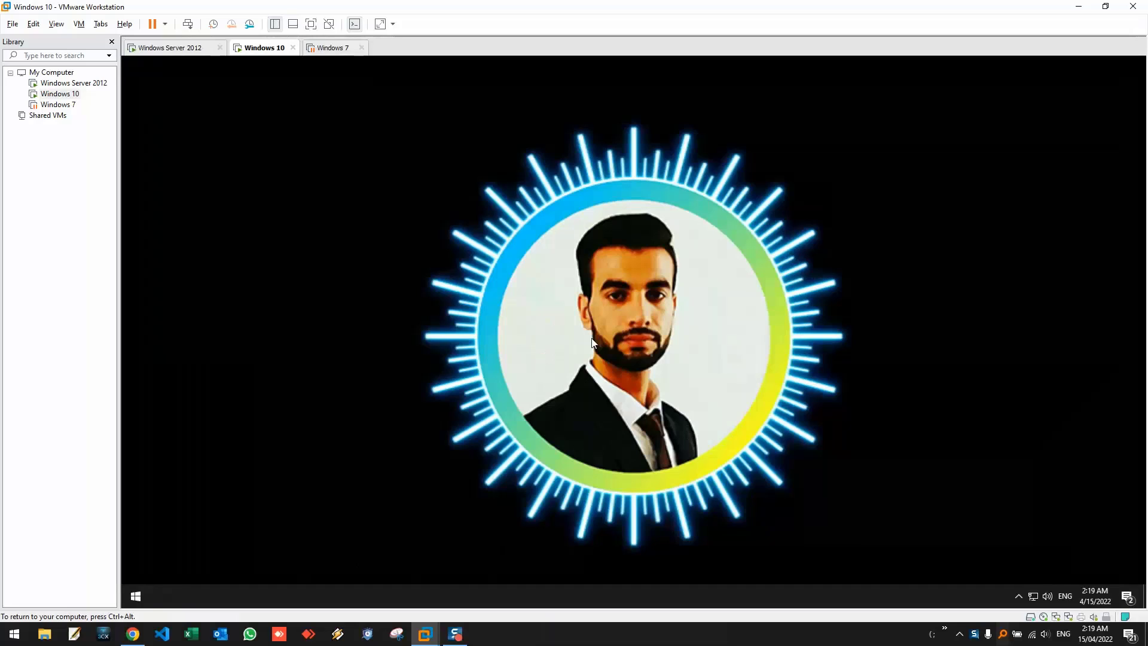
click(135, 598)
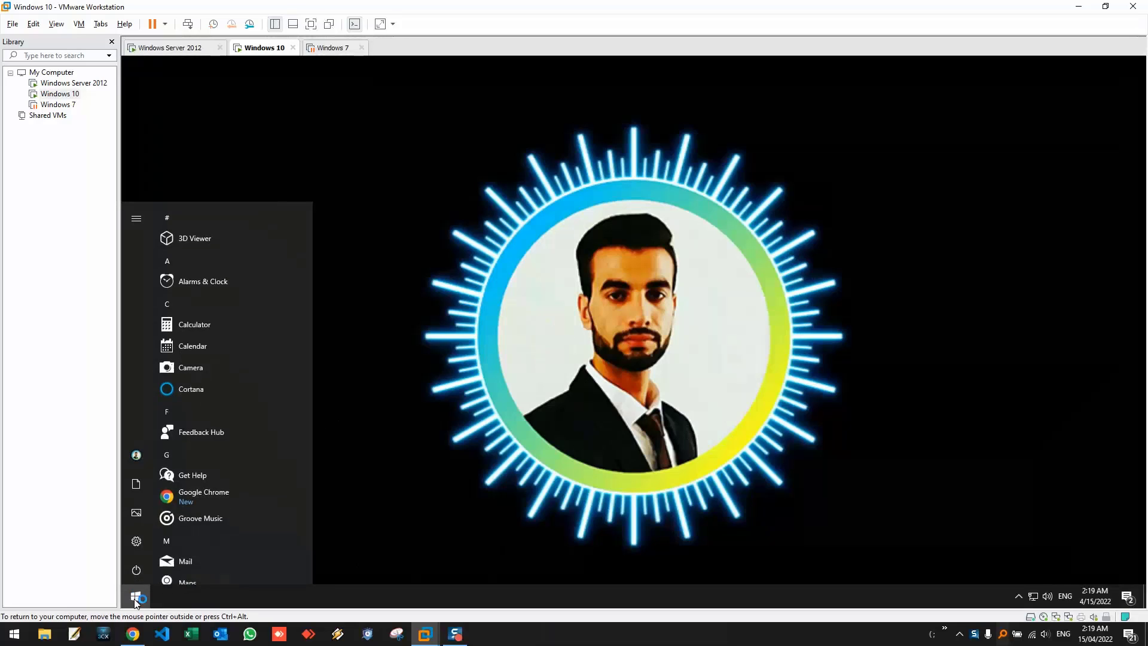
text(con)
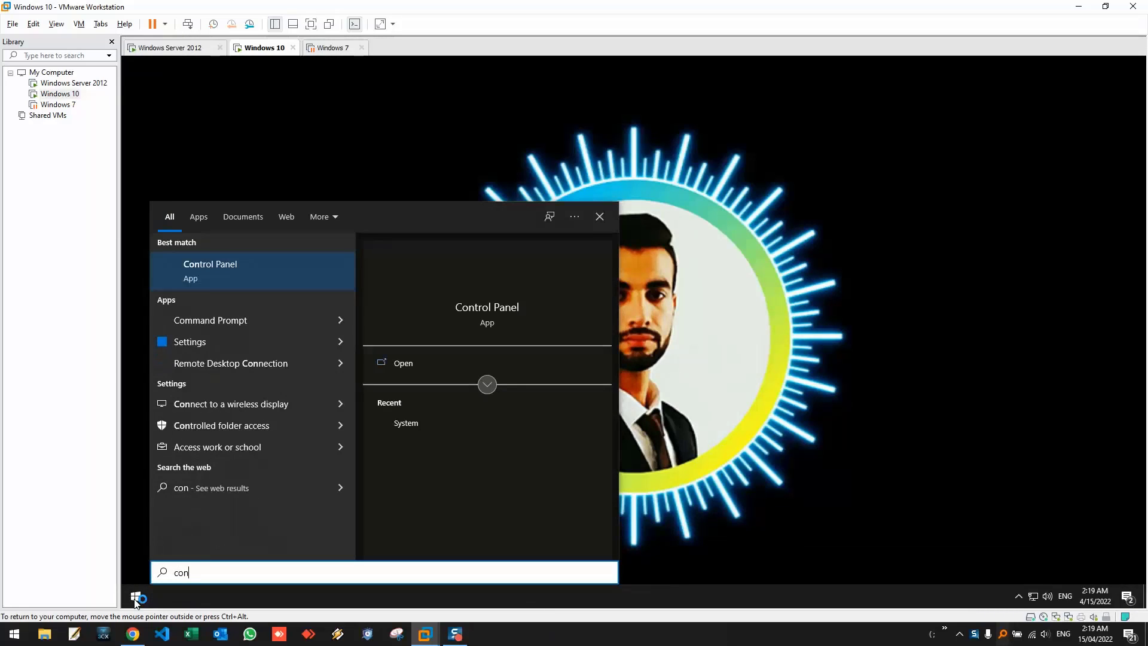
click(217, 268)
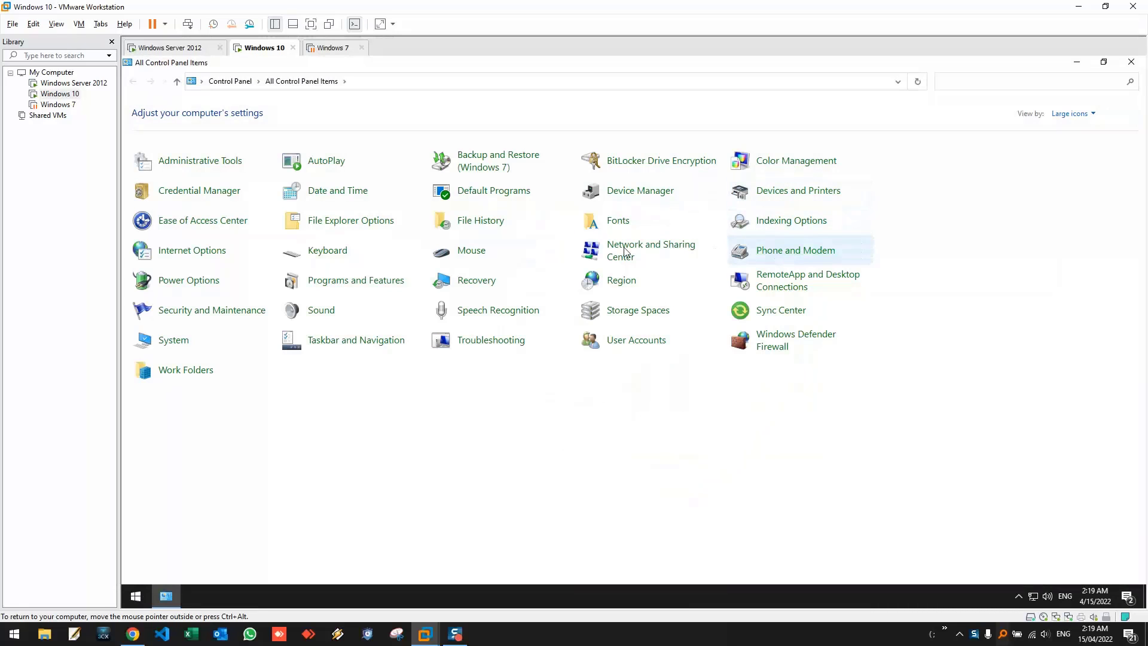
click(174, 344)
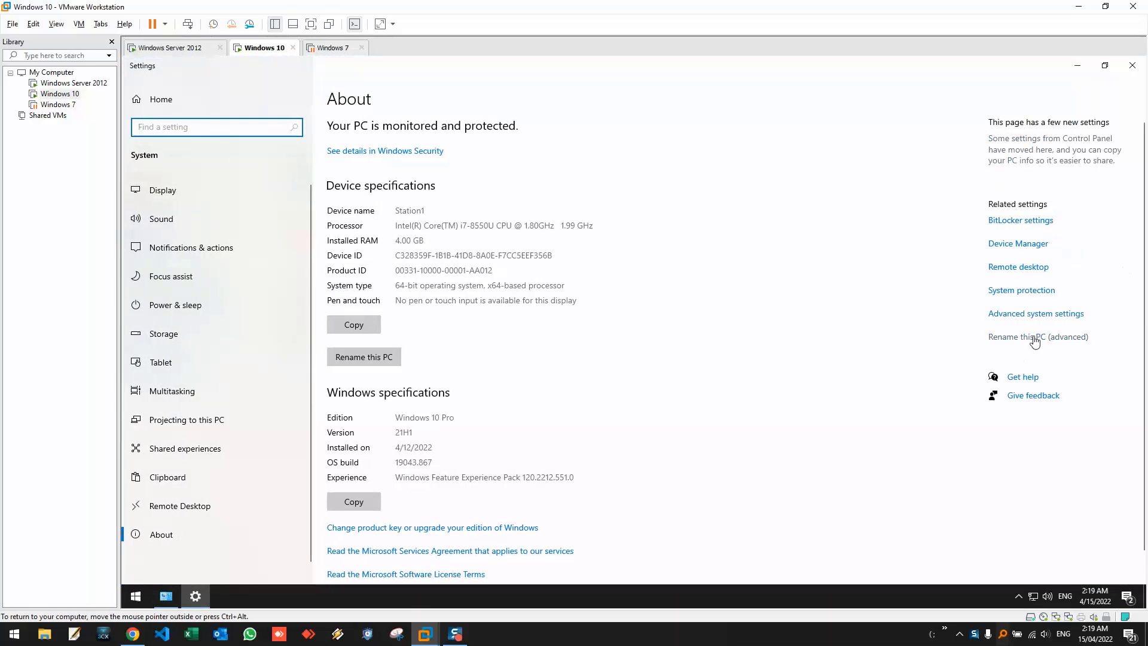
- In Computer Name/Domain Changes, choose Domain, enter MASCOD.IR, and submit
click(1024, 339)
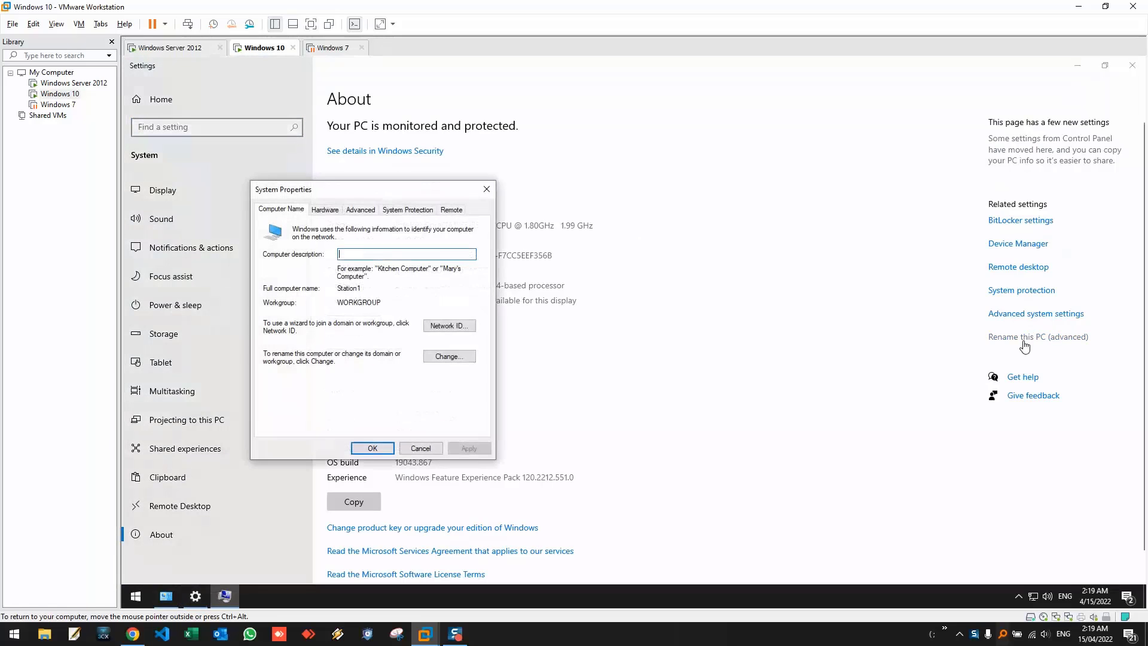
click(455, 353)
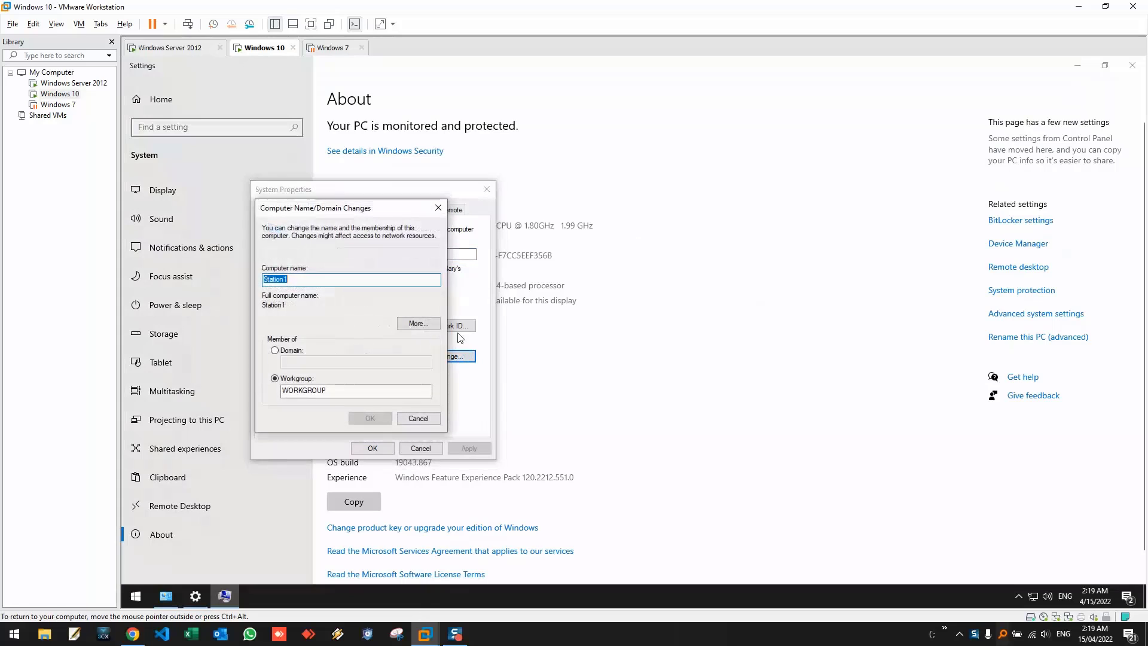
click(274, 350)
click(331, 363)
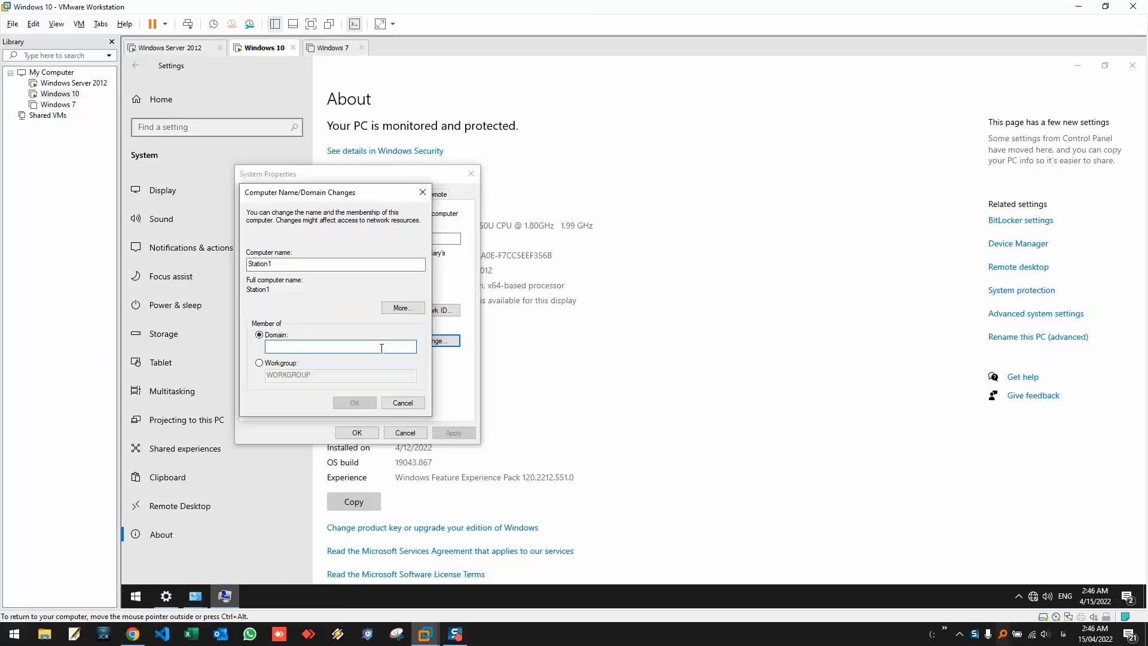
text(MASCOD.IR)
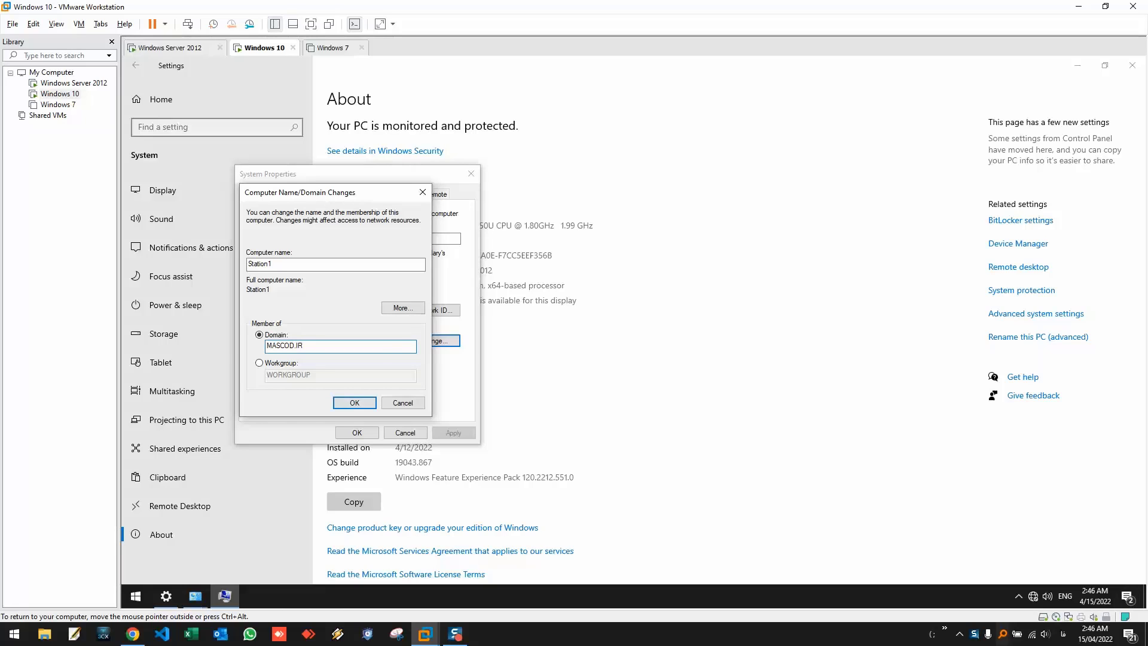
key(Return)
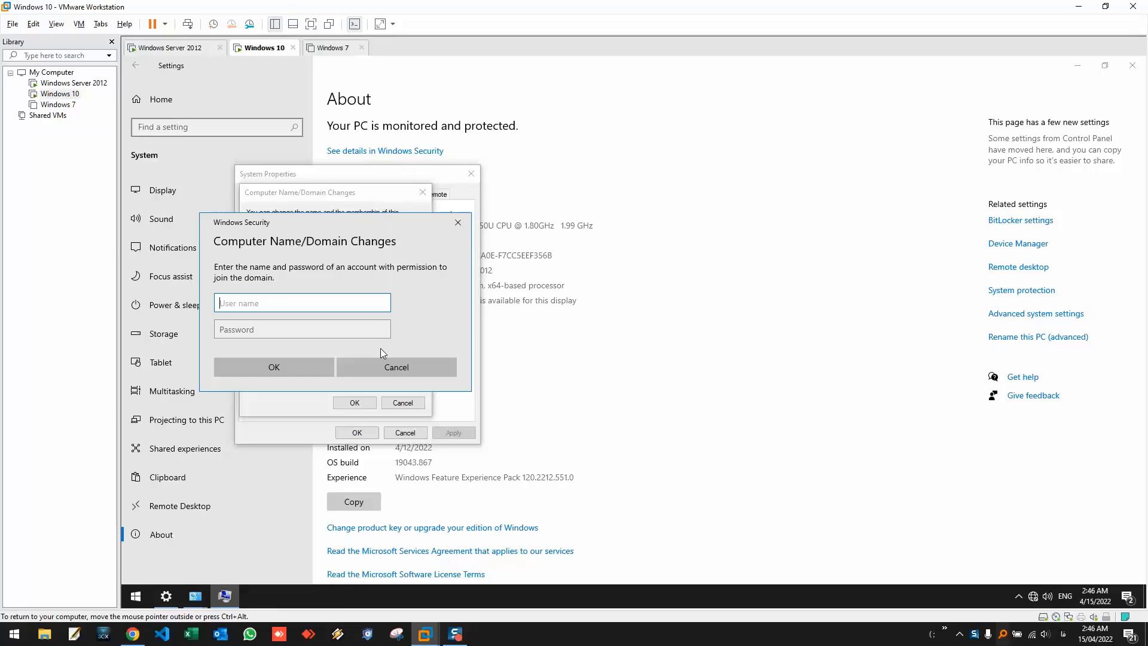
- Authorize the join with the domain Administrator user name and its password
text(Administrator)
key(Tab)
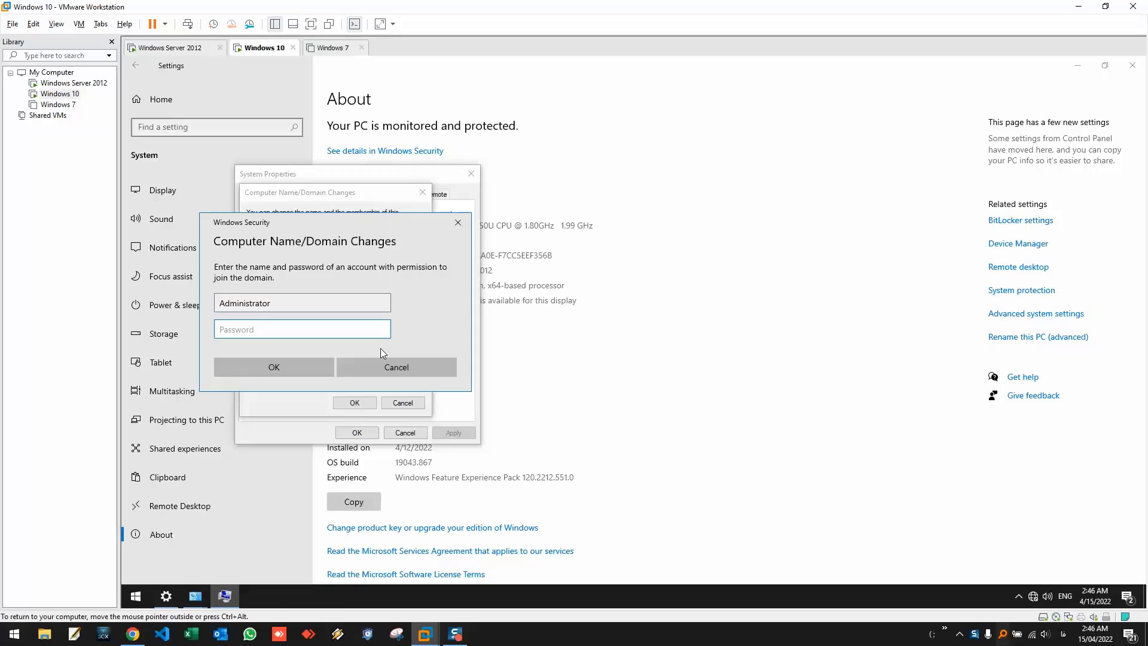
text(•••••••••)
key(Return)
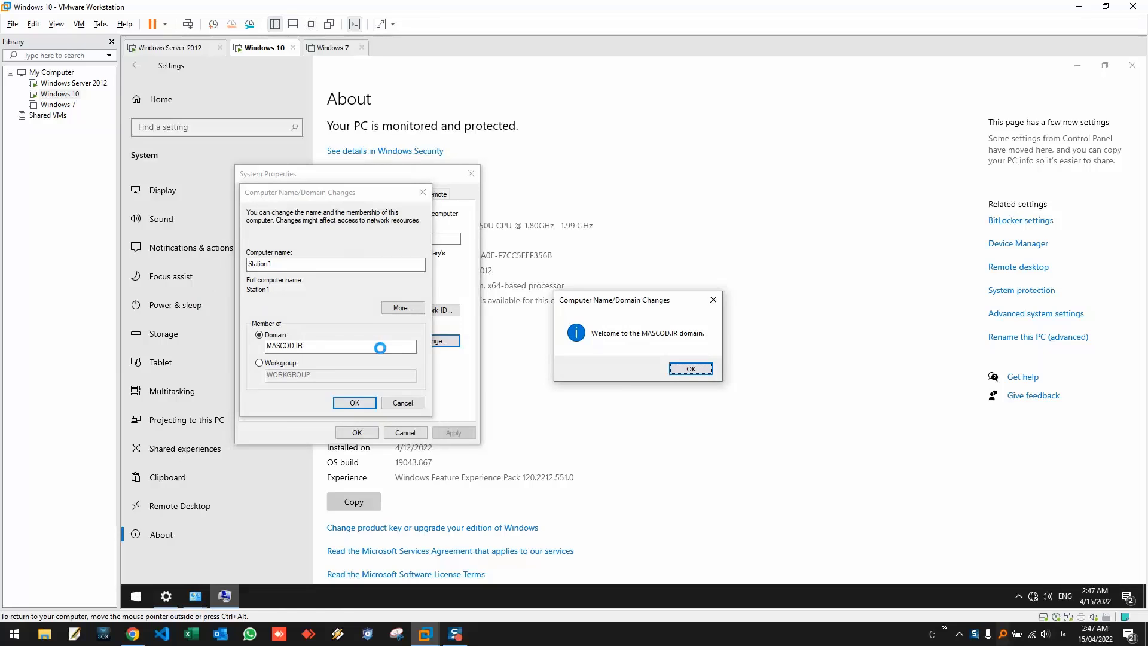
- Acknowledge the MASCOD.IR welcome and restart notices, close System Properties, and restart the VM now
click(703, 368)
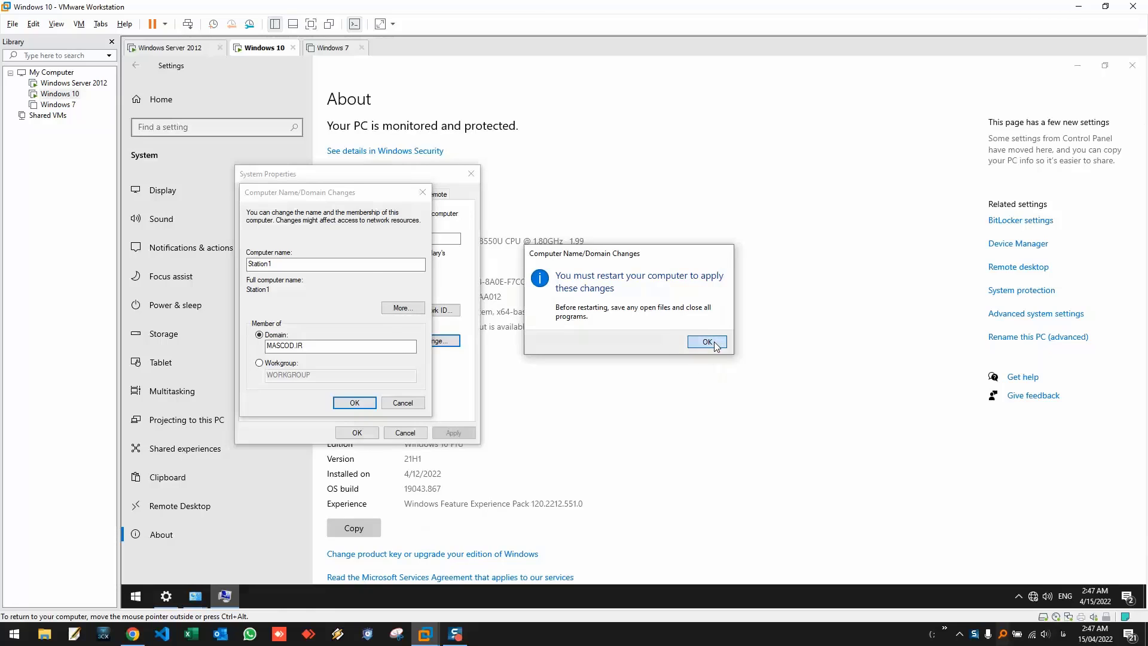
click(714, 345)
click(356, 432)
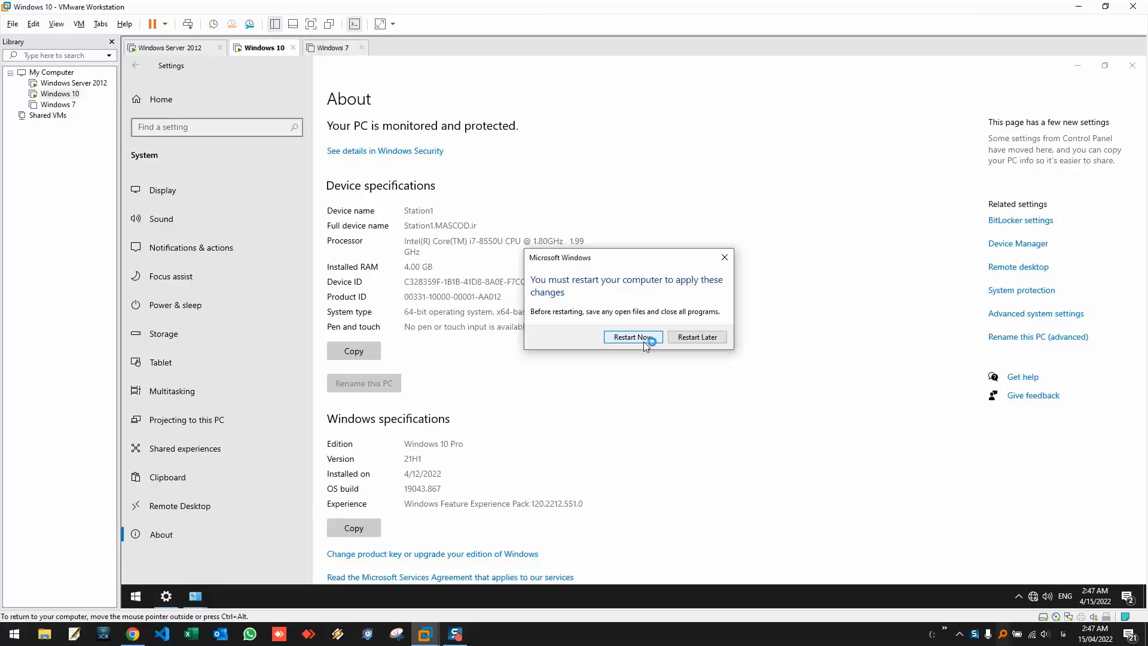
click(643, 342)
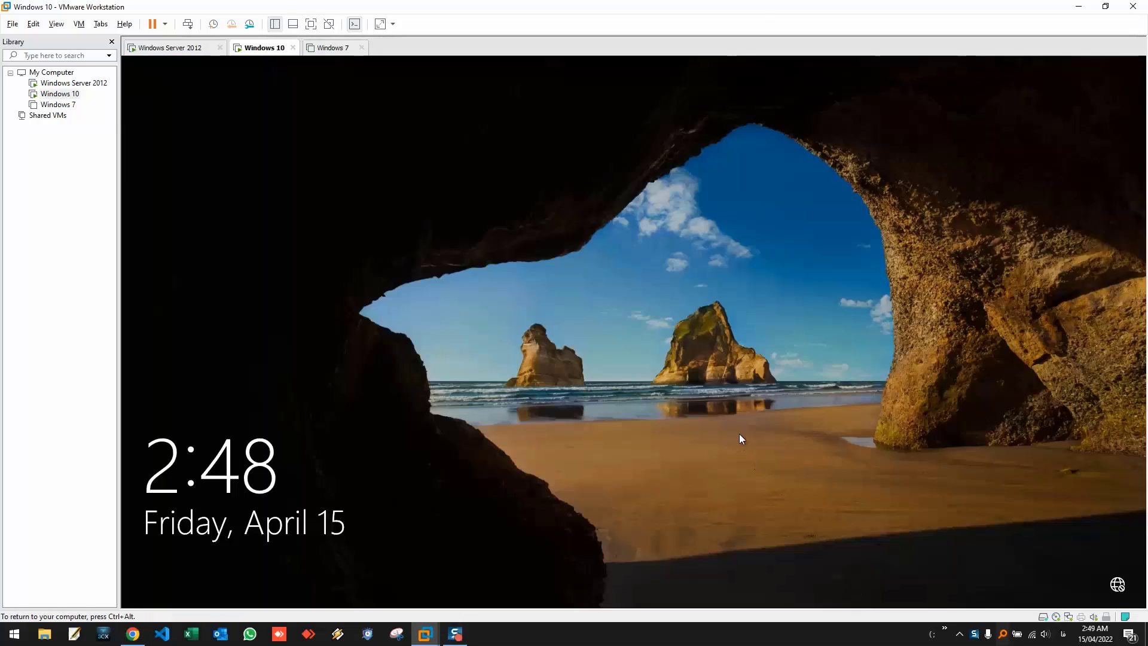
- From the lock screen, choose Other user and enter the account name mascod.ir\user1
click(616, 404)
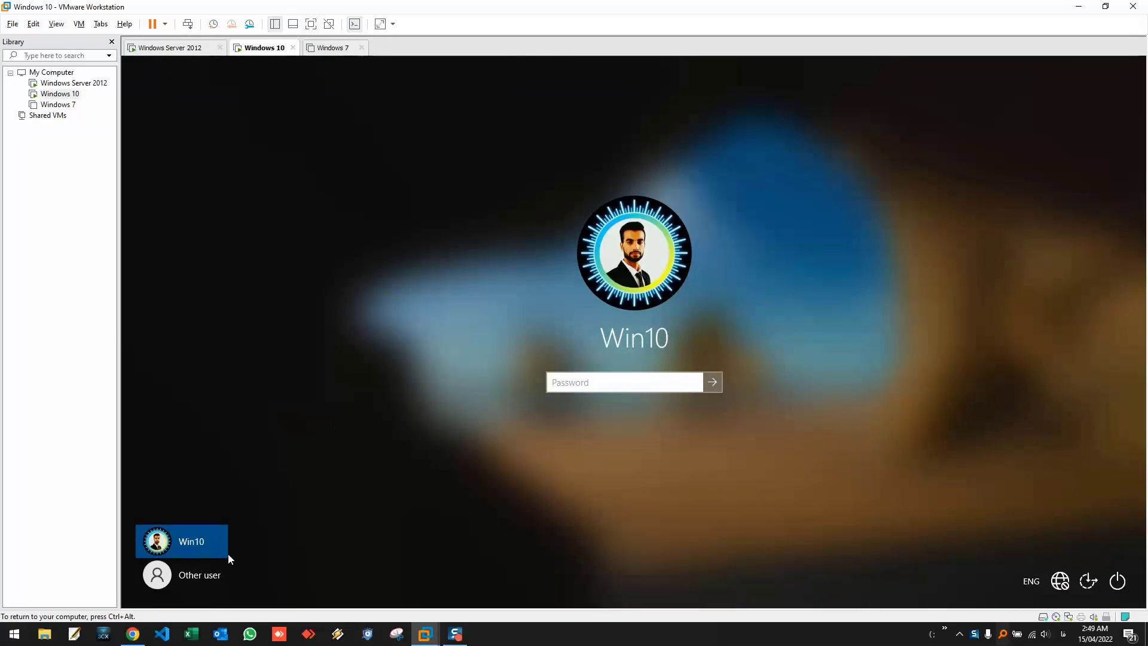
click(199, 578)
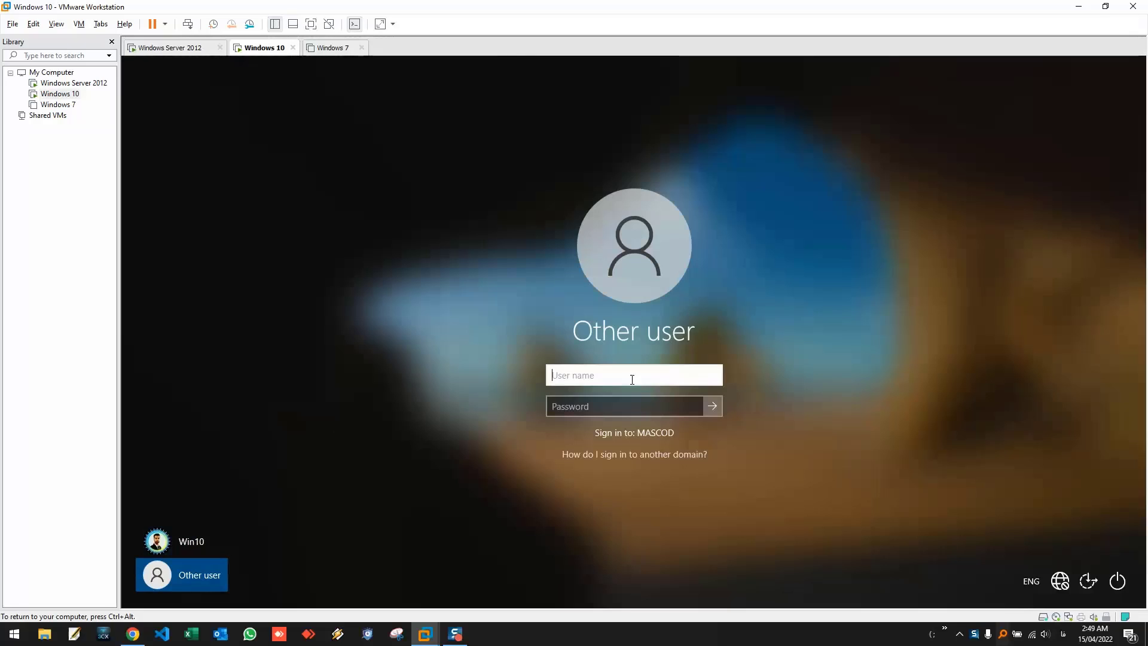
text(mascod.ir\)
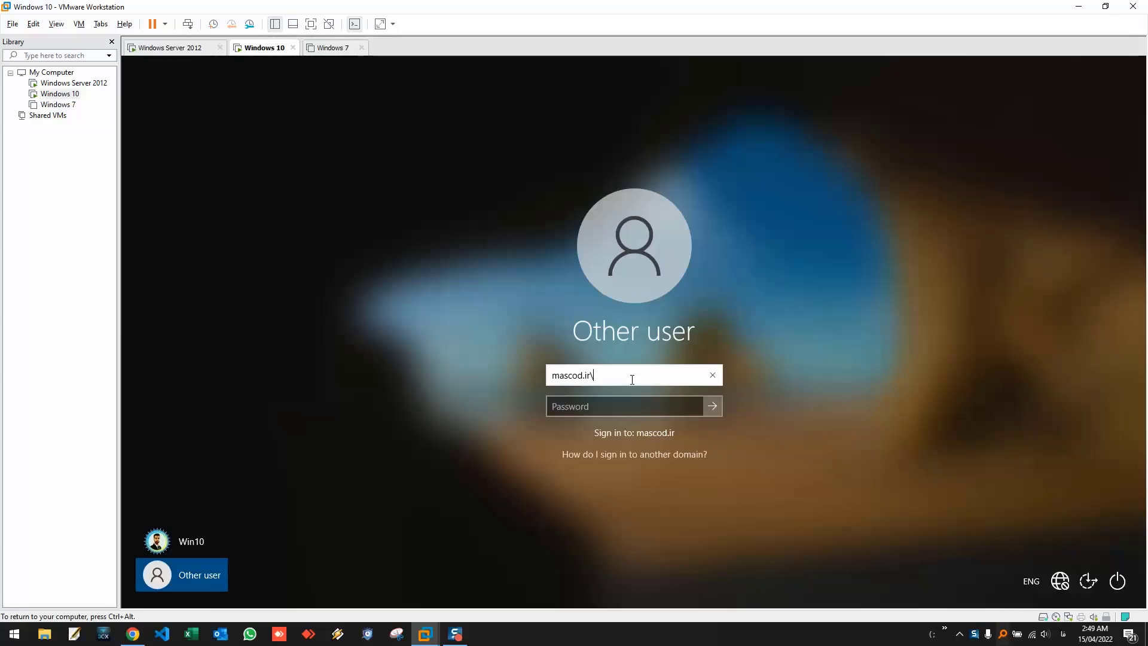
text(user1)
key(Tab)
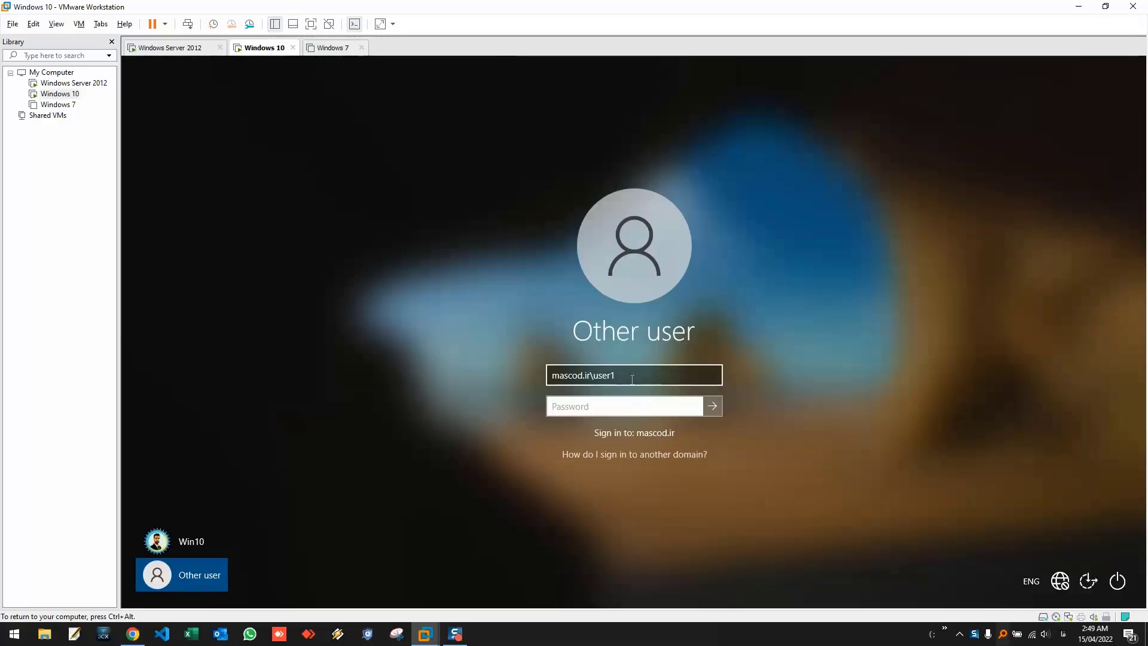
- Enter the domain user's password and submit; dismiss the incorrect-password message
text(•••)
key(BackSpace)
key(BackSpace)
key(BackSpace)
text(•••••••••)
key(Return)
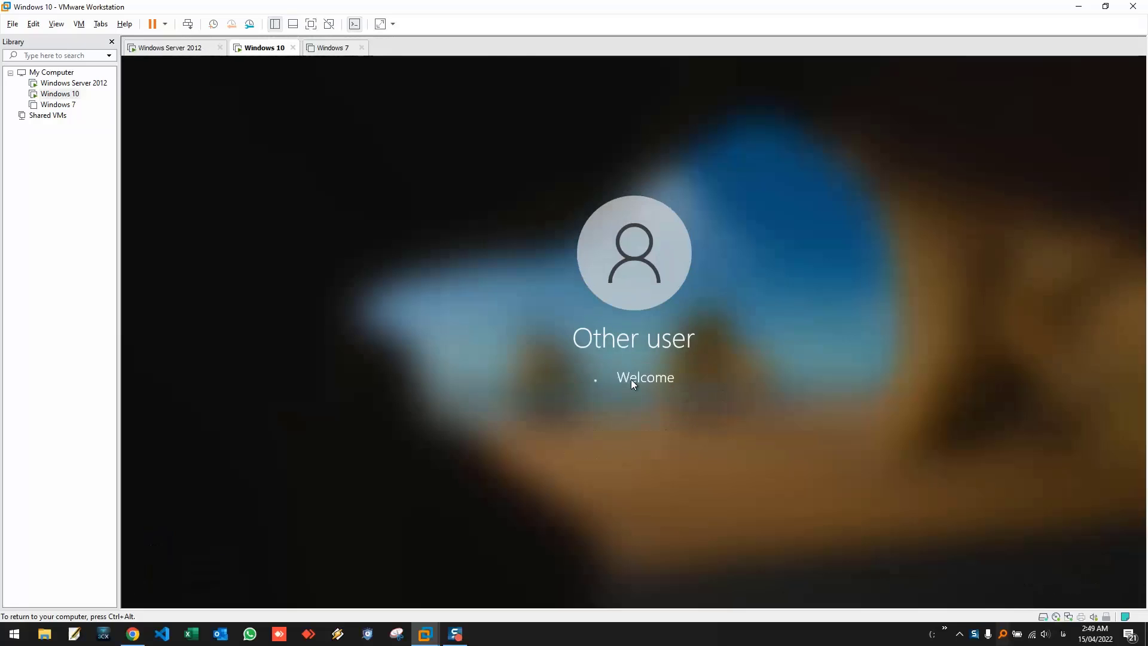
key(Return)
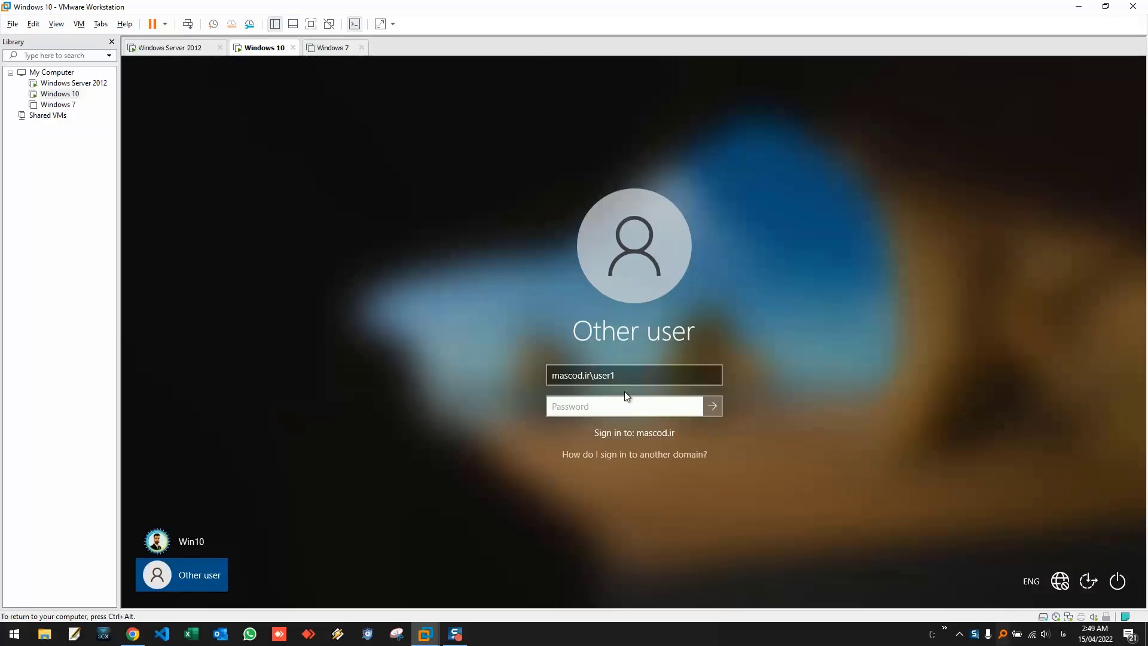
click(621, 396)
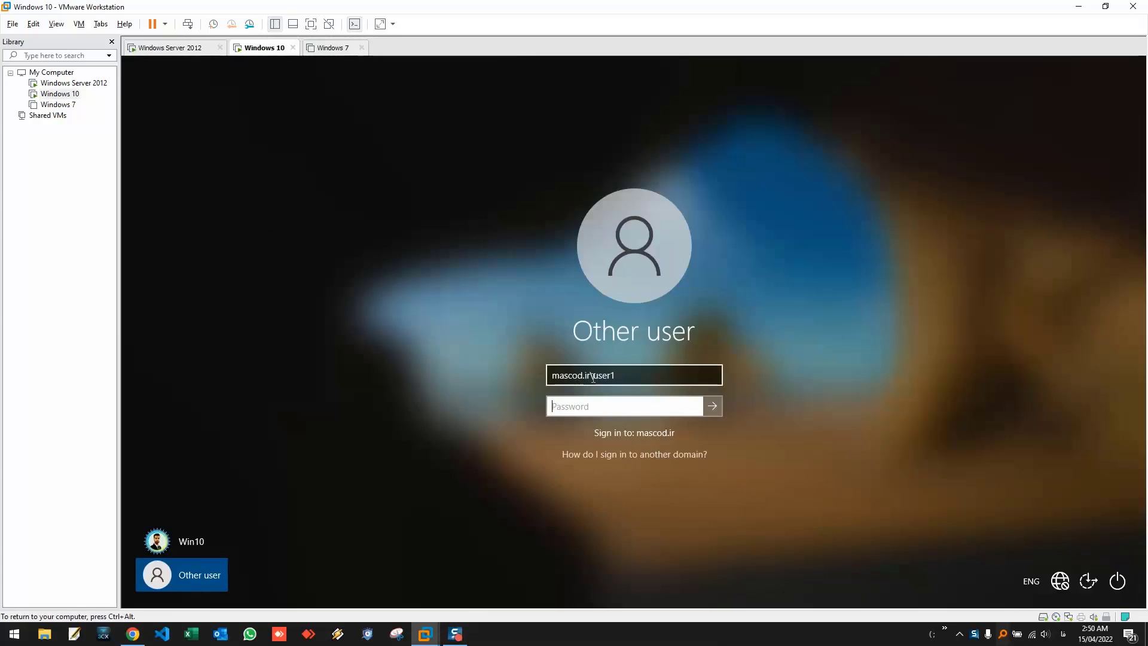
- On the Windows Server 2012 VM, open Active Directory Users and Computers from Server Manager's Tools
click(180, 49)
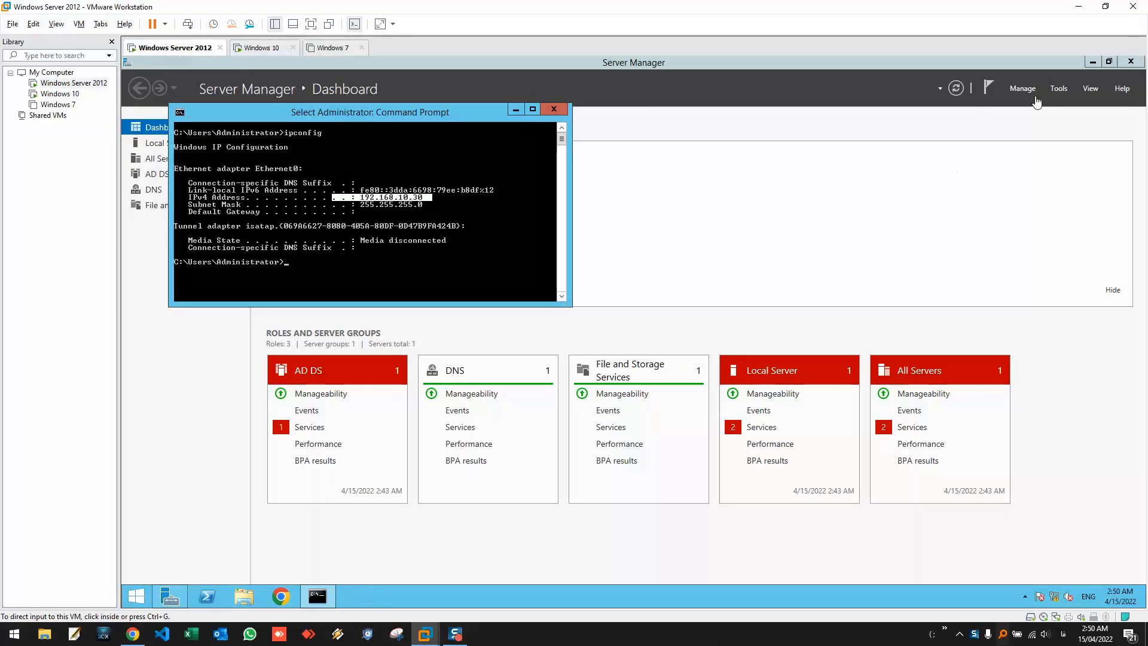
click(1058, 90)
click(1058, 90)
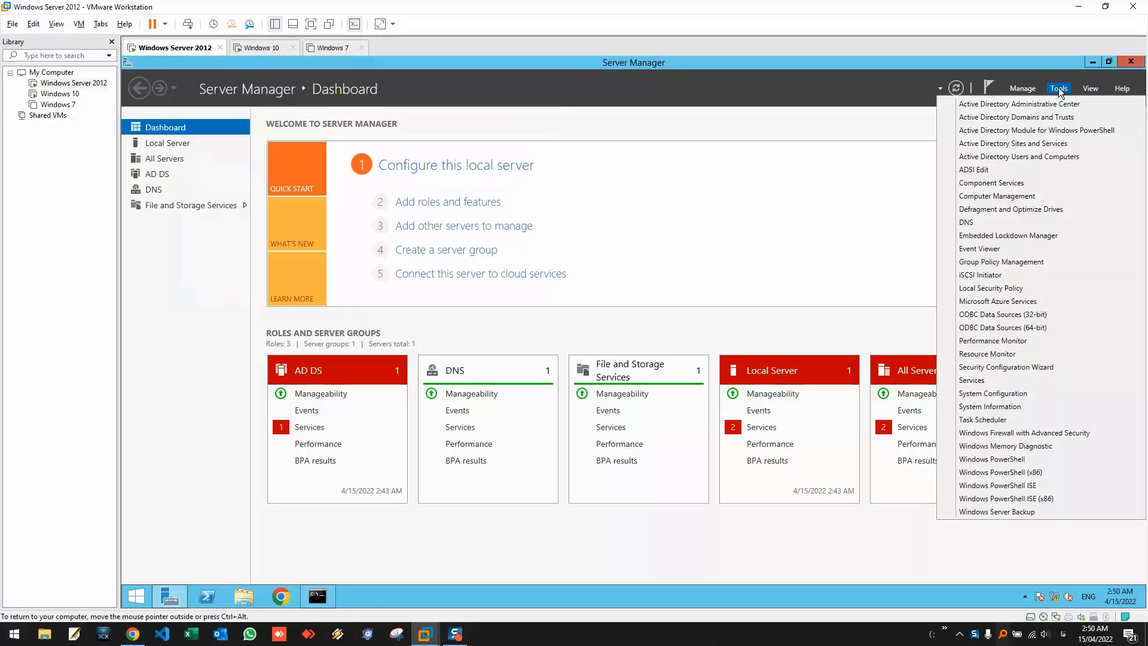
click(991, 157)
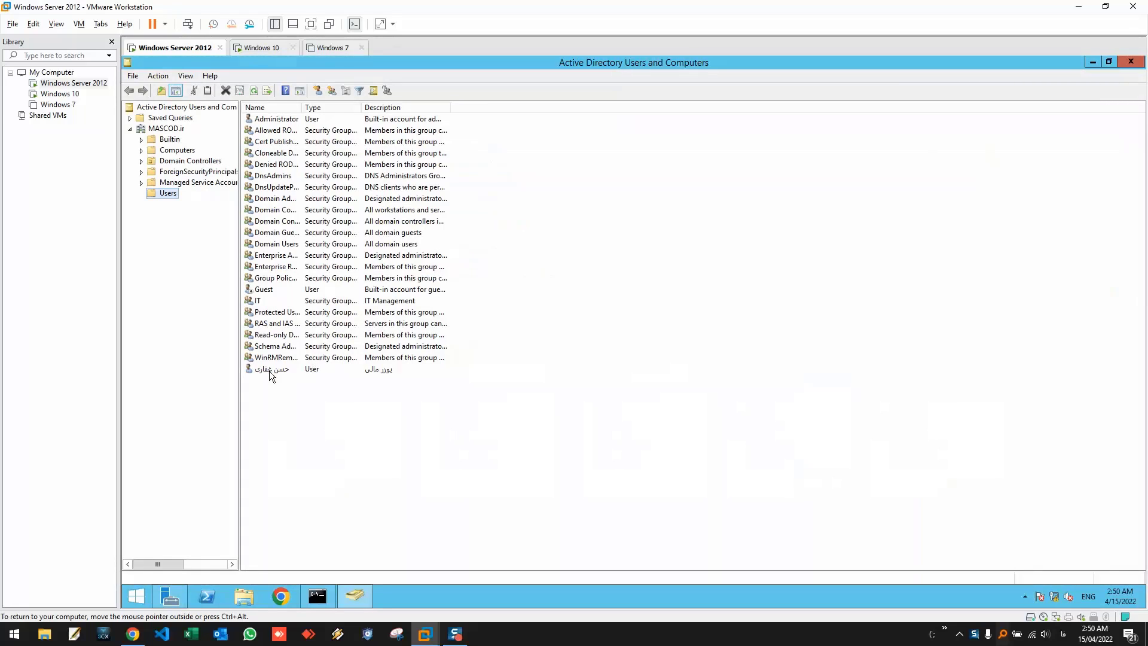
- Check the domain user's Account tab logon name, then close Properties without changes
click(269, 370)
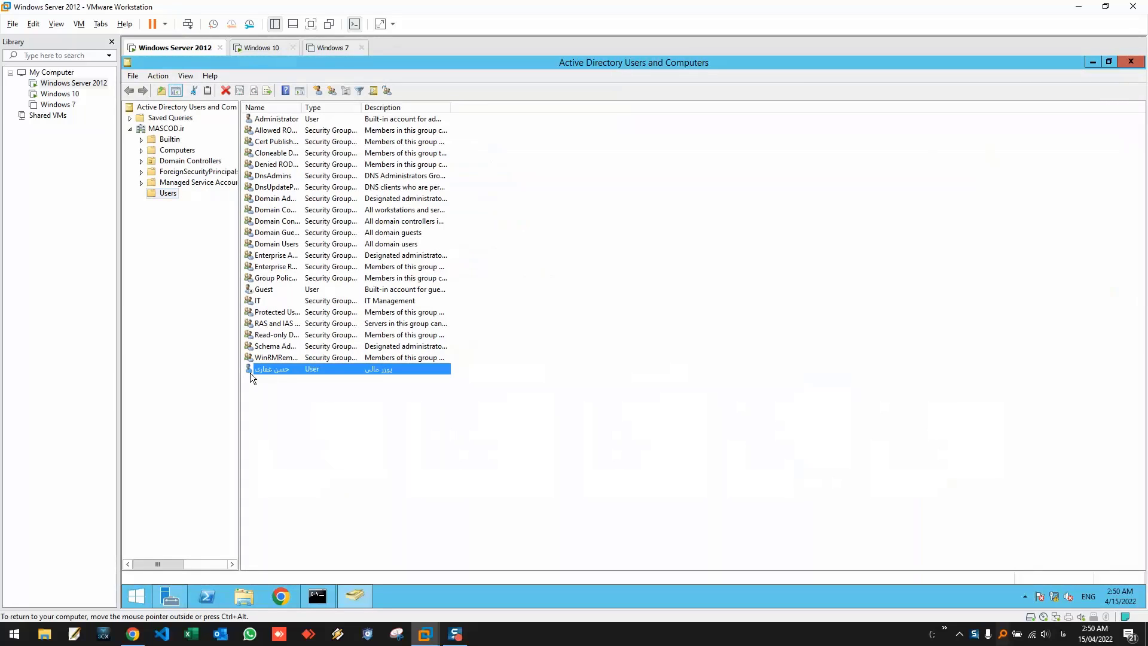
right_click(289, 373)
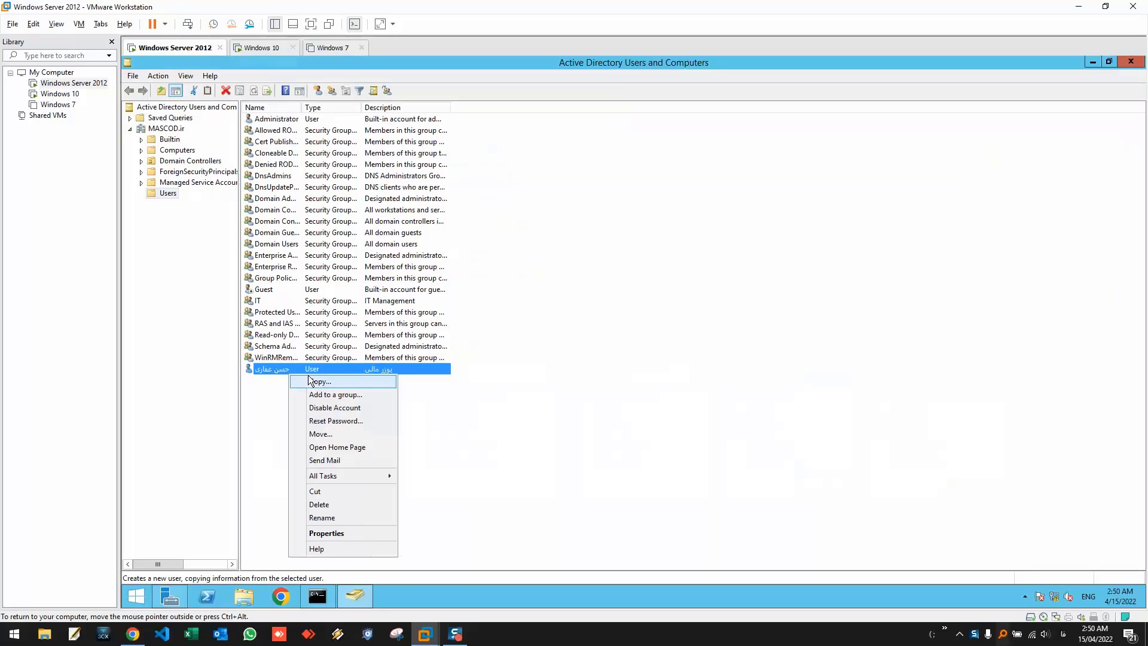
click(326, 533)
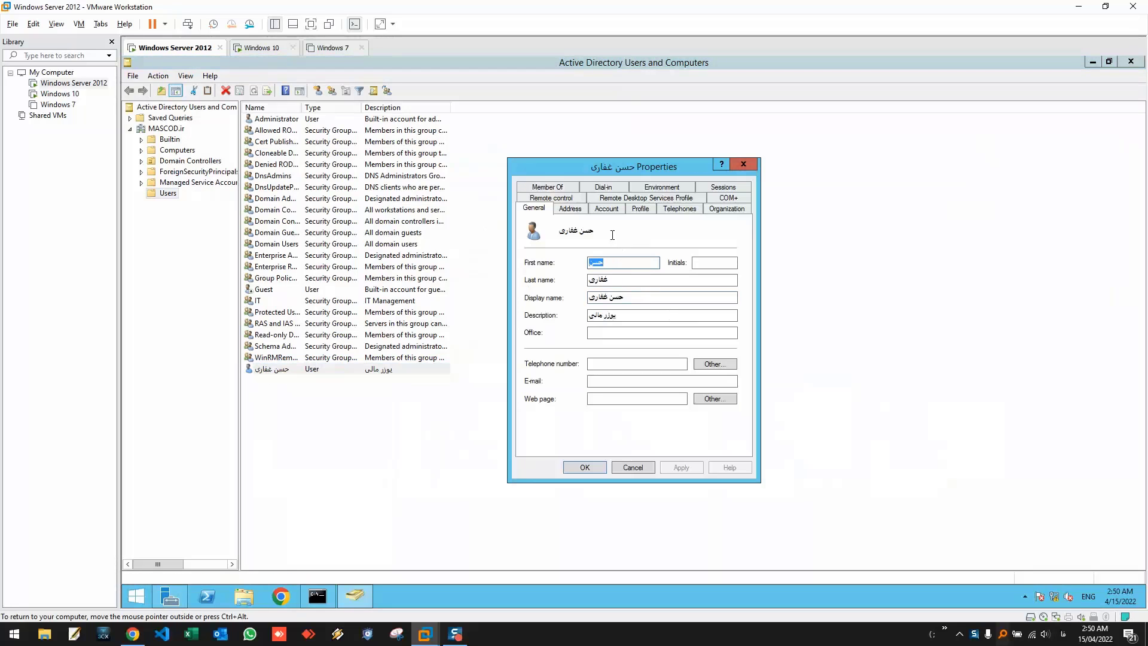
click(606, 210)
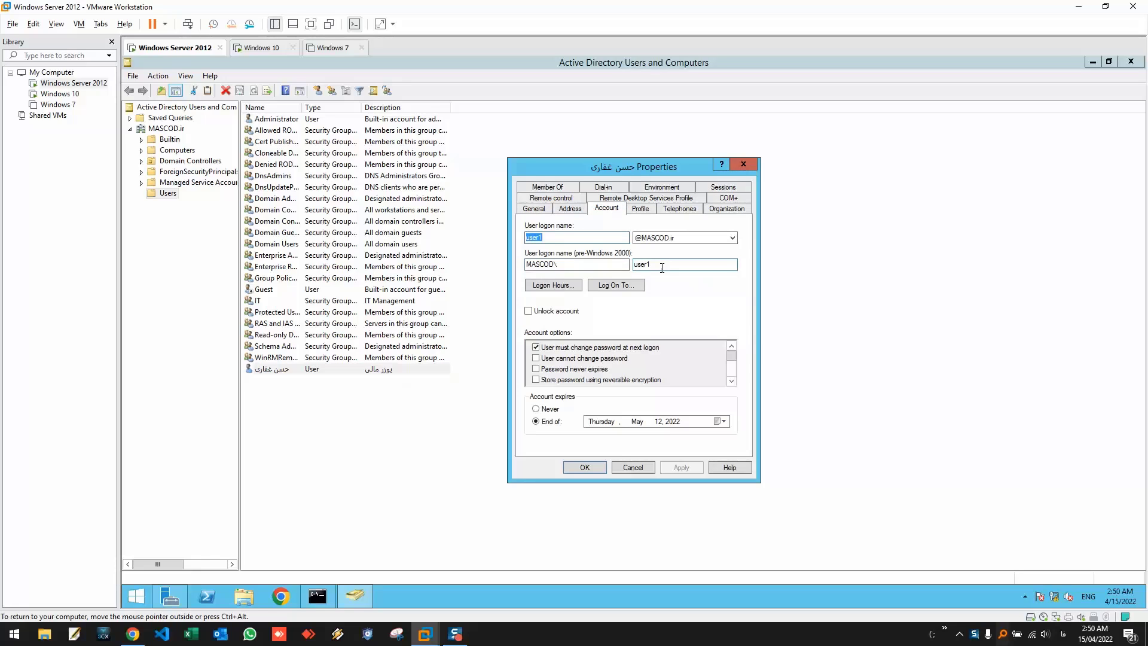
double_click(661, 266)
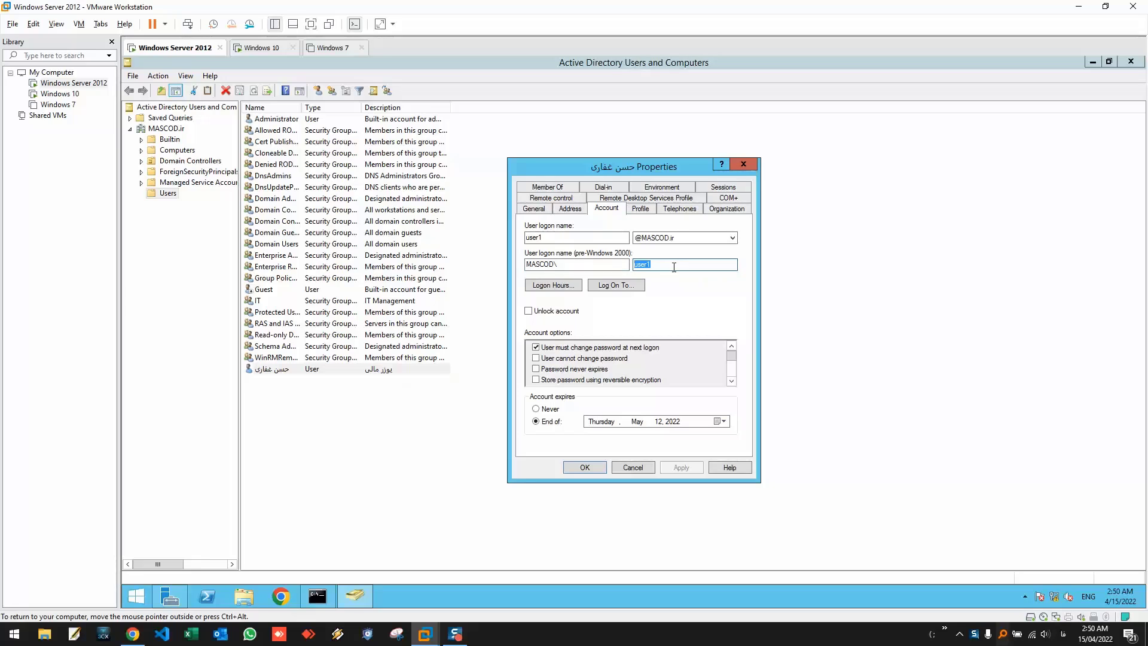
click(743, 165)
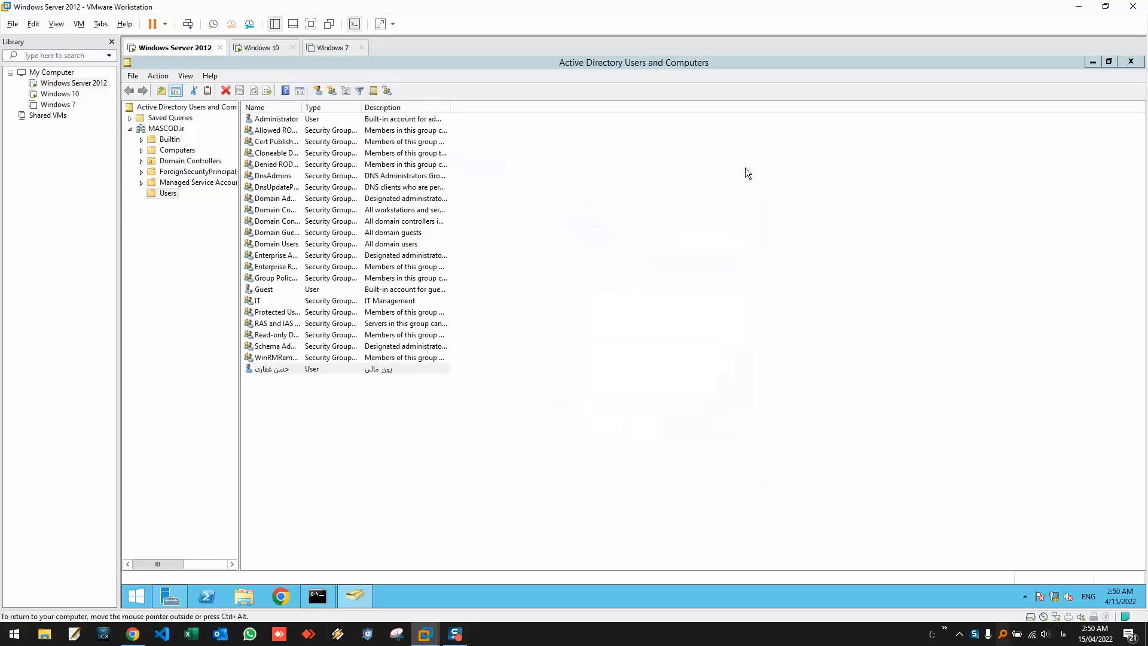
- Try resetting the user's password to a short value, which the password policy rejects
right_click(287, 373)
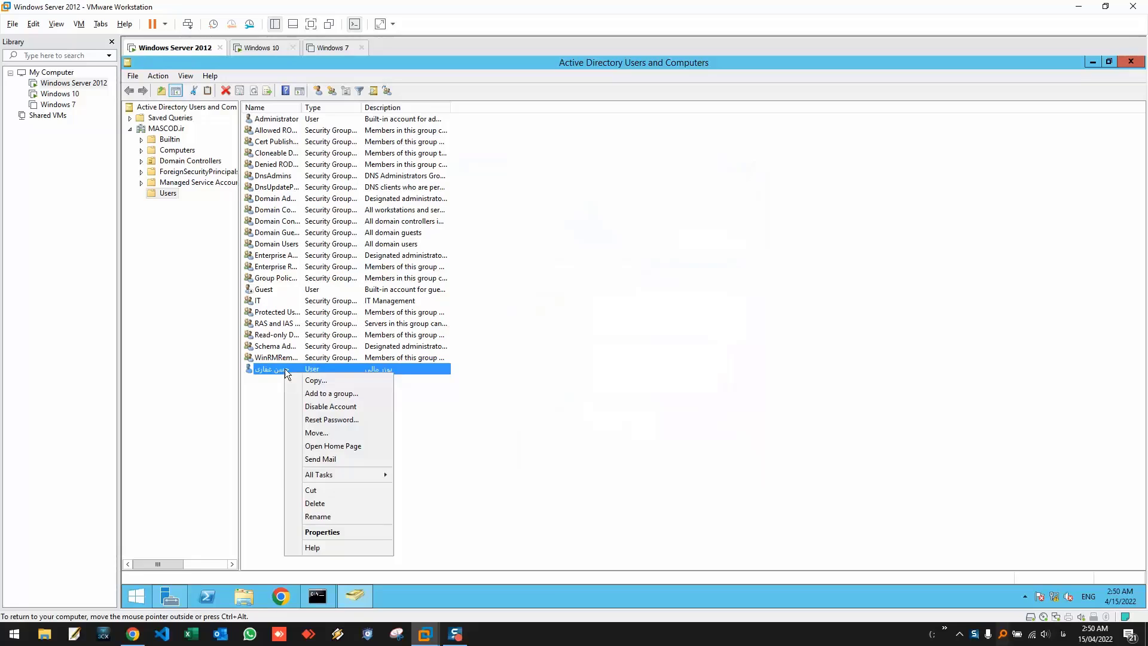
click(332, 419)
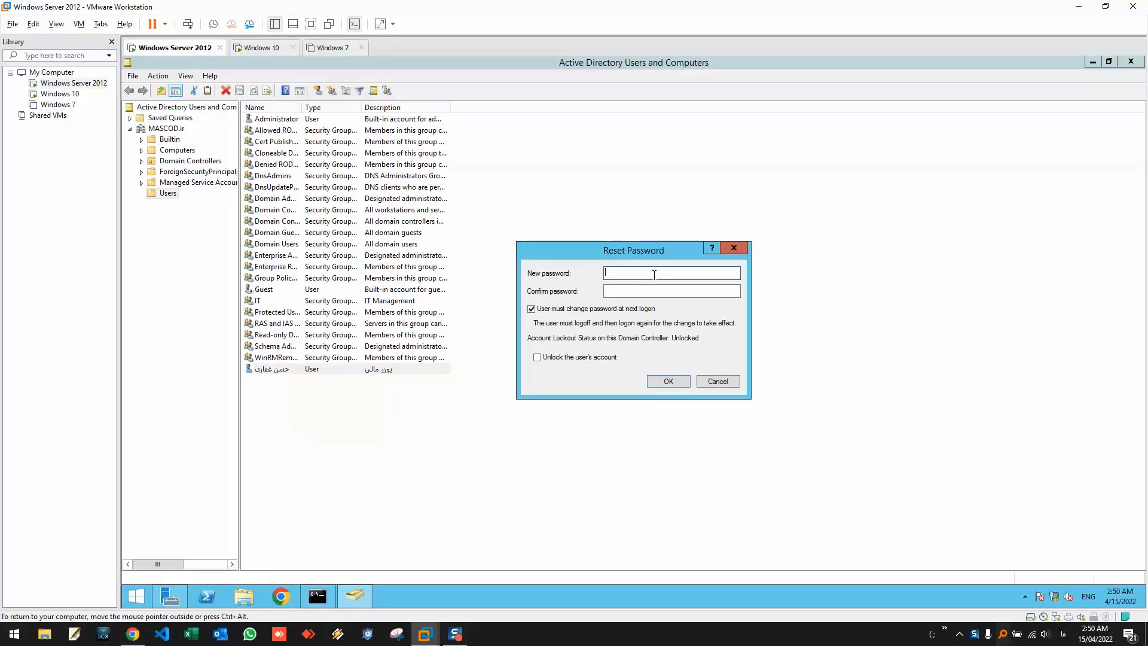
text(1)
key(Tab)
click(676, 385)
click(739, 387)
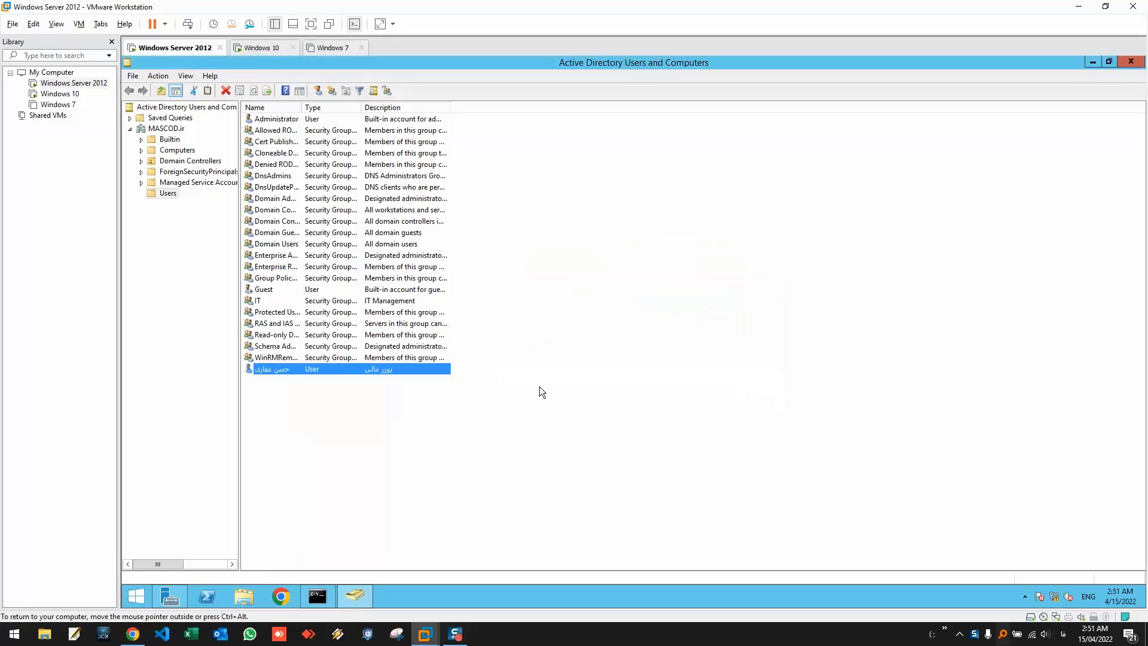
- Reset the user's password to a compliant eight-digit password and acknowledge the confirmation
right_click(303, 372)
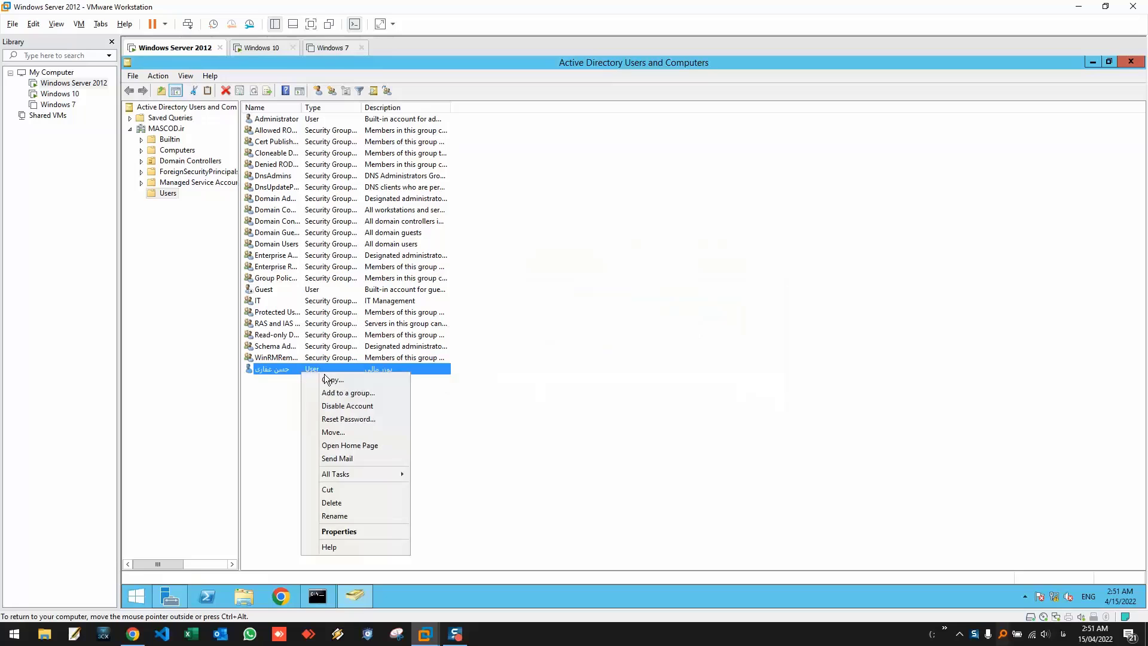
click(347, 420)
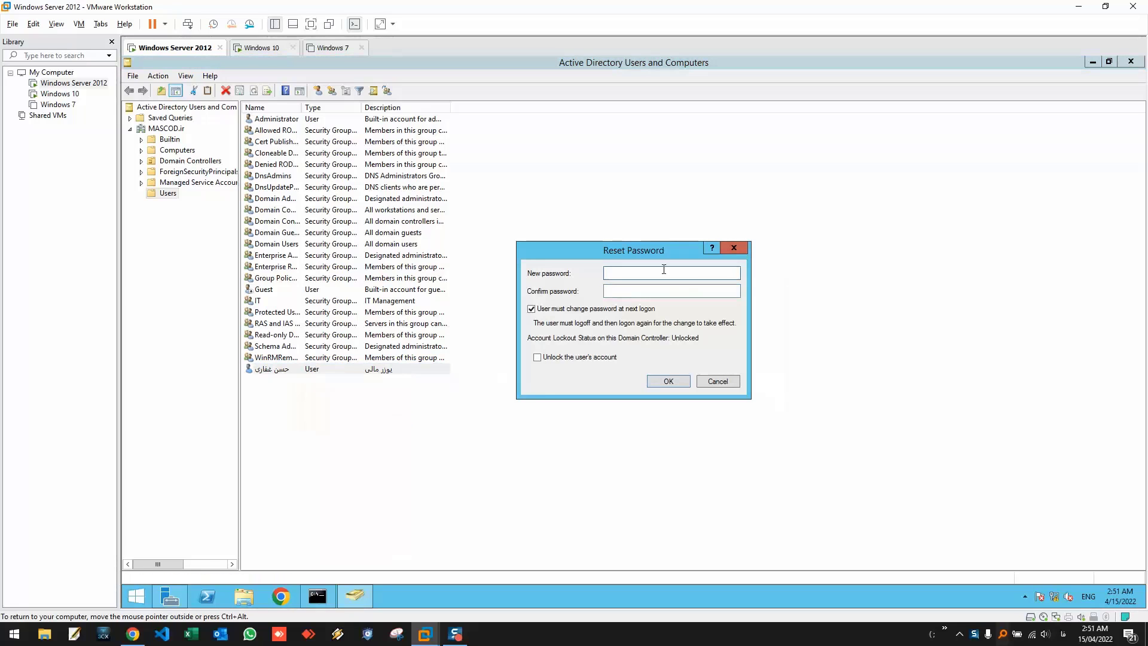
text(12345678)
key(Tab)
text(12345678)
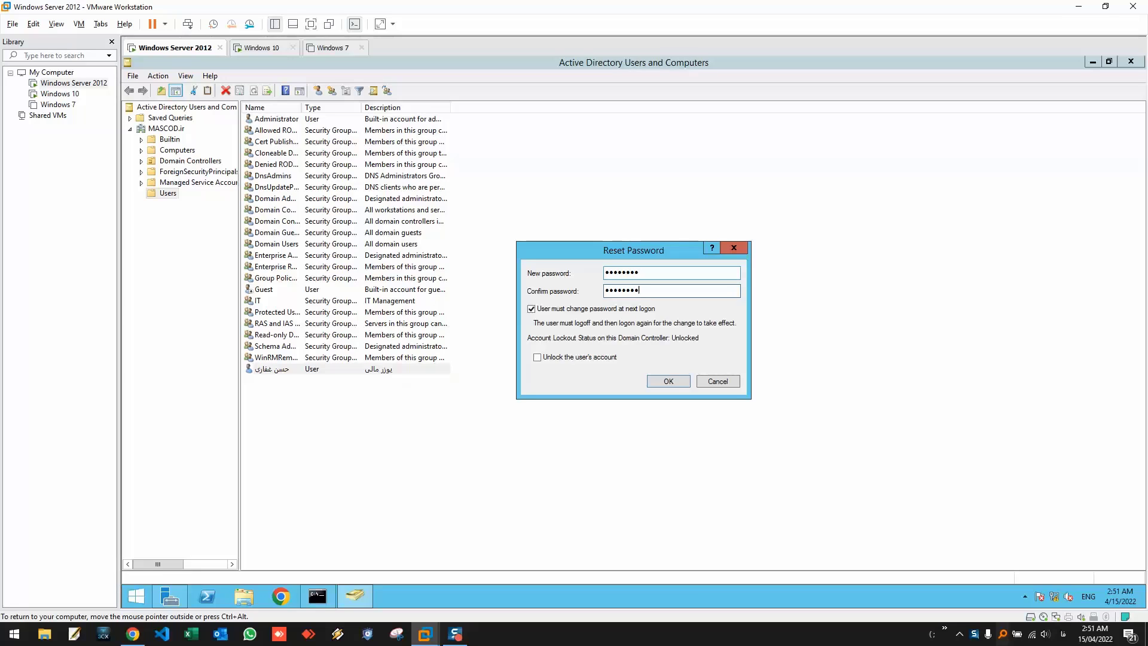
click(661, 379)
click(704, 369)
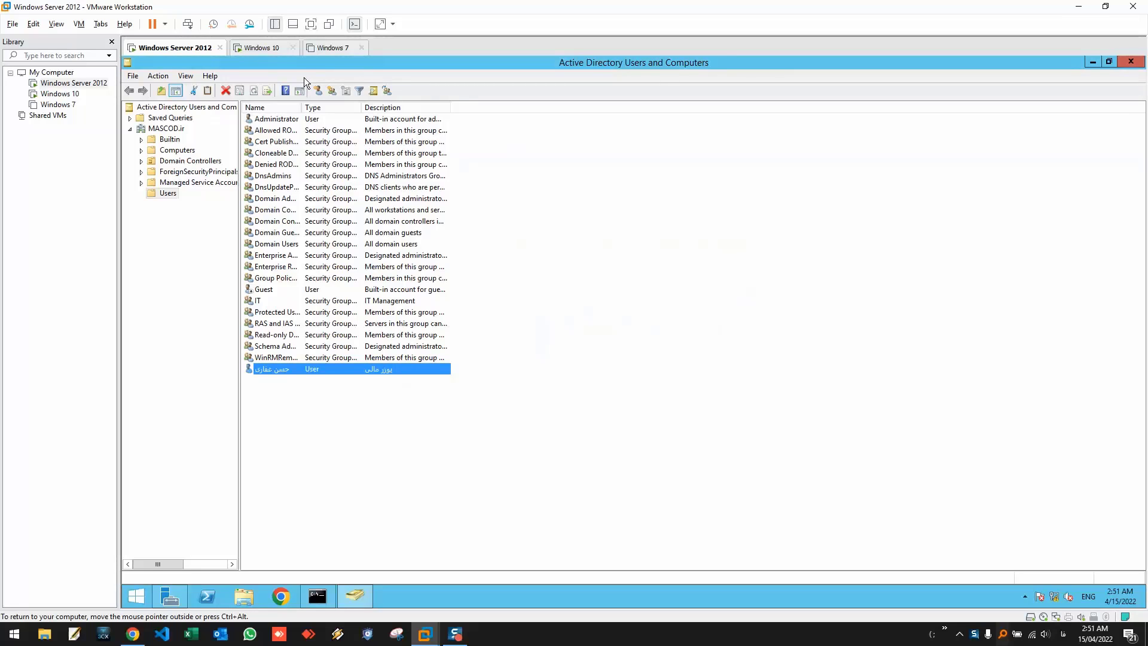
- On the Windows 10 VM, choose Other user and enter the account name mascod.ir\user1
click(262, 49)
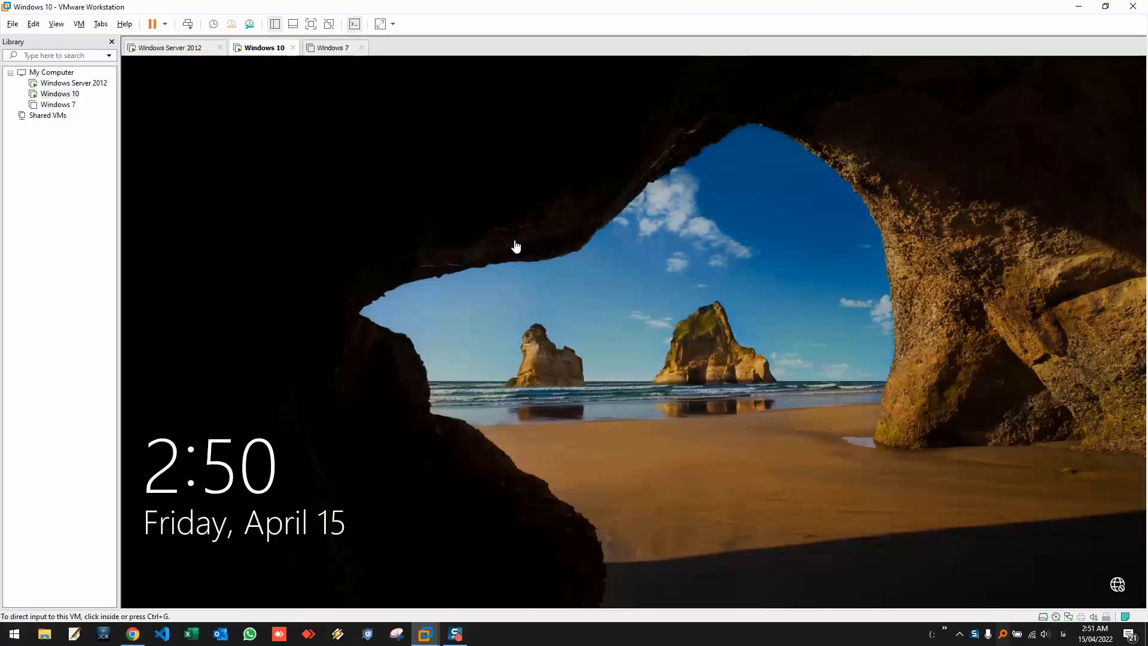
click(595, 420)
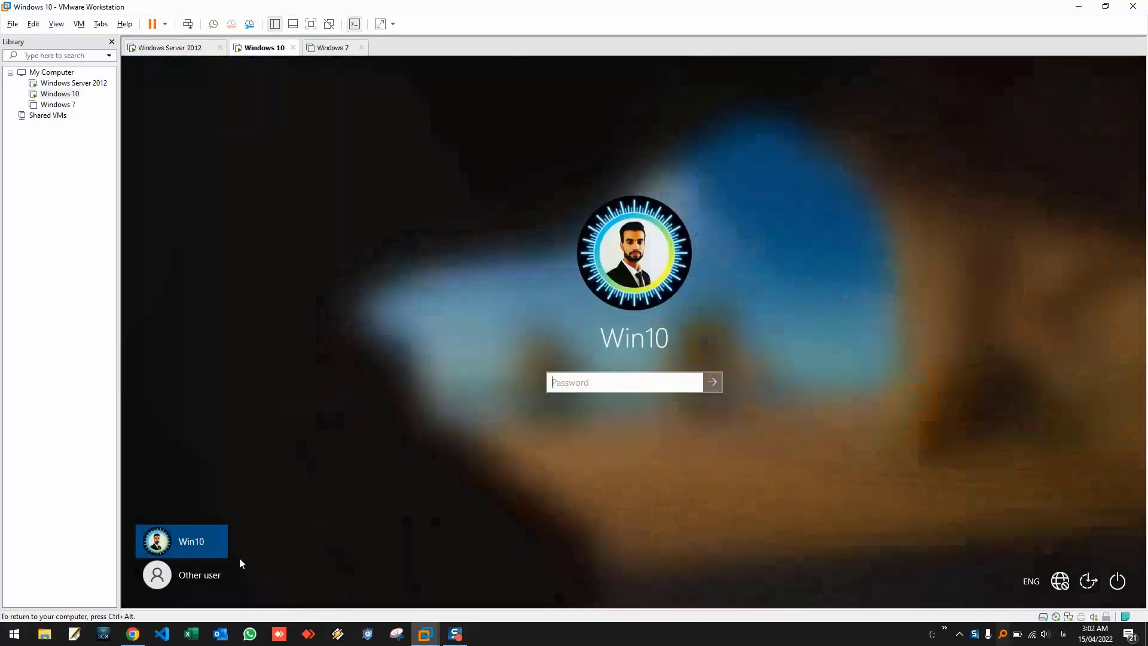
click(185, 574)
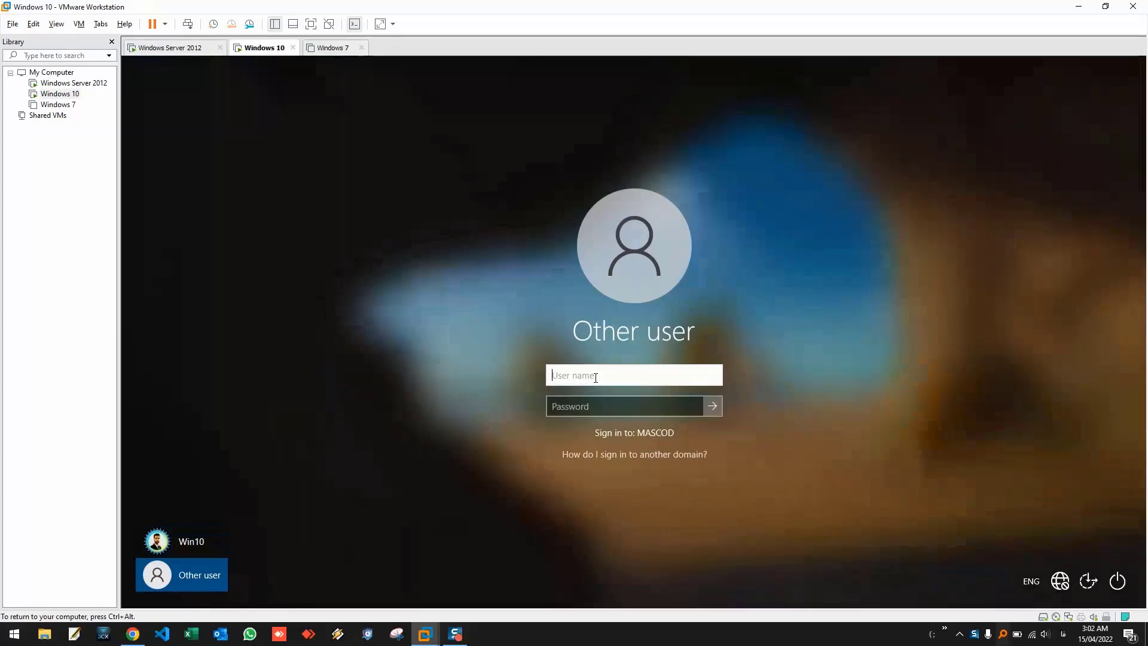
text(mascod.ir\)
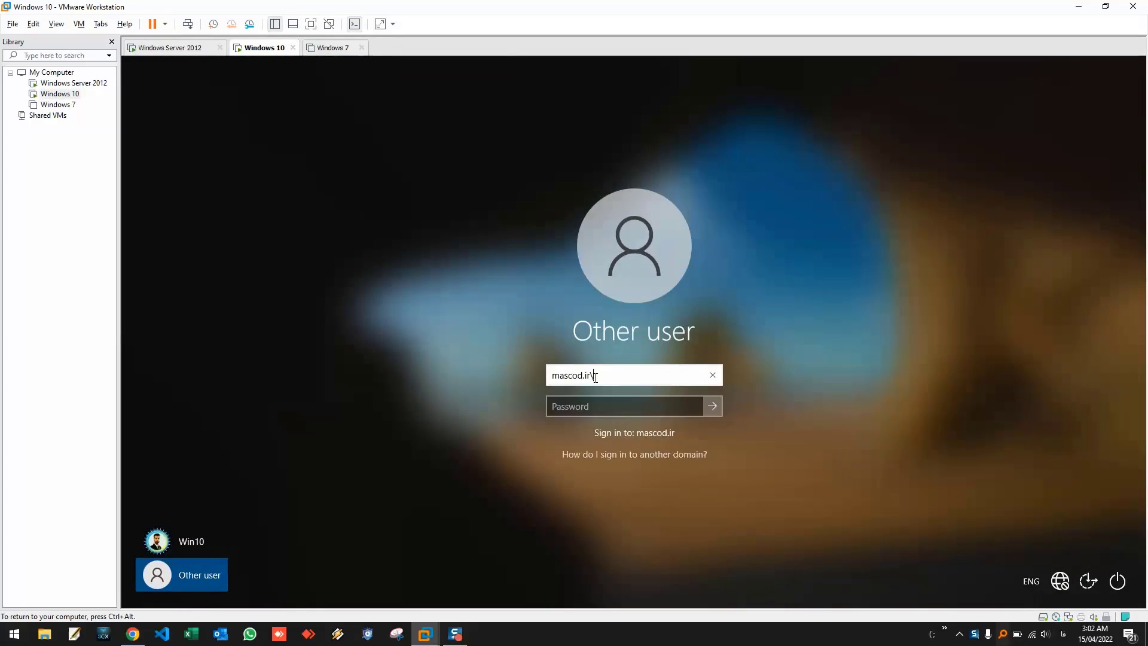
text(user1)
key(Tab)
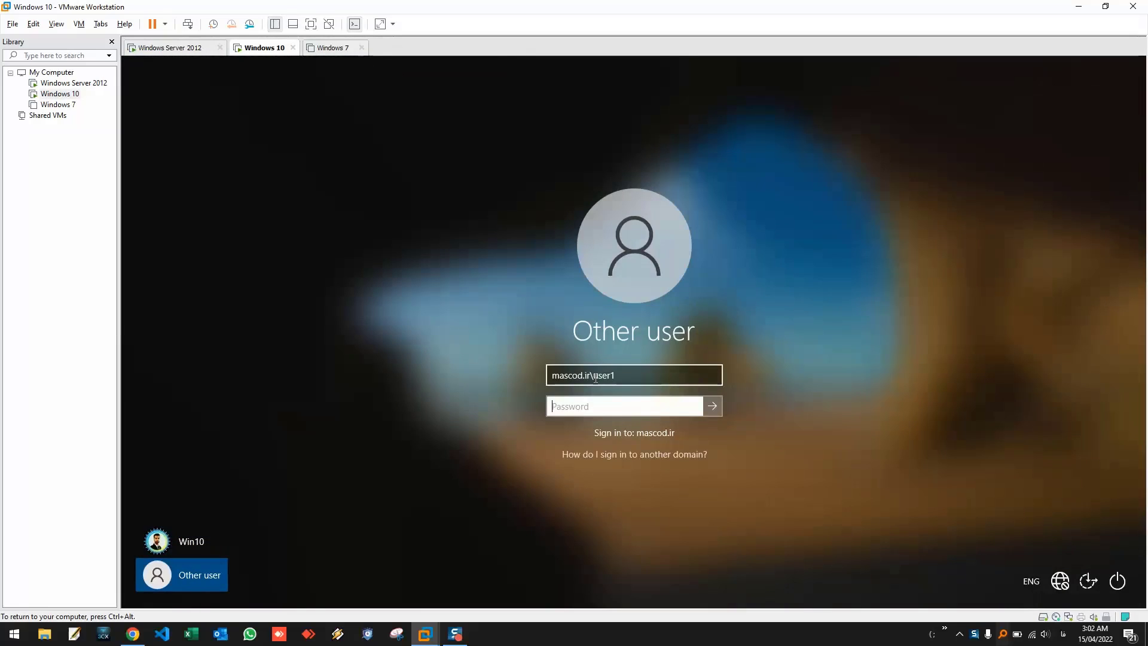
- Sign in with the reset password, then enter and confirm the required new password
text(••••••••)
key(Return)
key(Return)
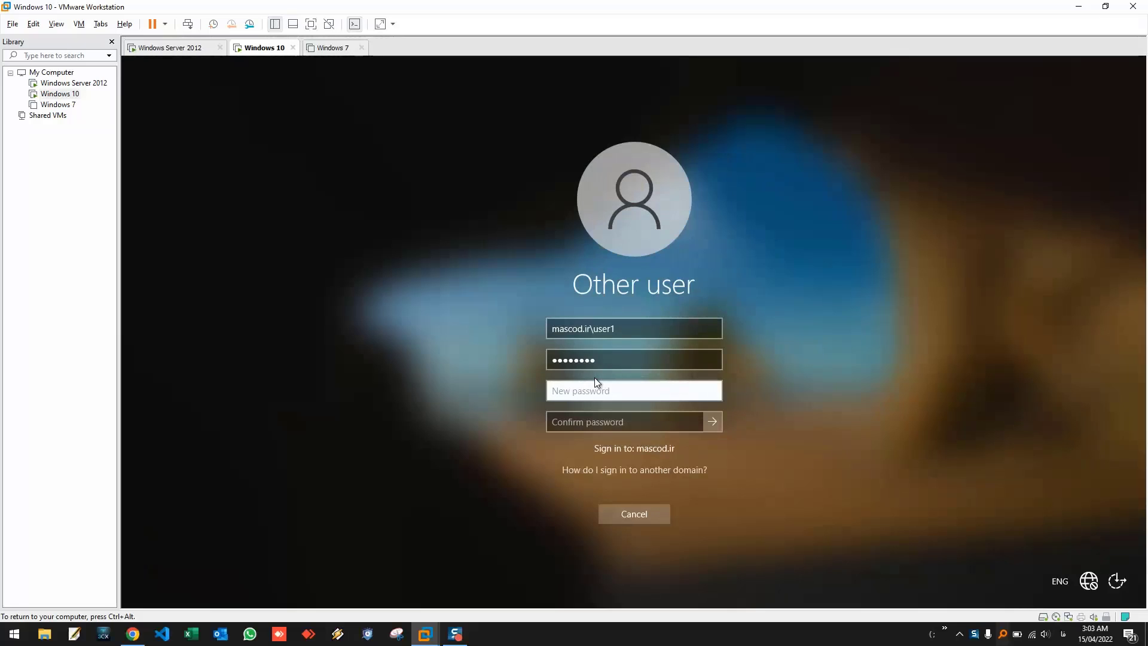
text(•••••••••)
key(Tab)
text(•••••)
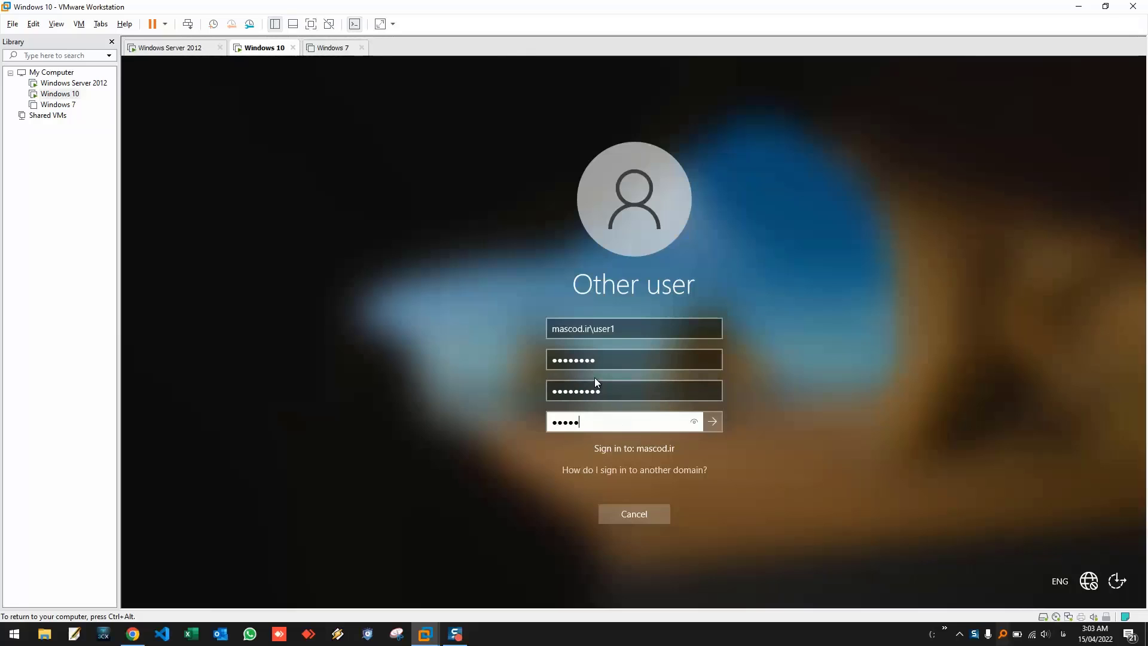
text(••••)
key(Return)
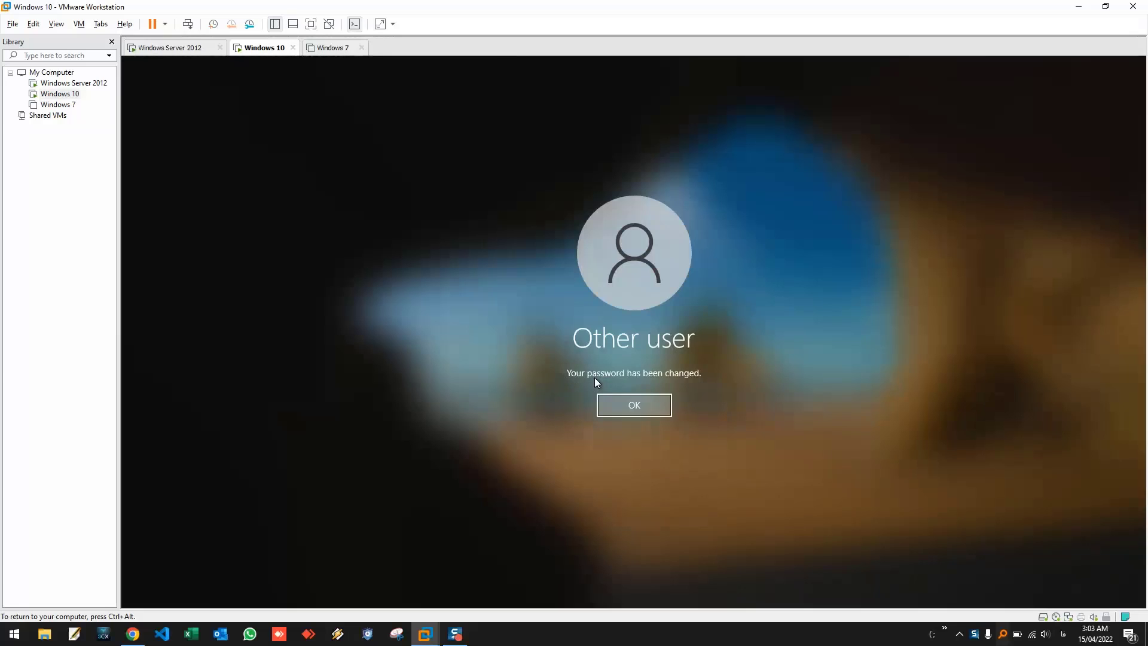
- Acknowledge the password-changed message and return input to the Windows 10 VM once its desktop appears
click(637, 413)
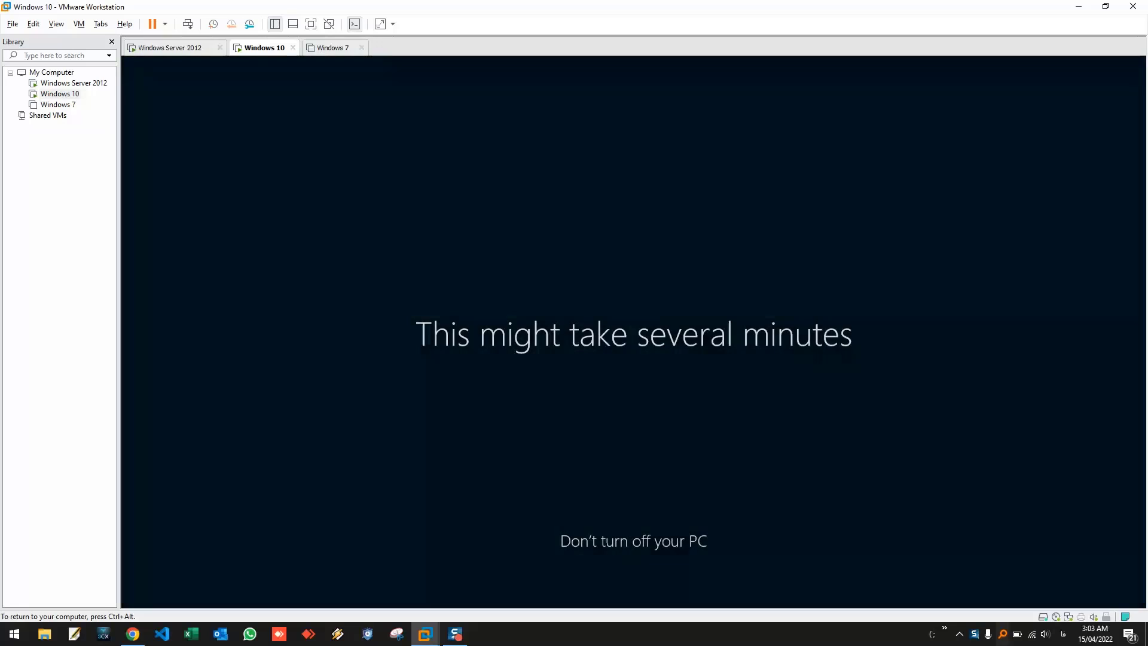
key(ctrl+alt)
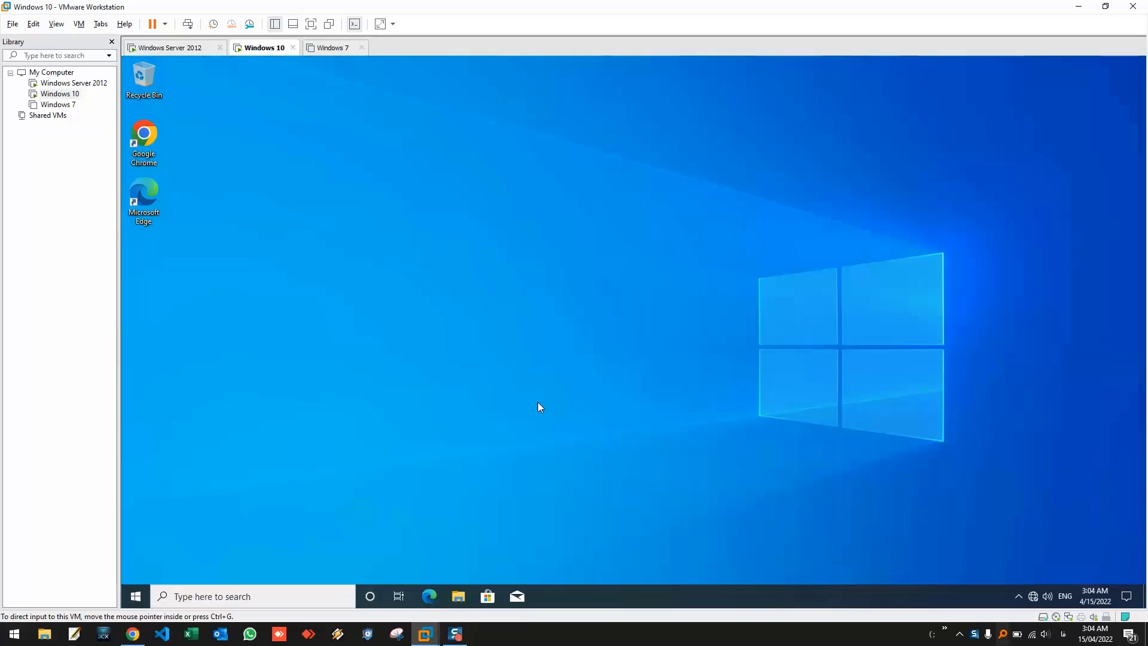
click(635, 379)
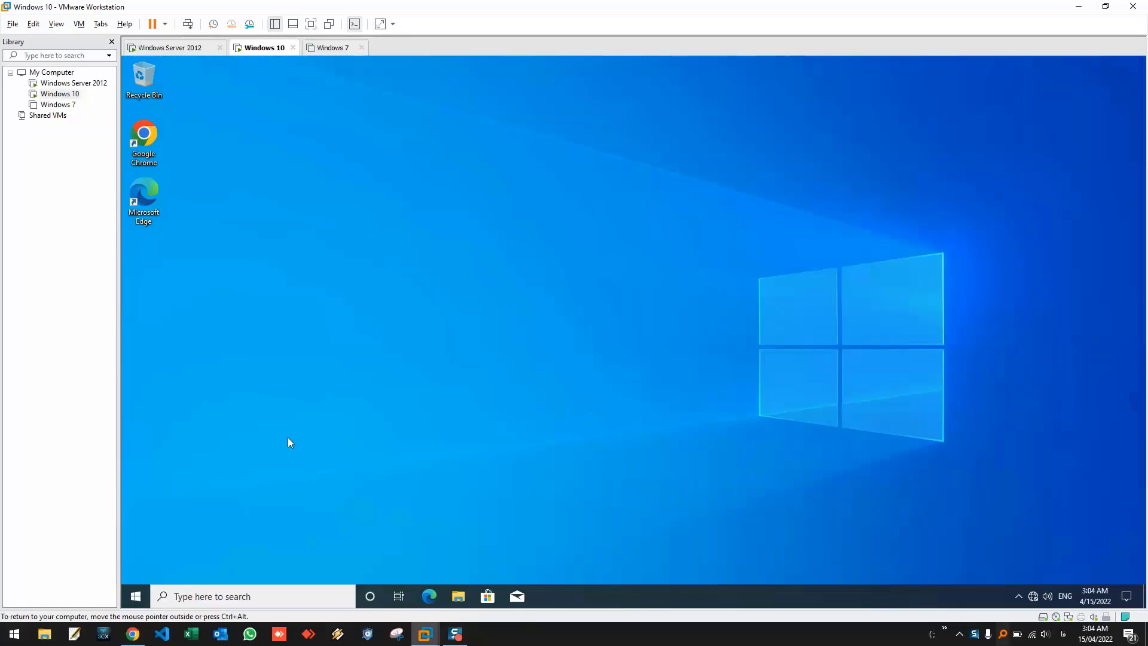
click(138, 596)
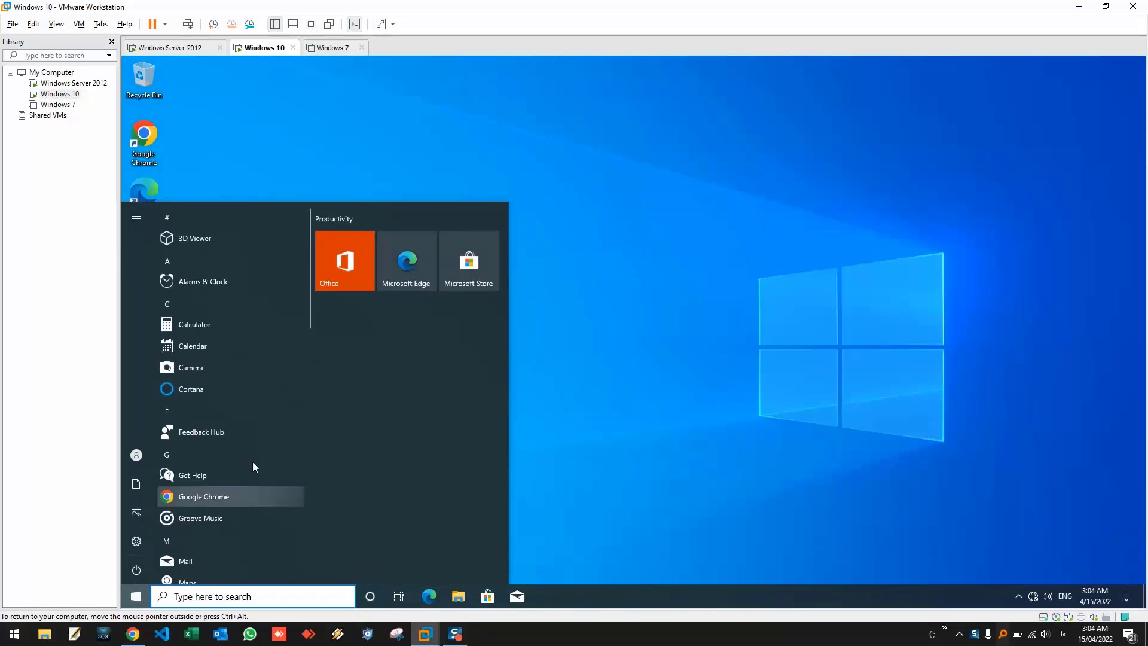
text(cont)
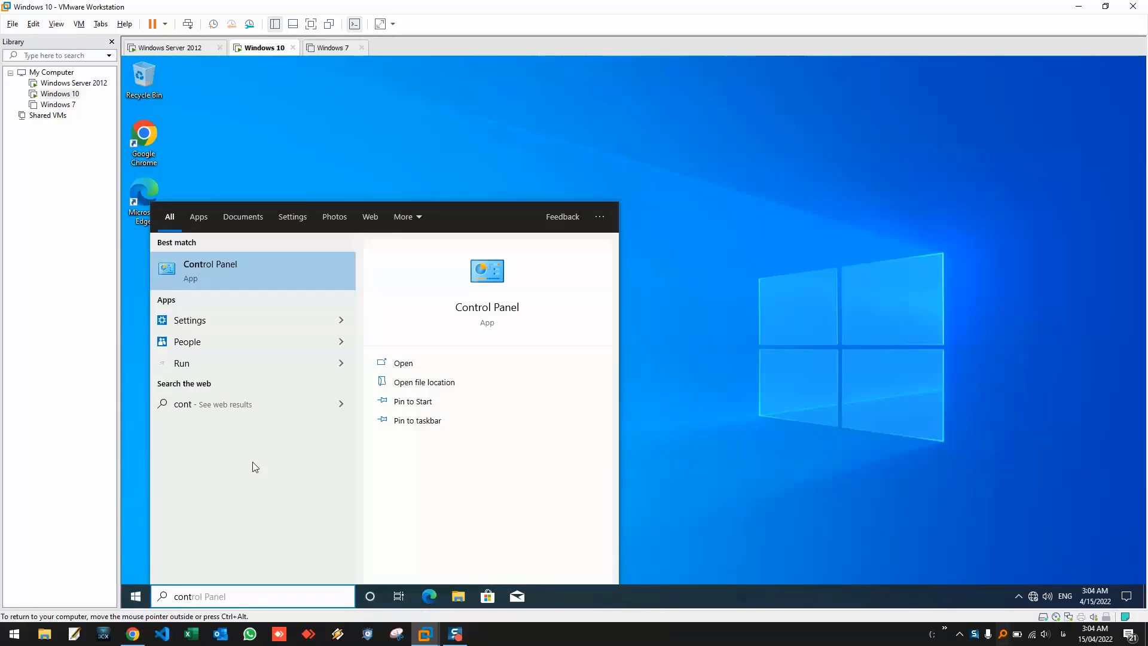
key(Return)
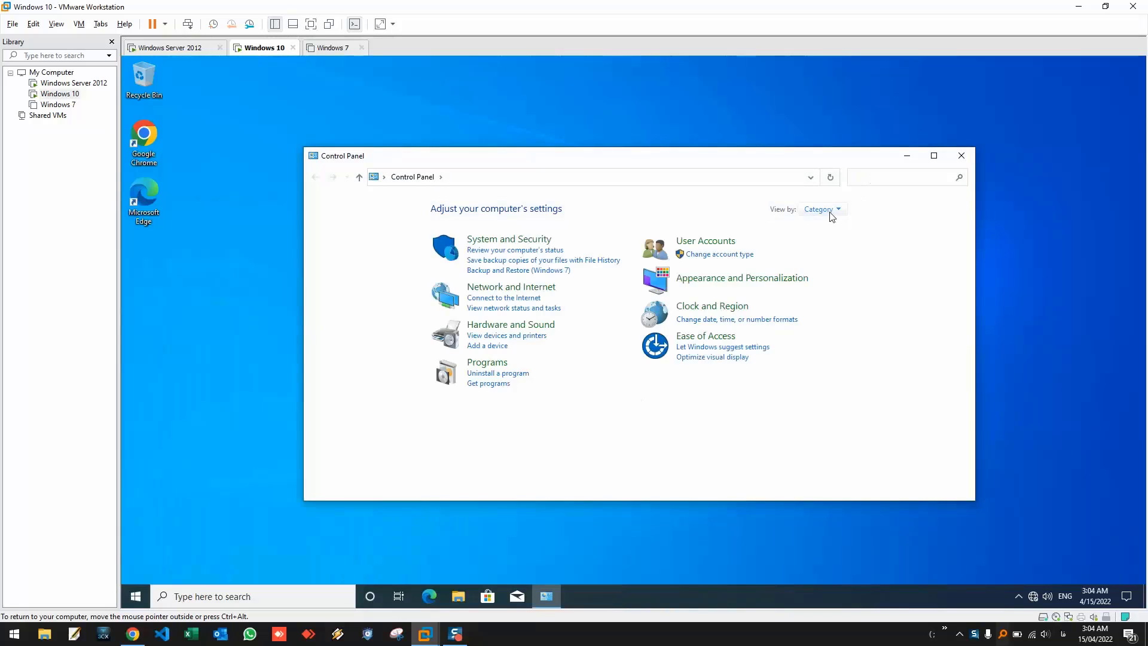
click(819, 209)
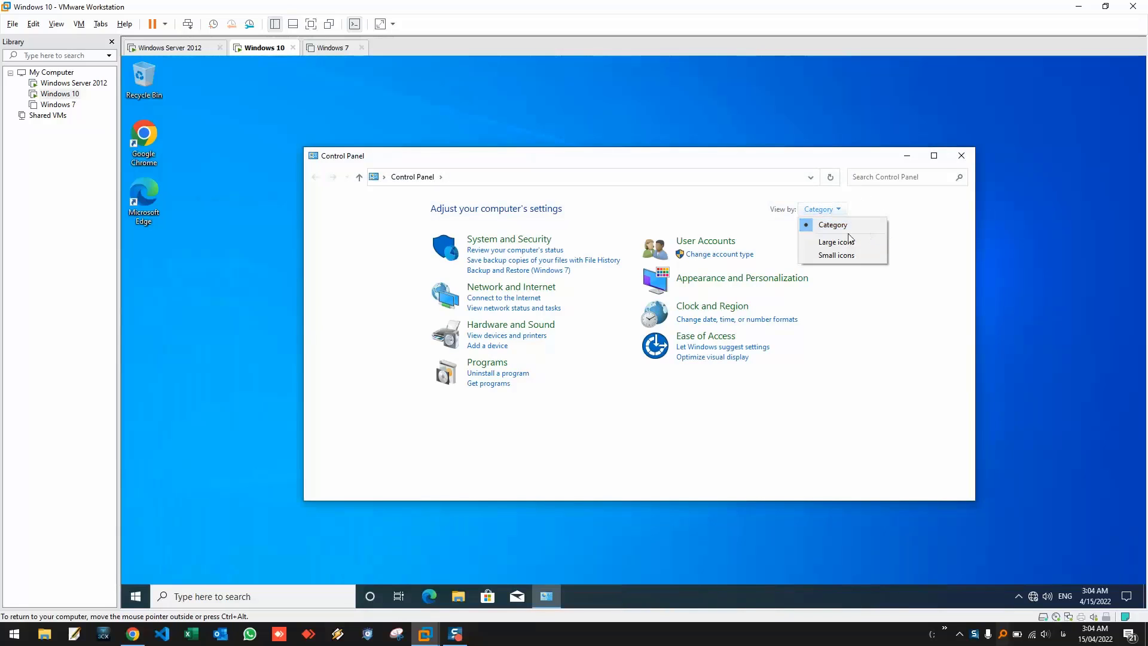
click(842, 241)
scroll(525, 398, down, 1)
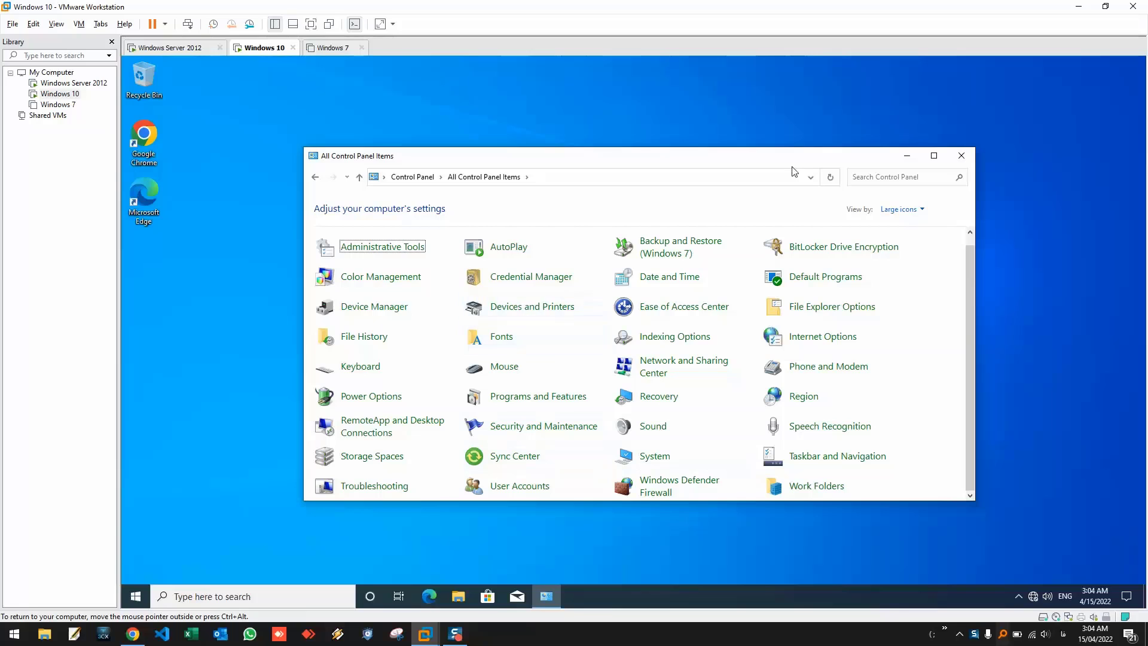
key(super+i)
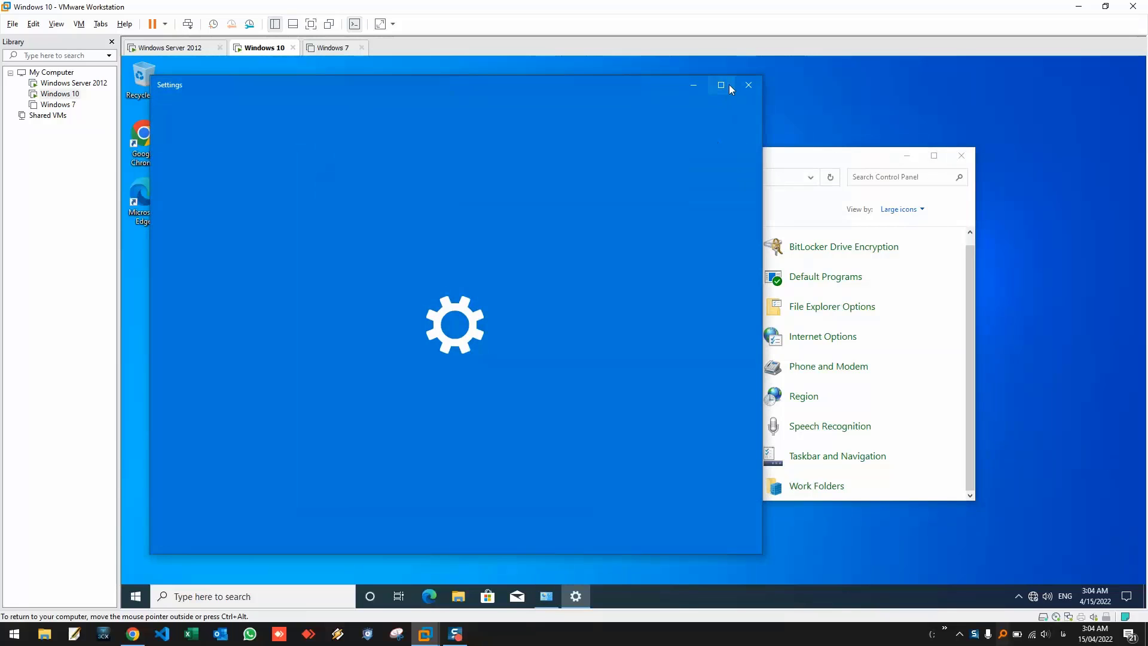
click(729, 85)
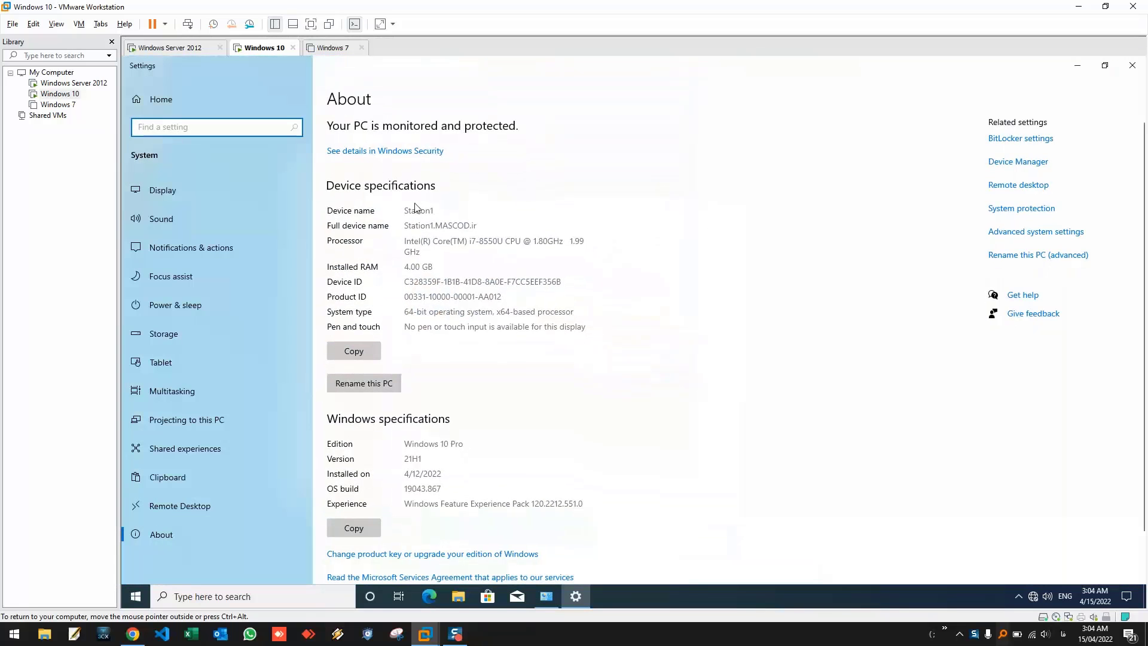
double_click(418, 208)
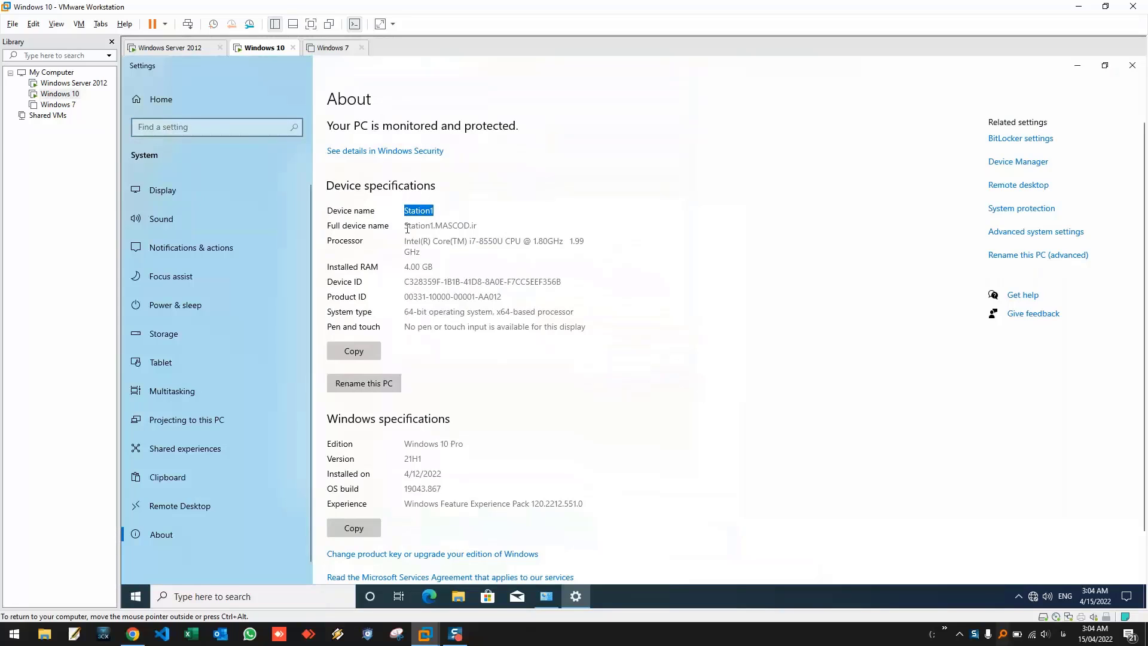
drag(405, 226, 483, 231)
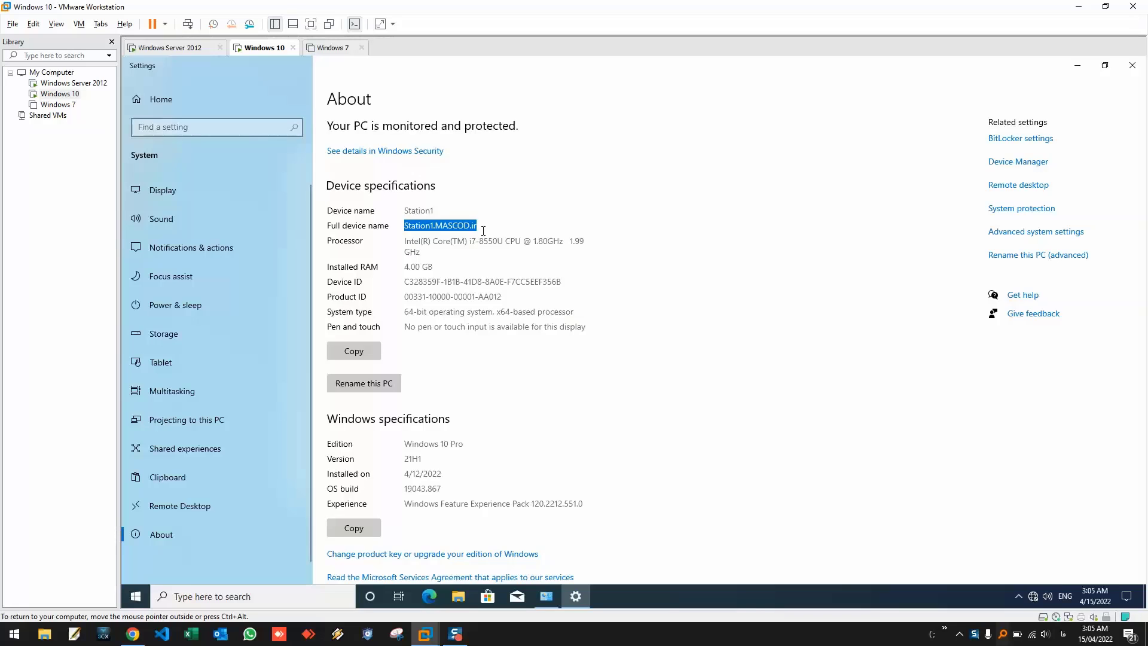
click(1132, 66)
- Close Control Panel, refresh the Windows 10 desktop, and bring the Windows 7 VM into focus
click(961, 158)
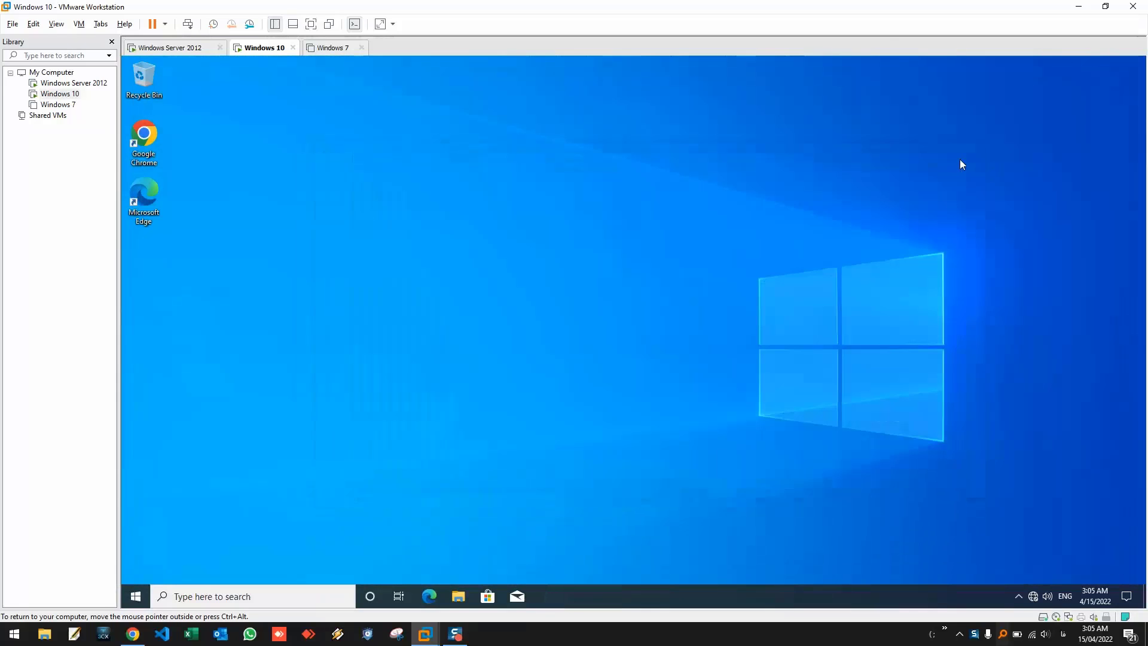
right_click(515, 206)
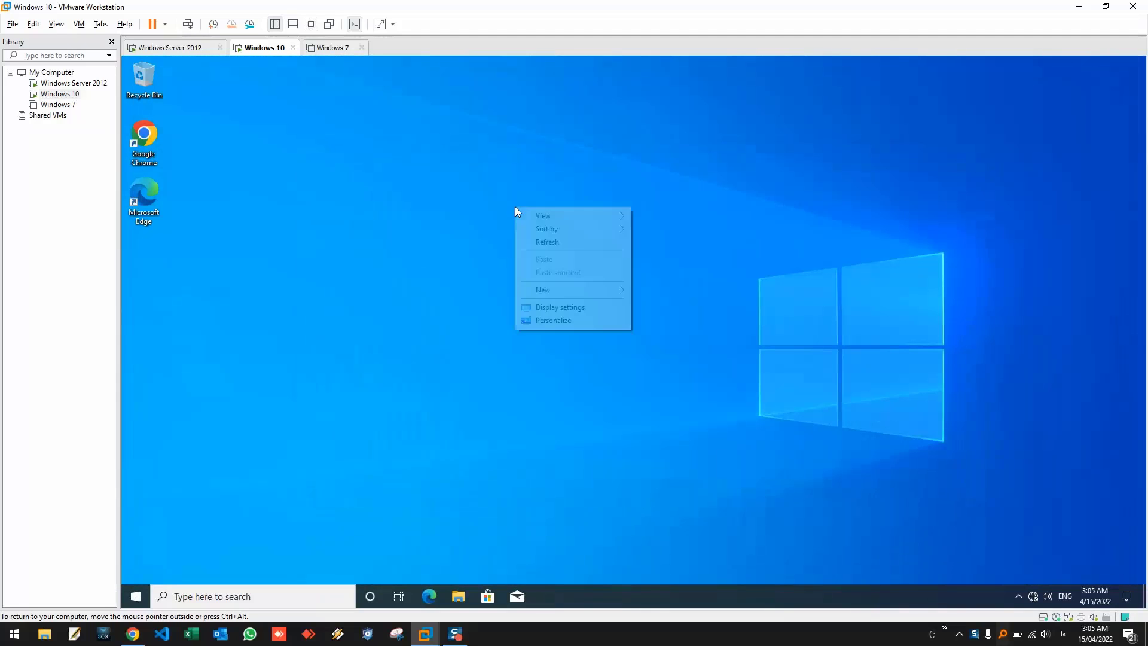
click(551, 243)
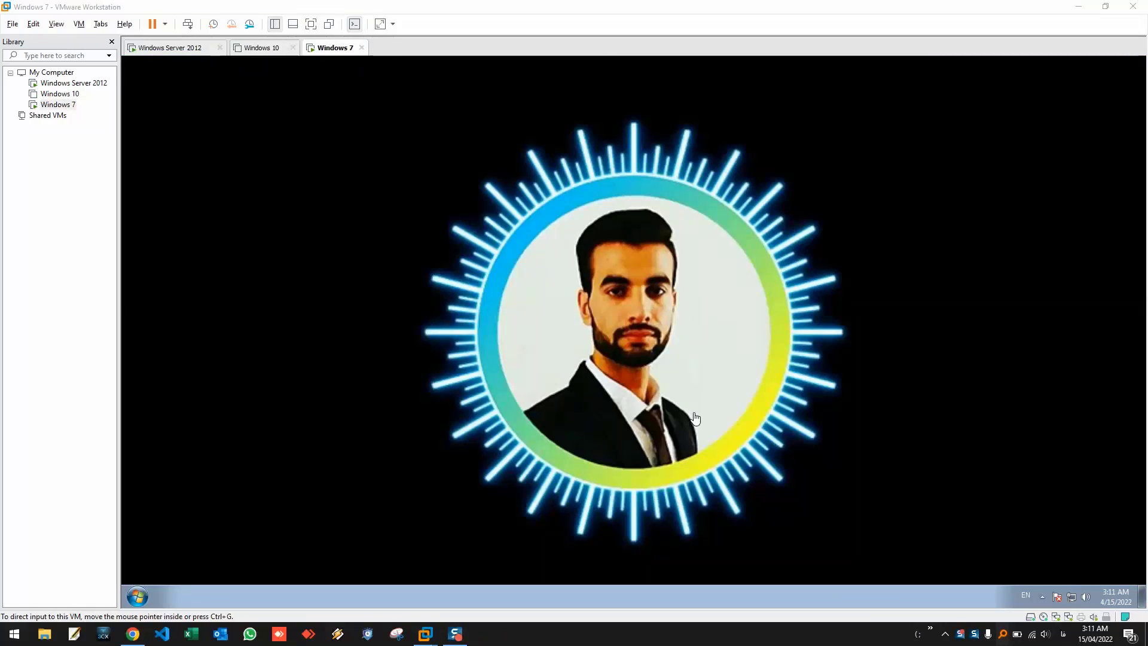
click(613, 296)
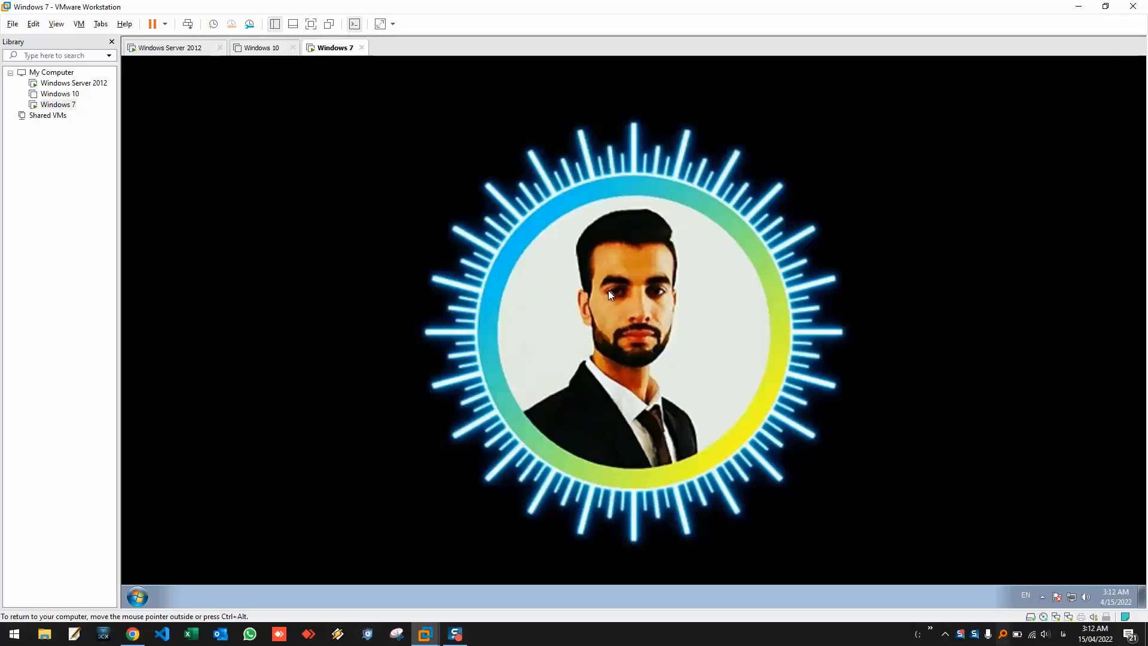
- Through the 'rename' Start search, change the computer name from Win7 to Station2
click(137, 596)
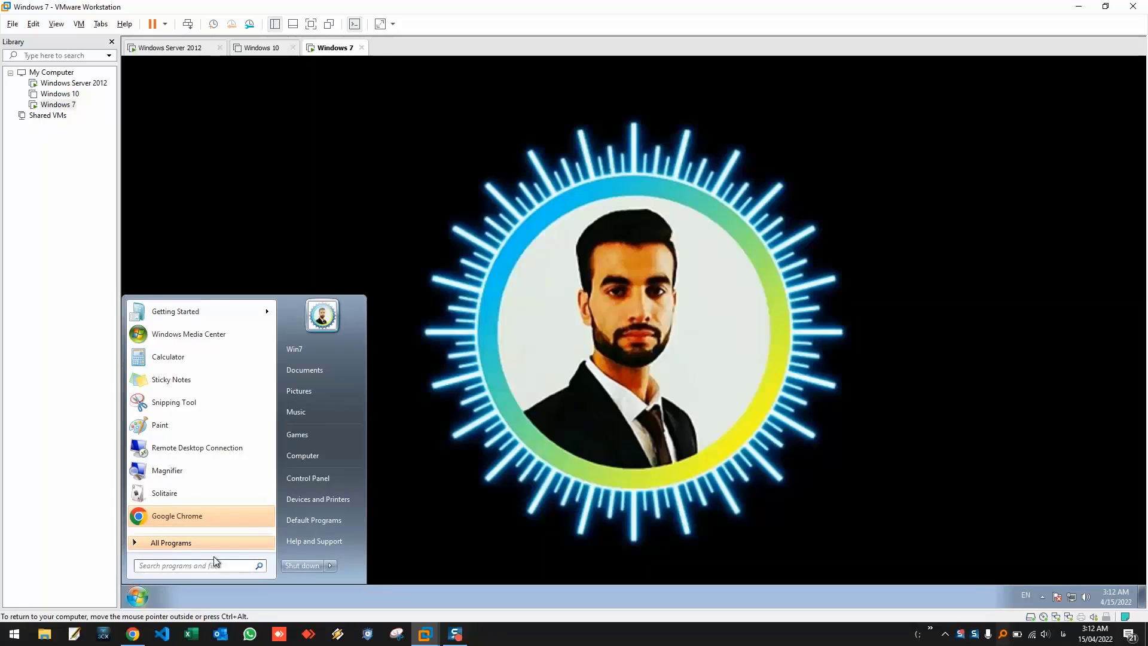
text(re)
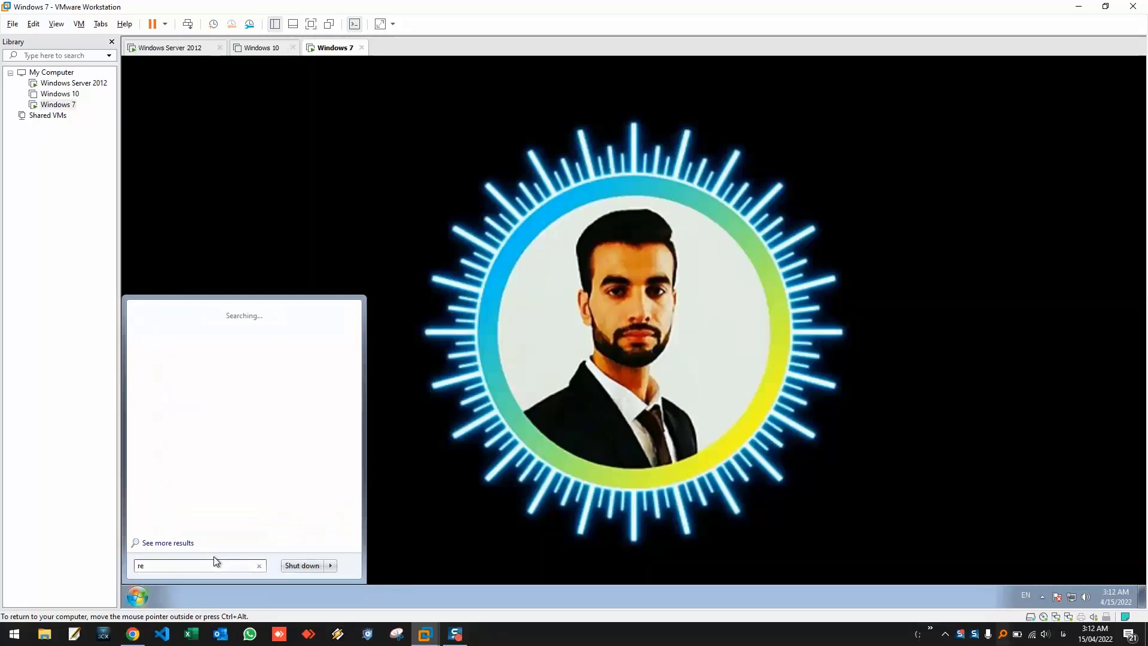
text(name)
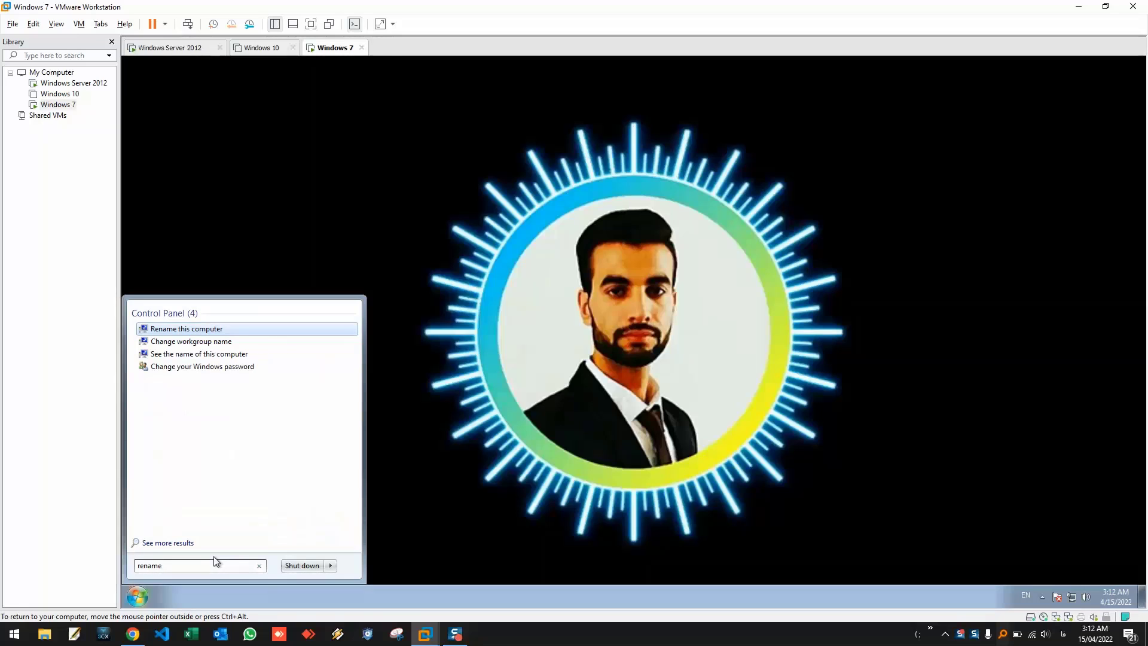
key(Return)
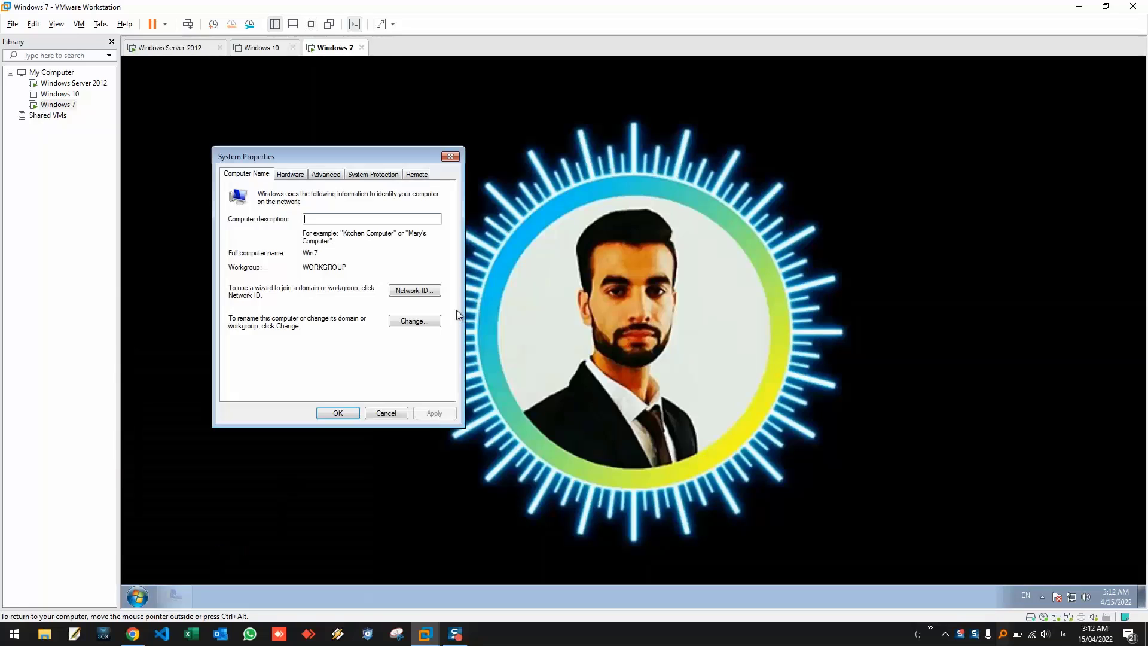
click(418, 321)
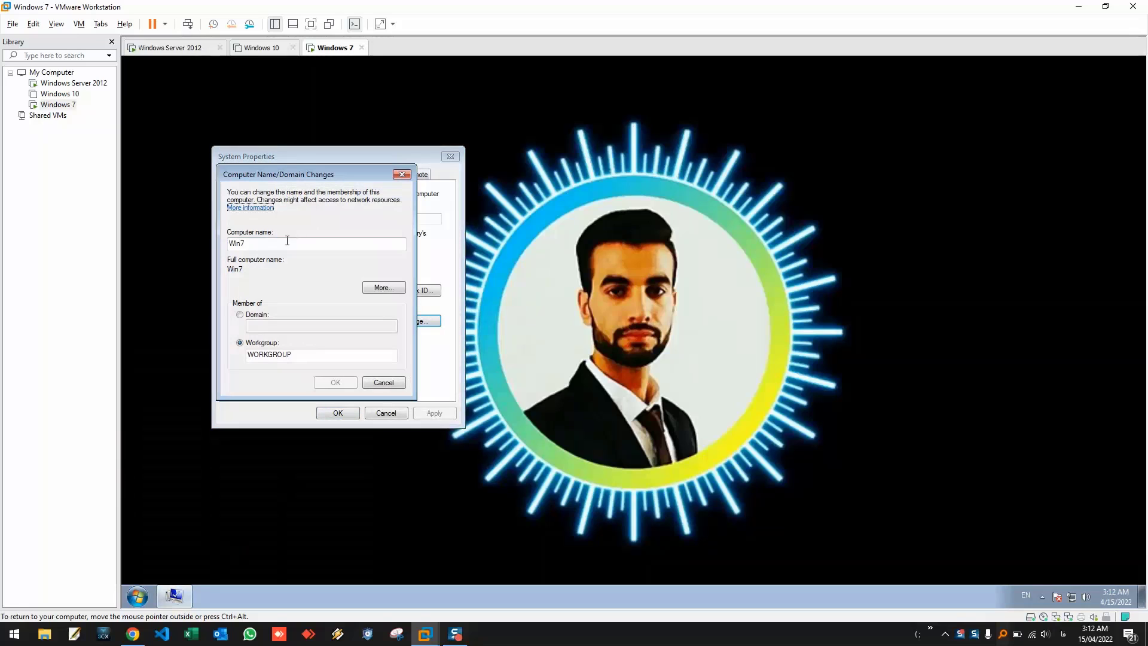
key(Tab)
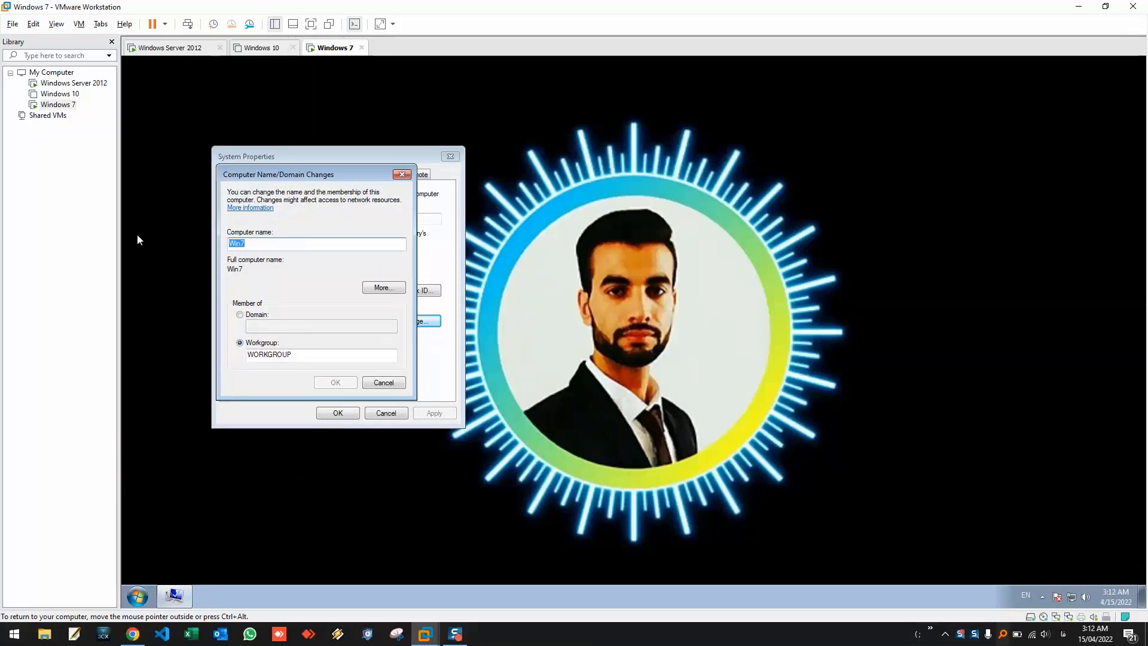
text(Sta)
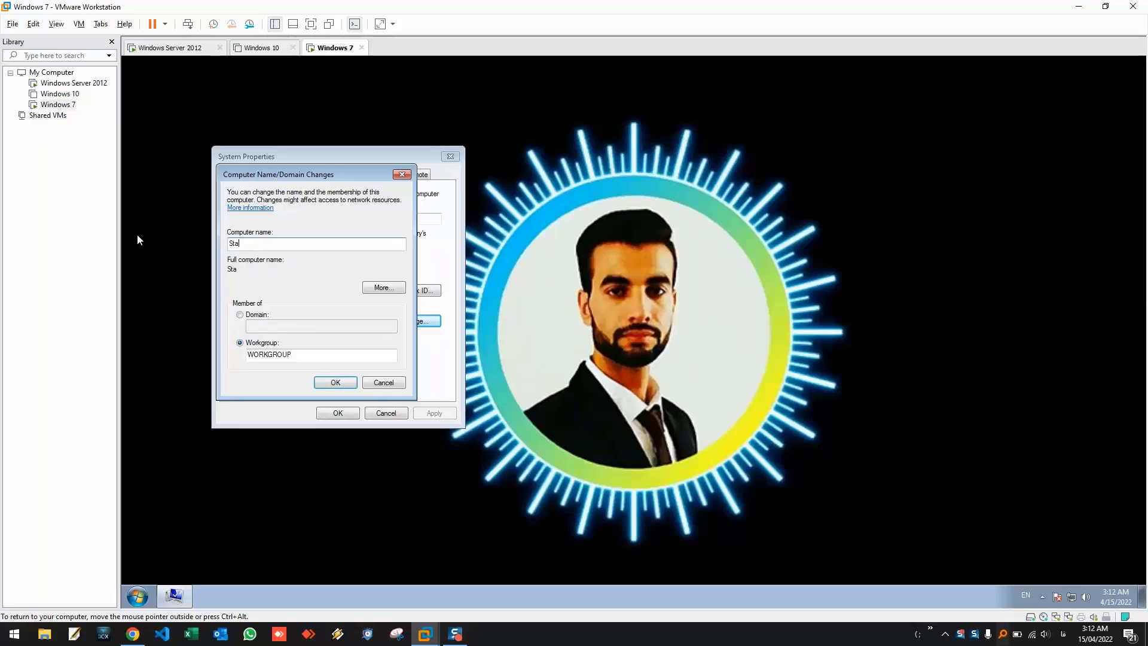
text(tion2)
click(334, 382)
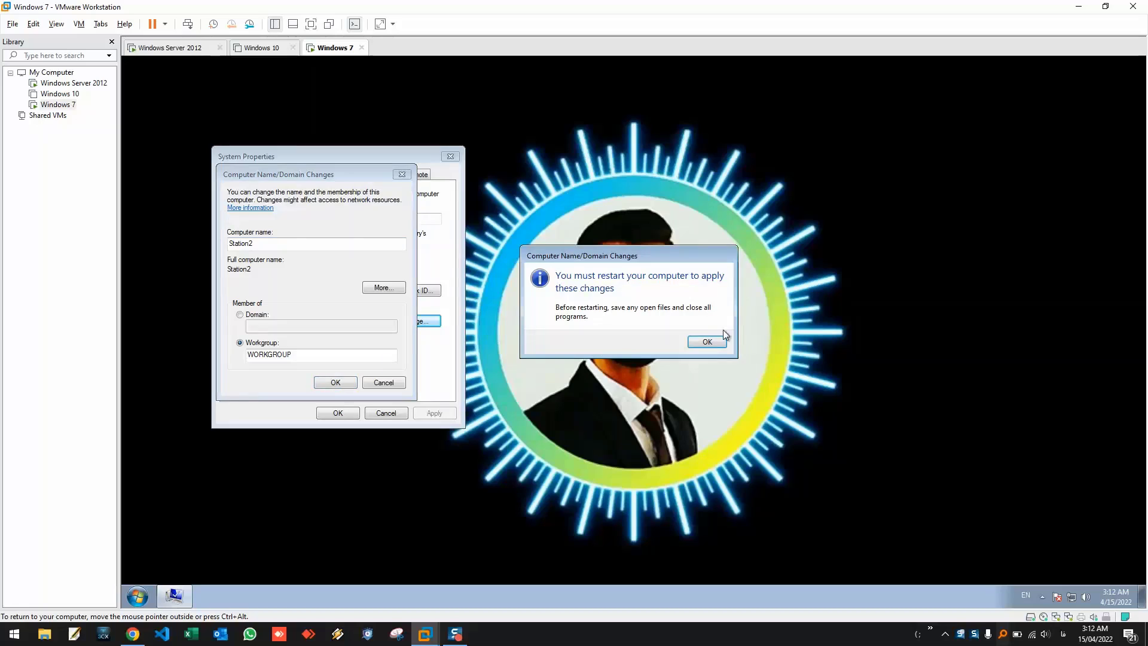
- Acknowledge the restart-required message, close System Properties, and restart Windows 7 now
click(719, 340)
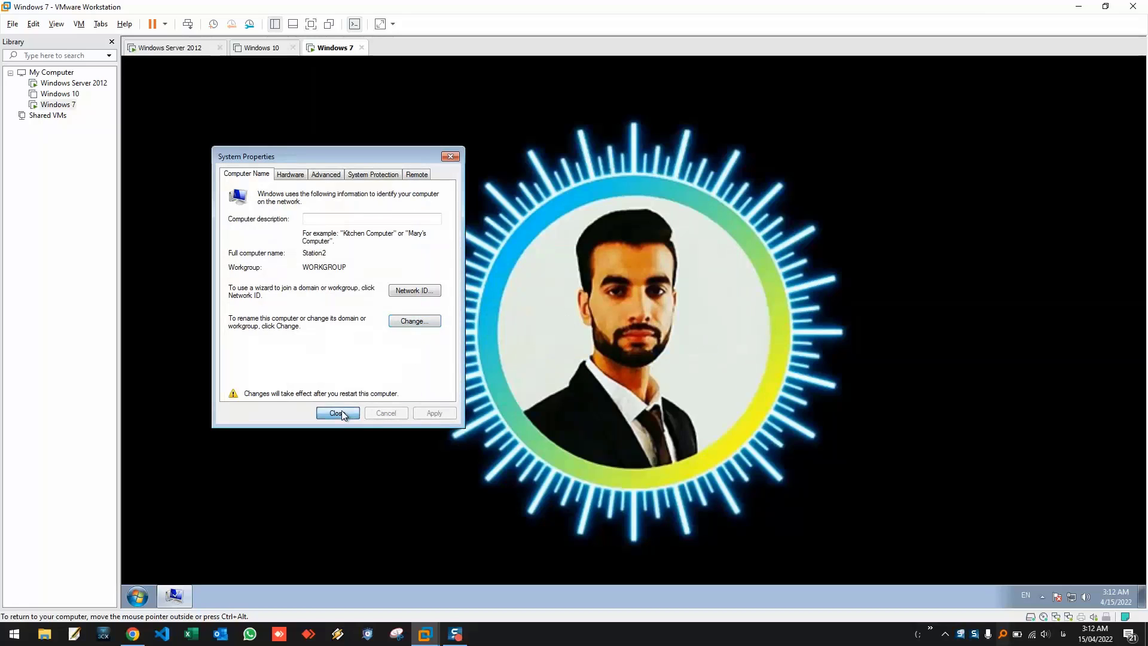
click(342, 411)
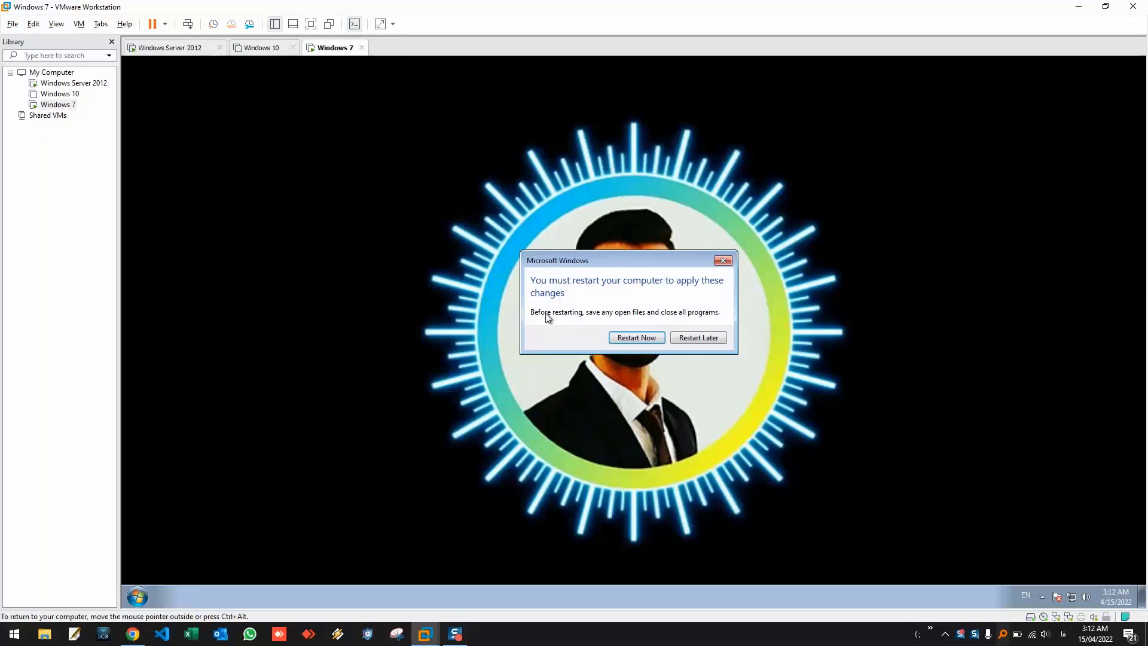
click(636, 338)
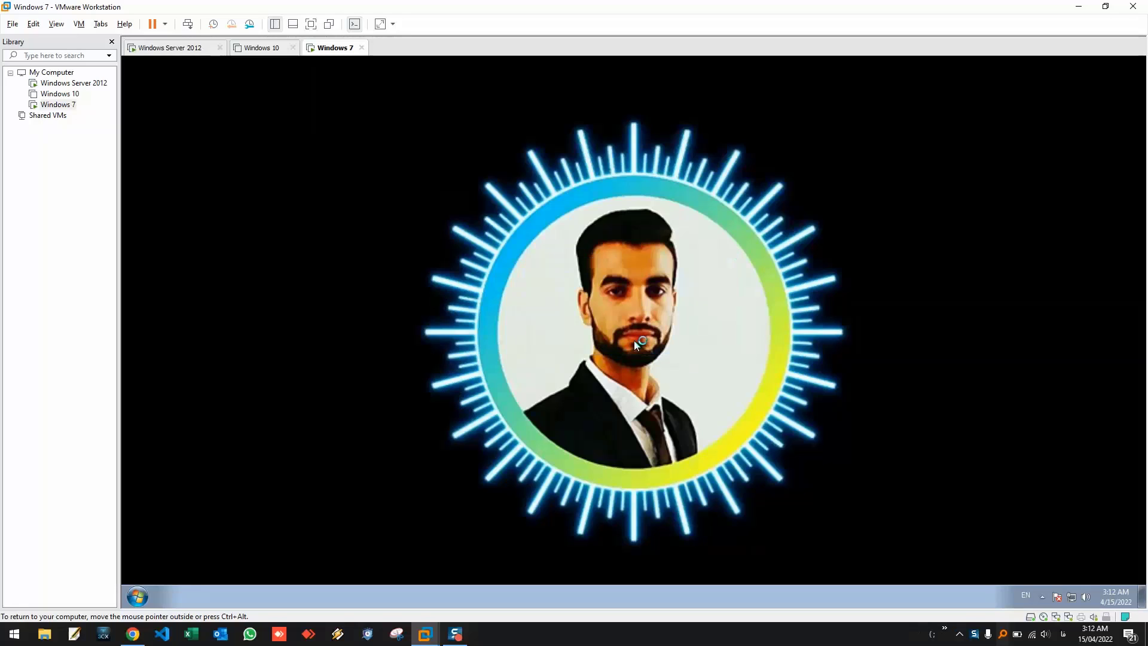
click(137, 596)
- Run ncpa.cpl and open the Local Area Connection properties
text(ncpa)
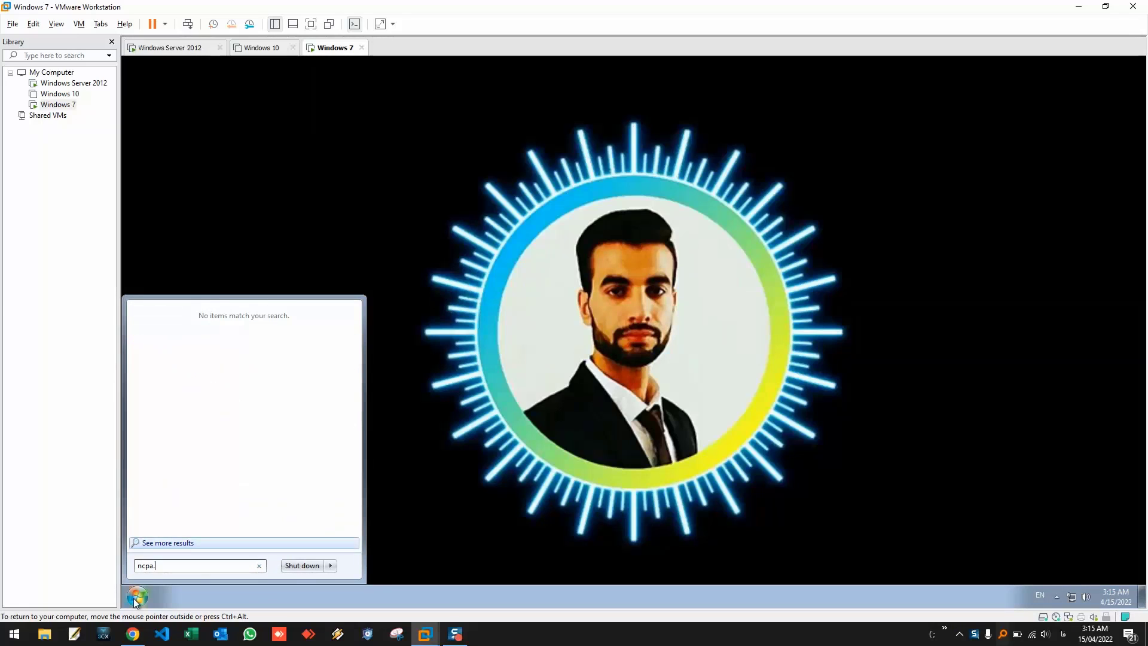
text(.cpl)
key(Return)
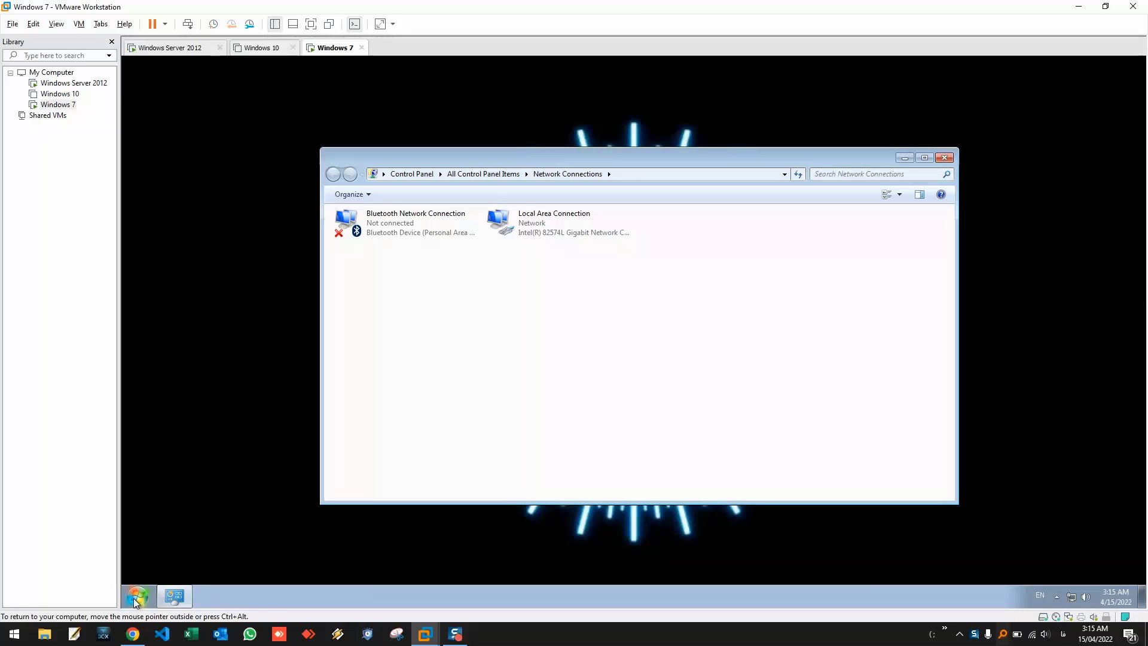
right_click(515, 219)
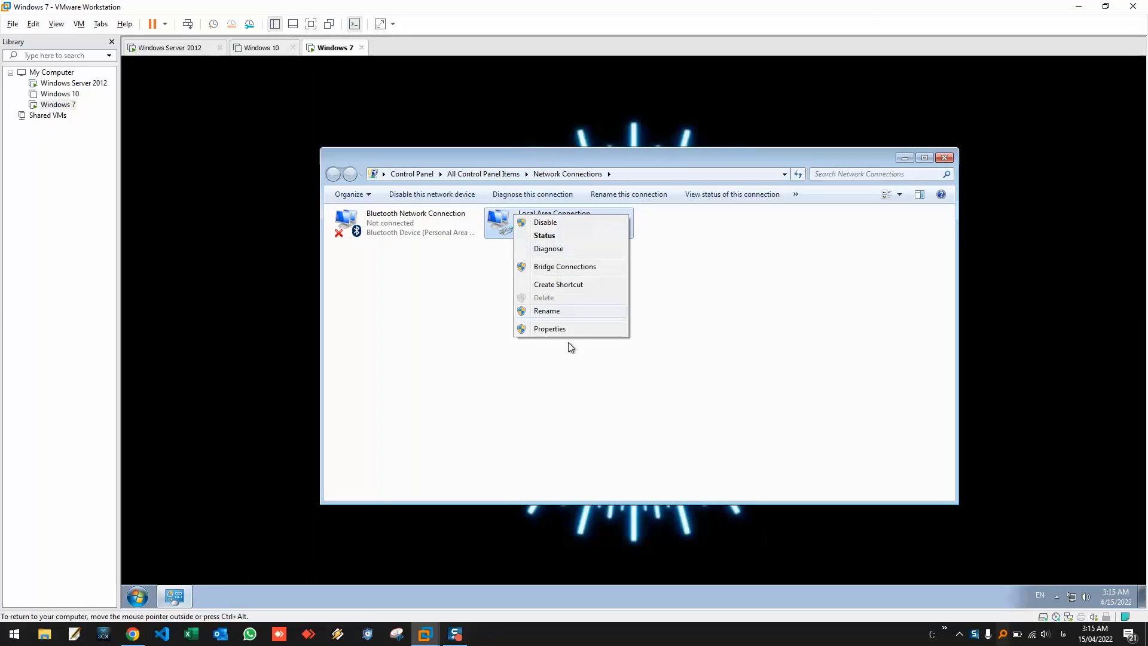
click(538, 330)
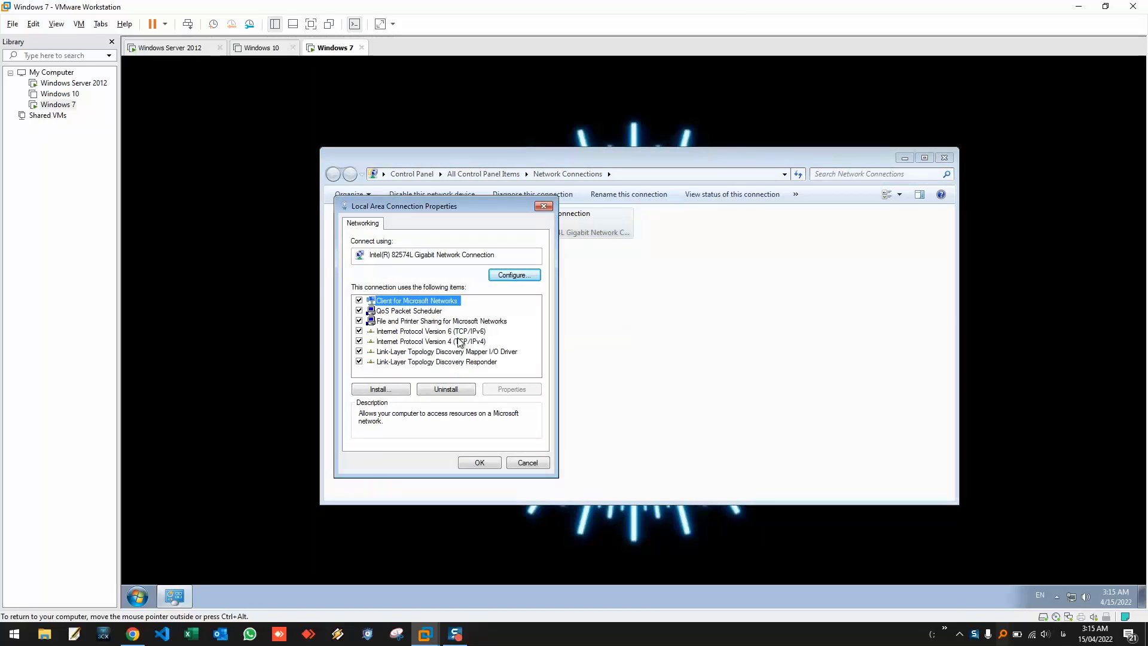
- Set static IPv4 192.168.10.32 with DNS 192.168.10.30, confirm, and close Network Connections
double_click(458, 341)
click(380, 335)
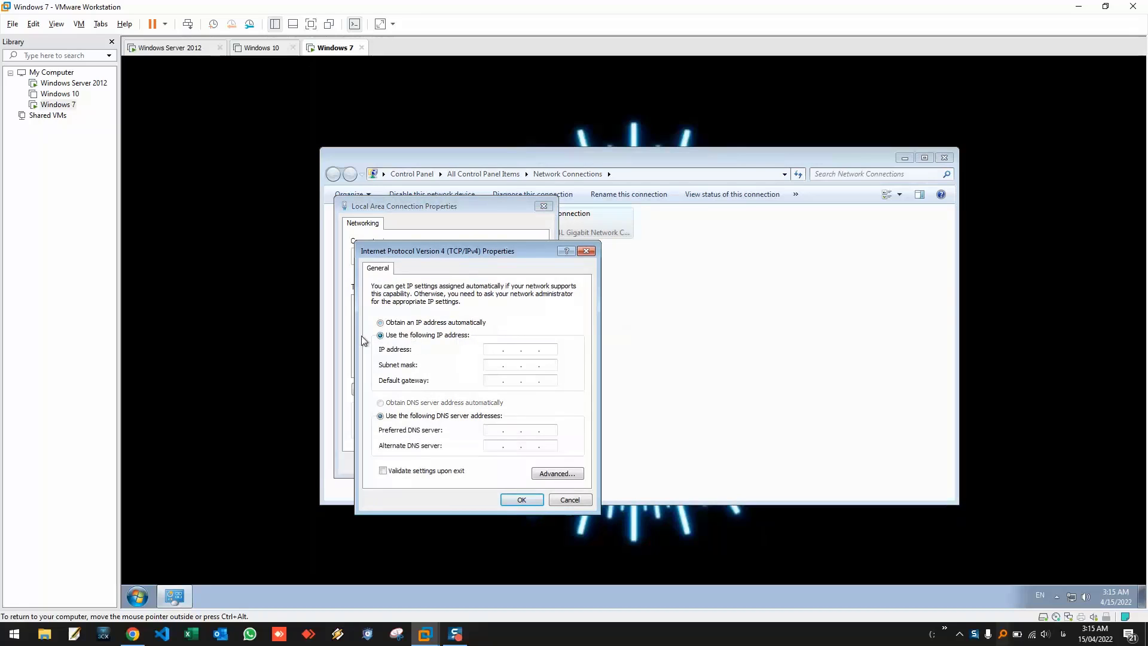
click(496, 349)
text(192 . 168 . 10 . 32)
key(Tab)
key(Tab)
key(Tab)
key(Tab)
text(192 . 168 . 10 . 30)
click(514, 504)
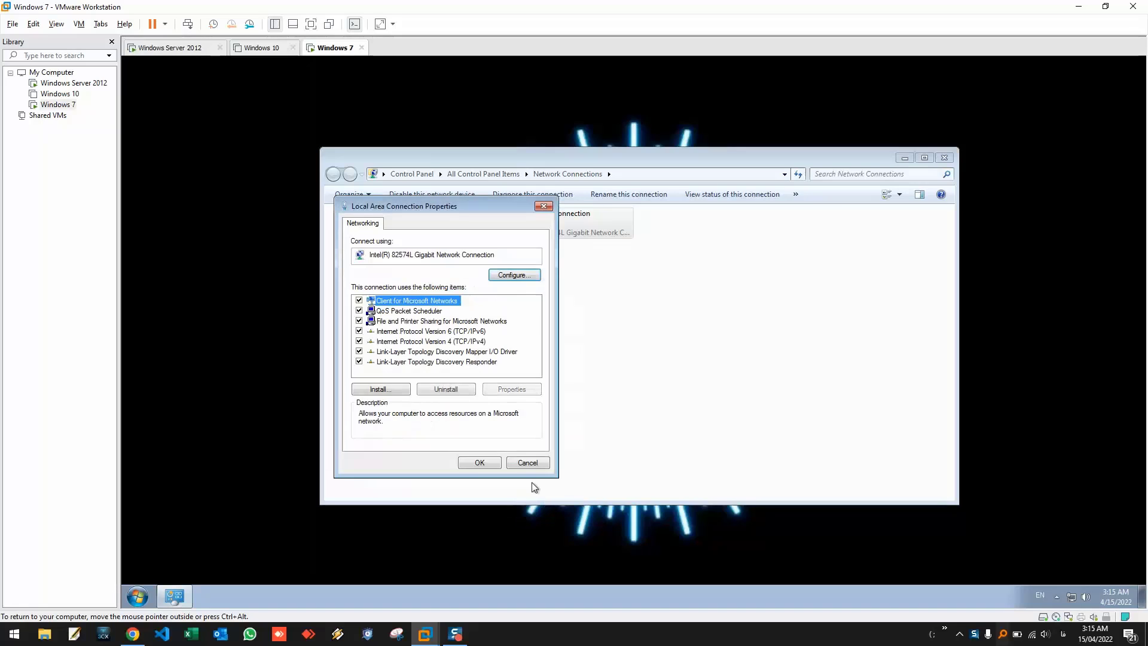
click(478, 463)
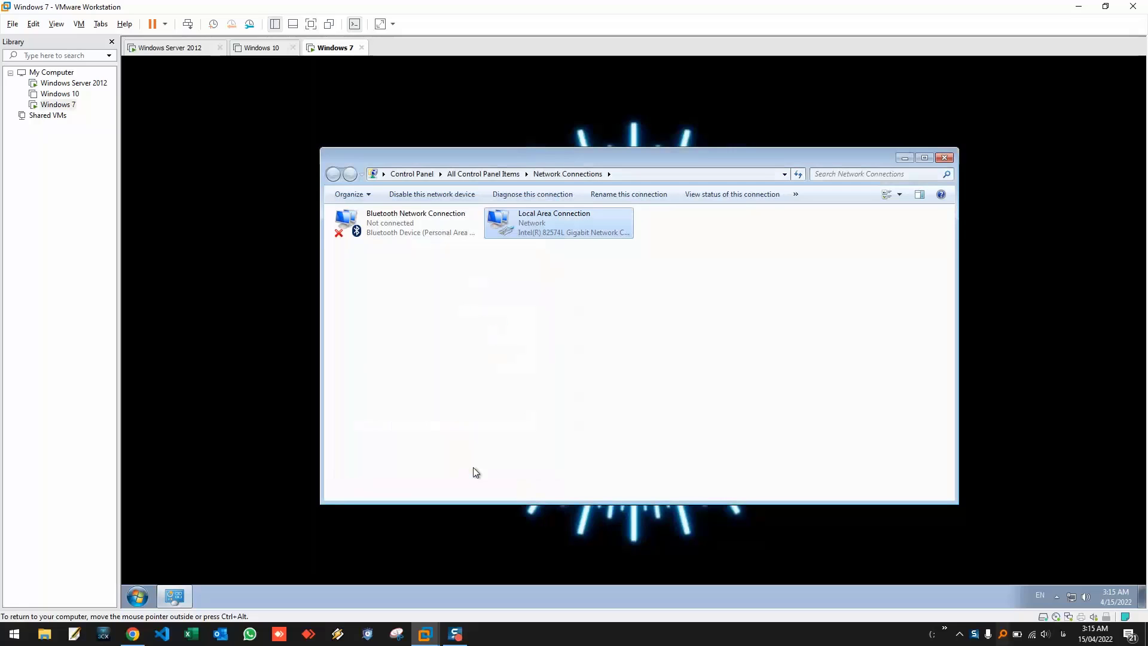
click(944, 158)
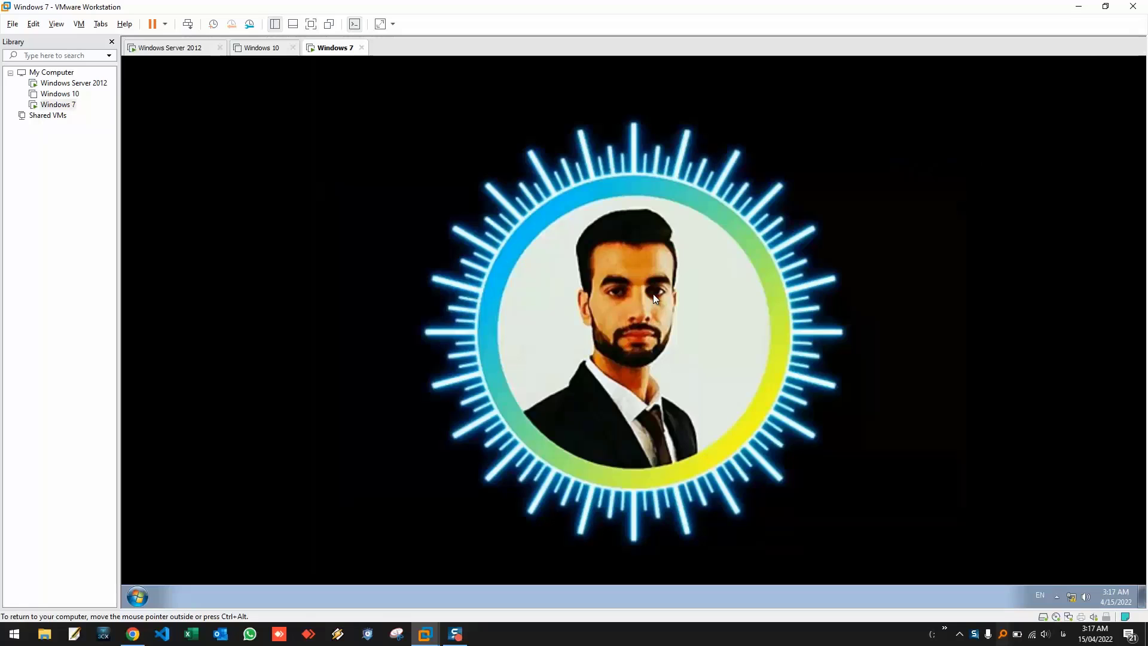
- Search 'rename' in the Start menu to open System Properties and center the window
click(136, 597)
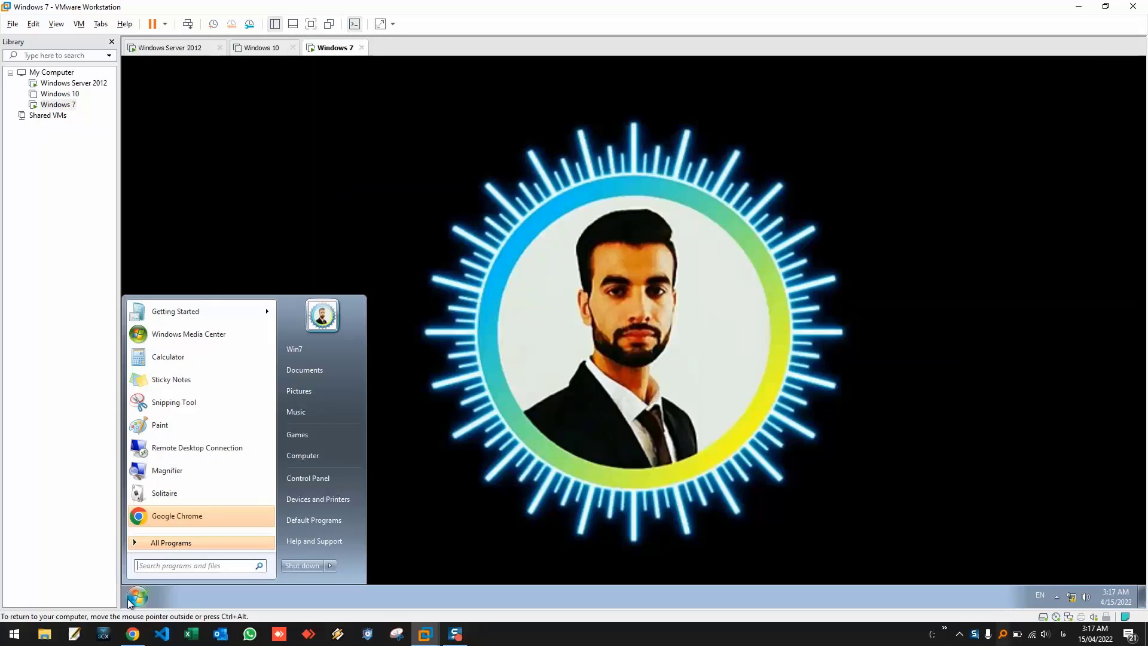
click(188, 564)
text(rename)
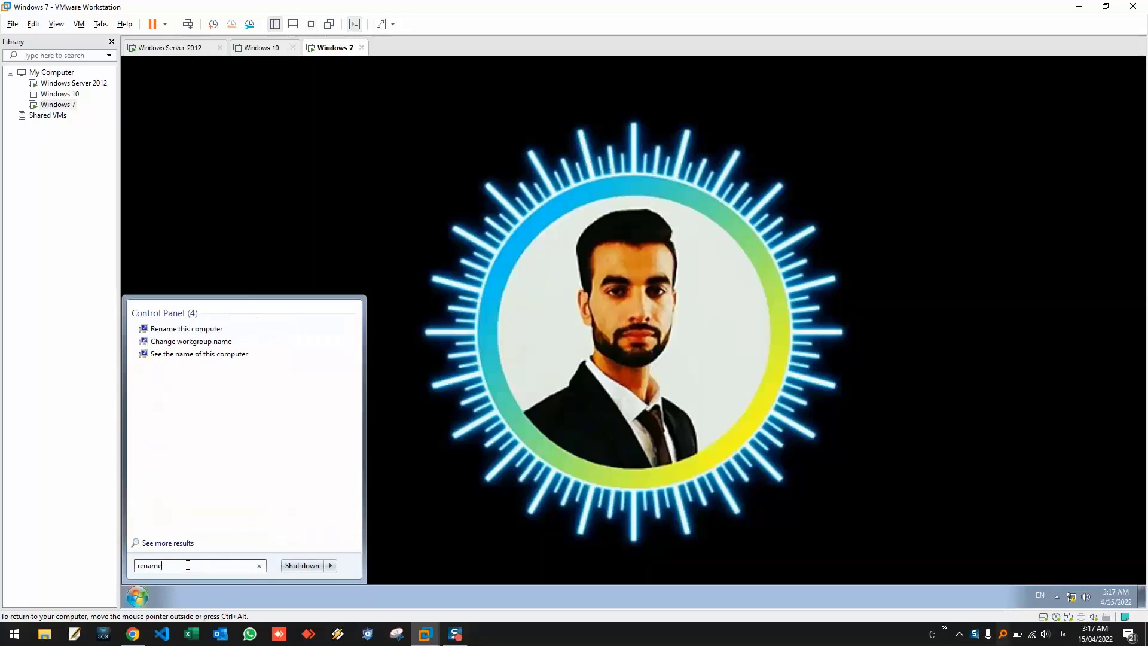
key(Return)
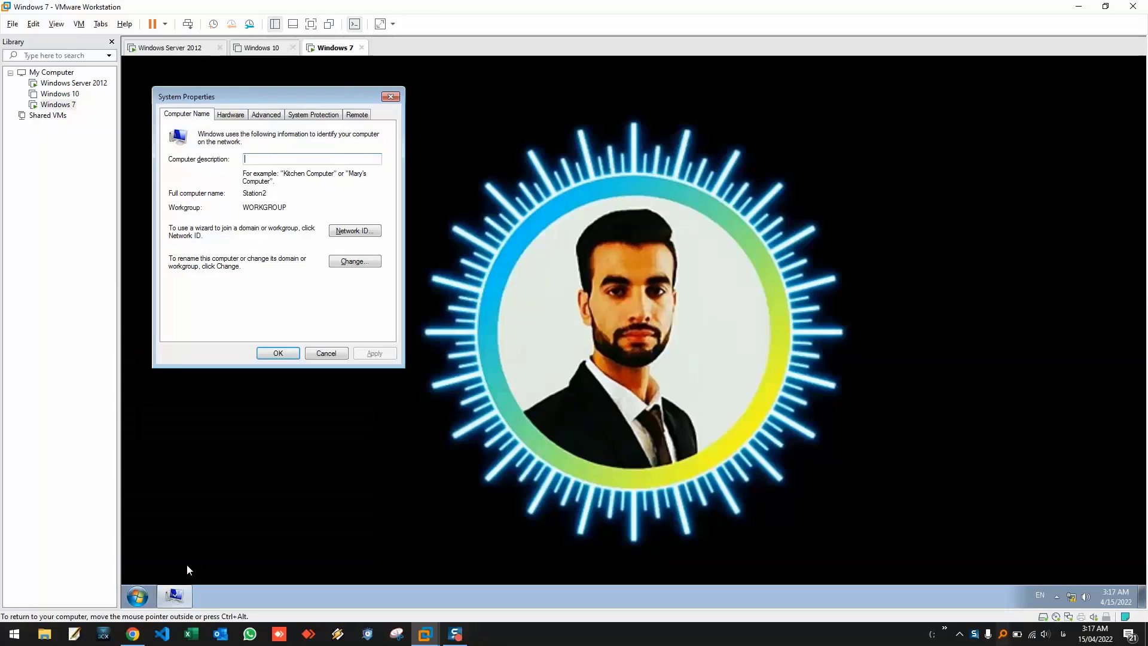
drag(295, 105, 457, 141)
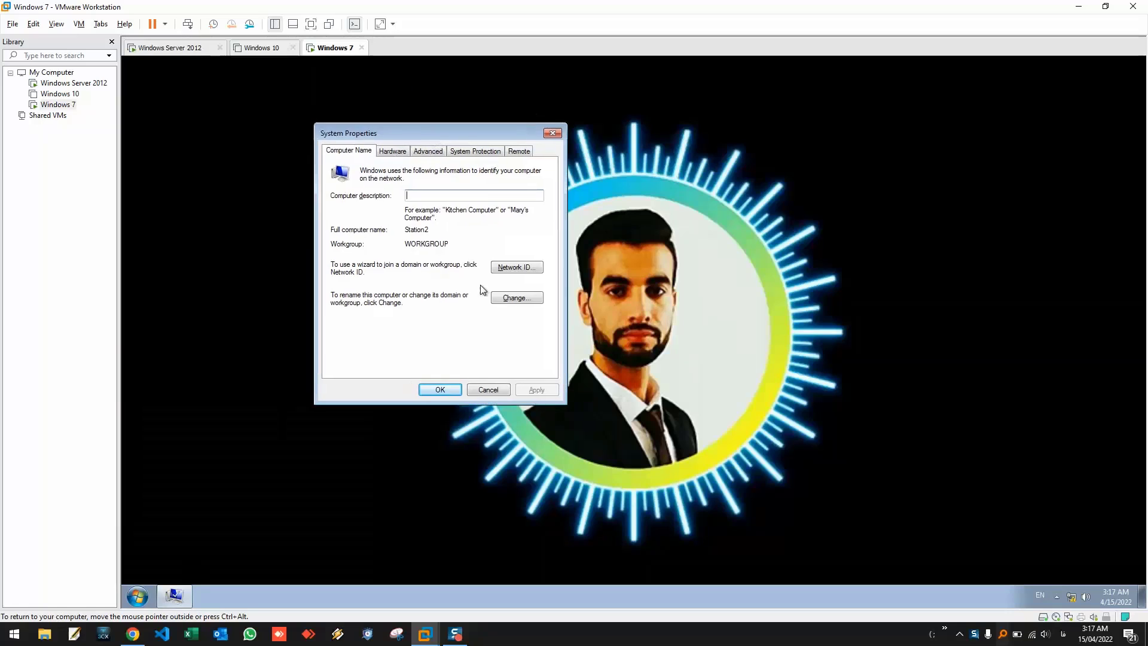
- In Computer Name Changes, select Domain membership and enter MASCOD.IR
click(502, 296)
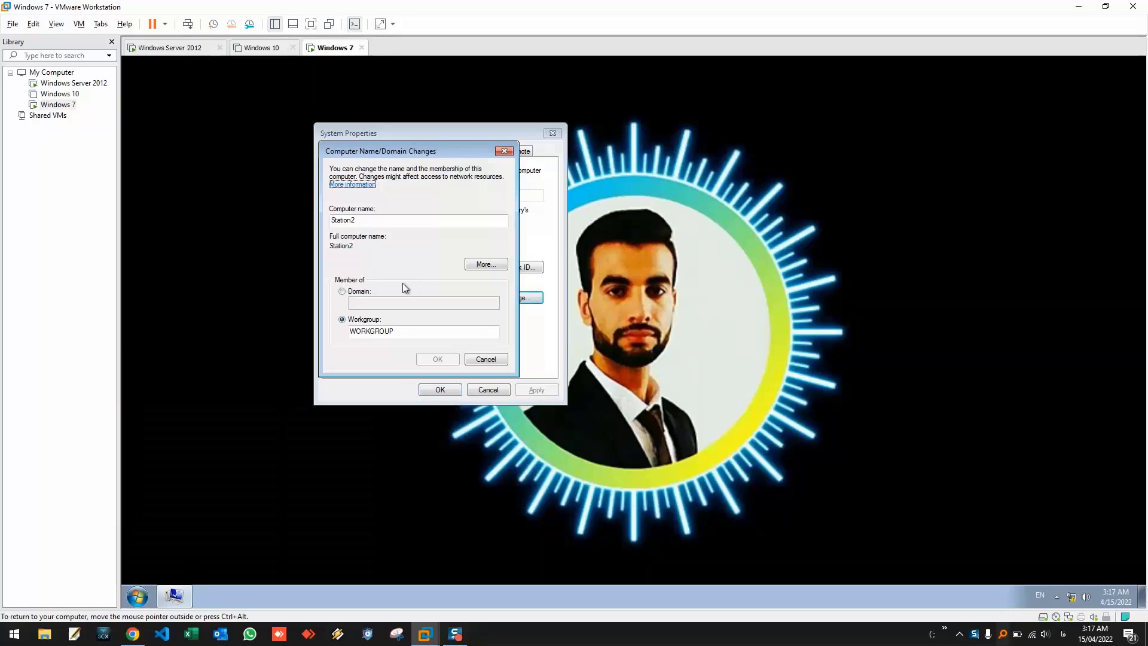
click(343, 292)
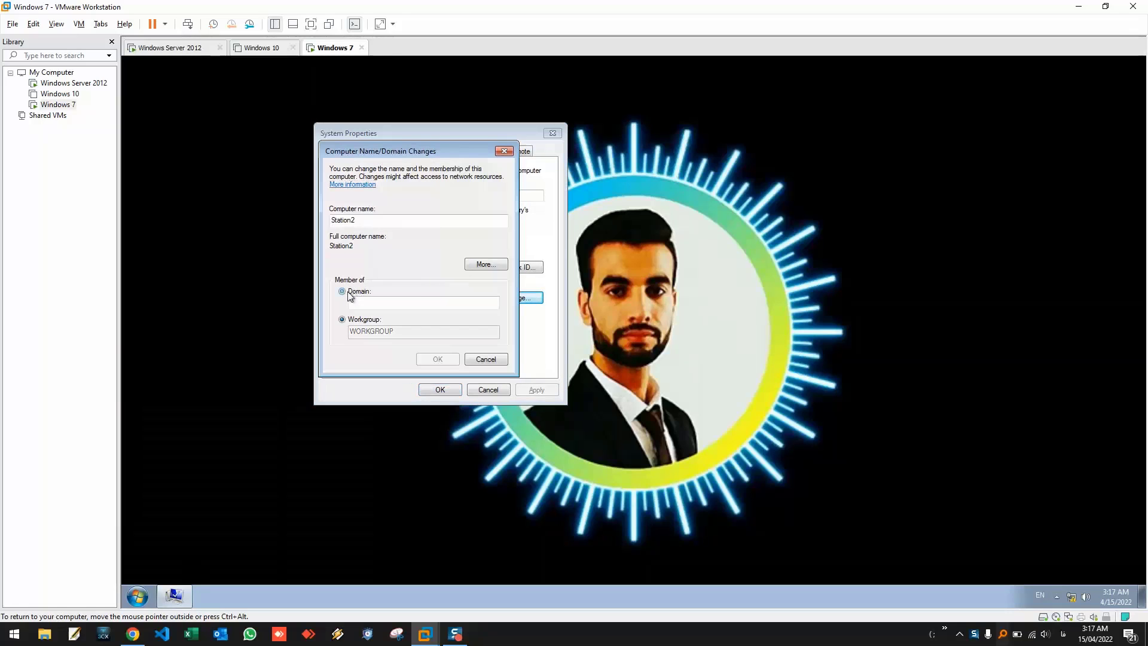
click(378, 319)
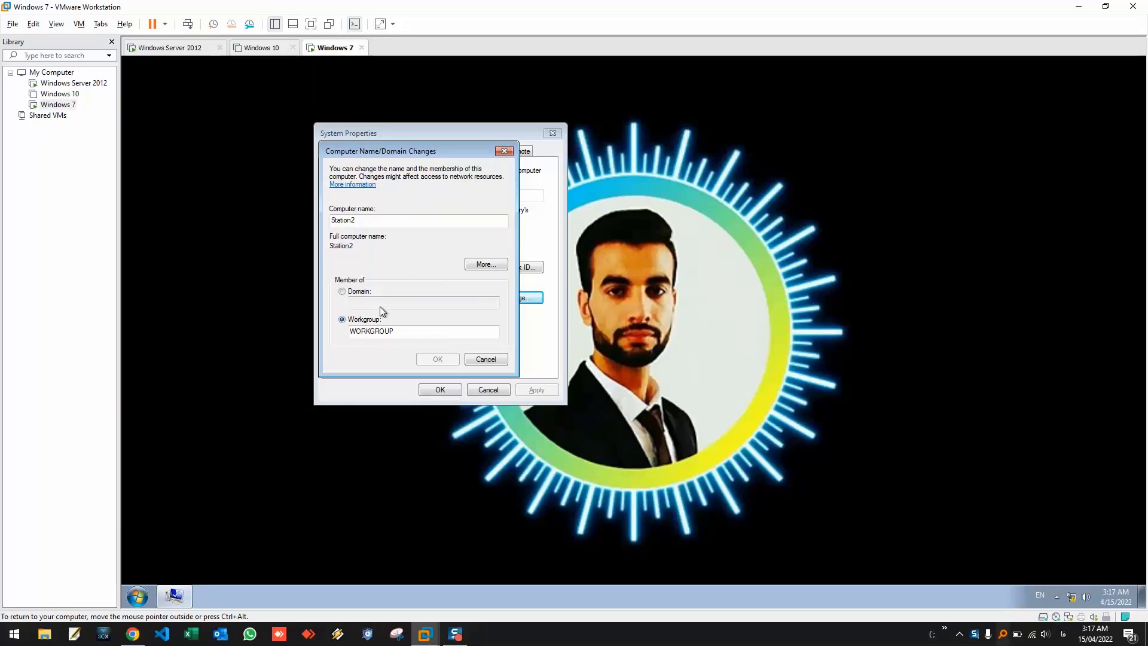
click(379, 306)
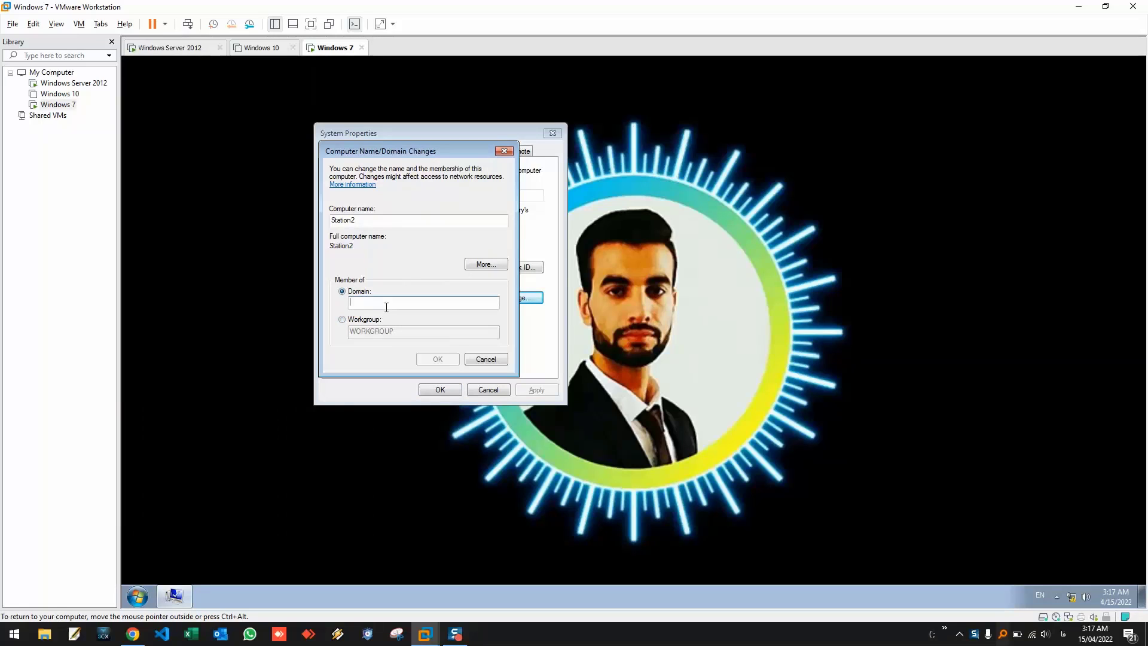
text(MASCOD.IR)
- Submit the join and authenticate as Administrator with the domain administrator password
key(Return)
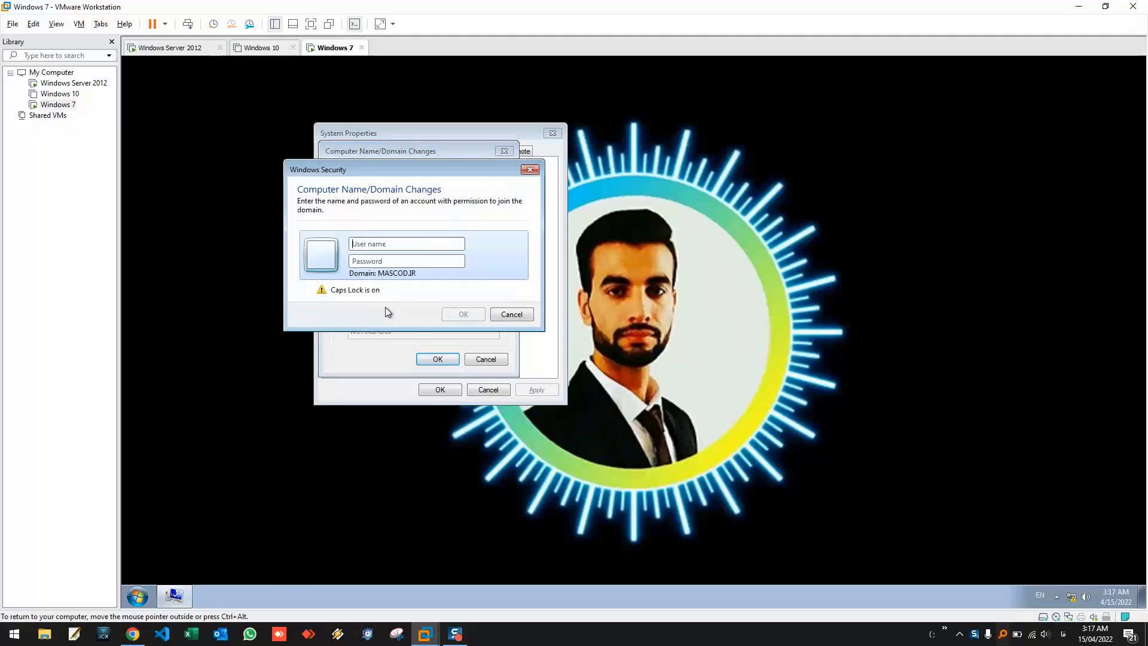
click(396, 247)
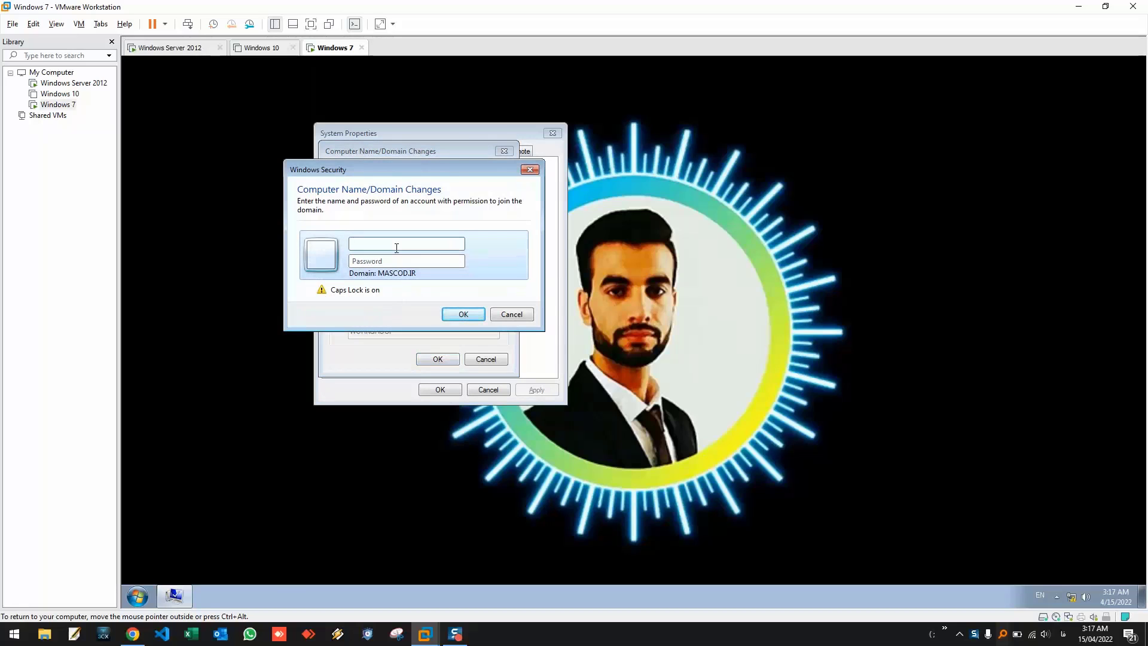
text(adm)
key(BackSpace)
key(BackSpace)
key(BackSpace)
key(Caps_Lock)
text(Administra)
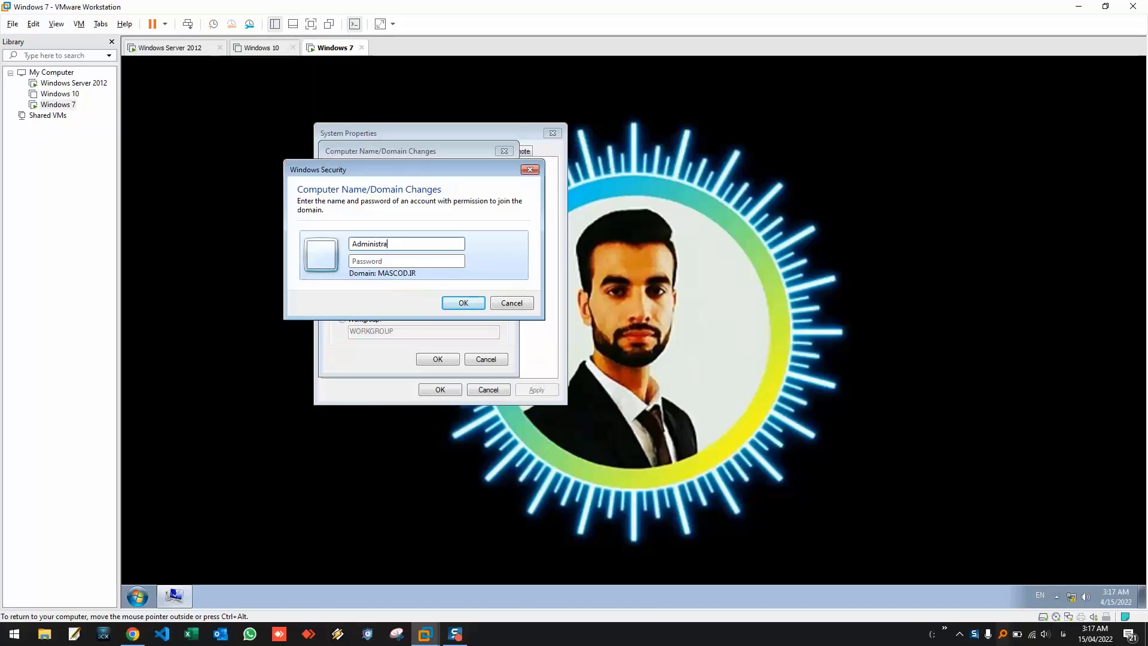
text(tor)
key(Tab)
text(*********)
key(Return)
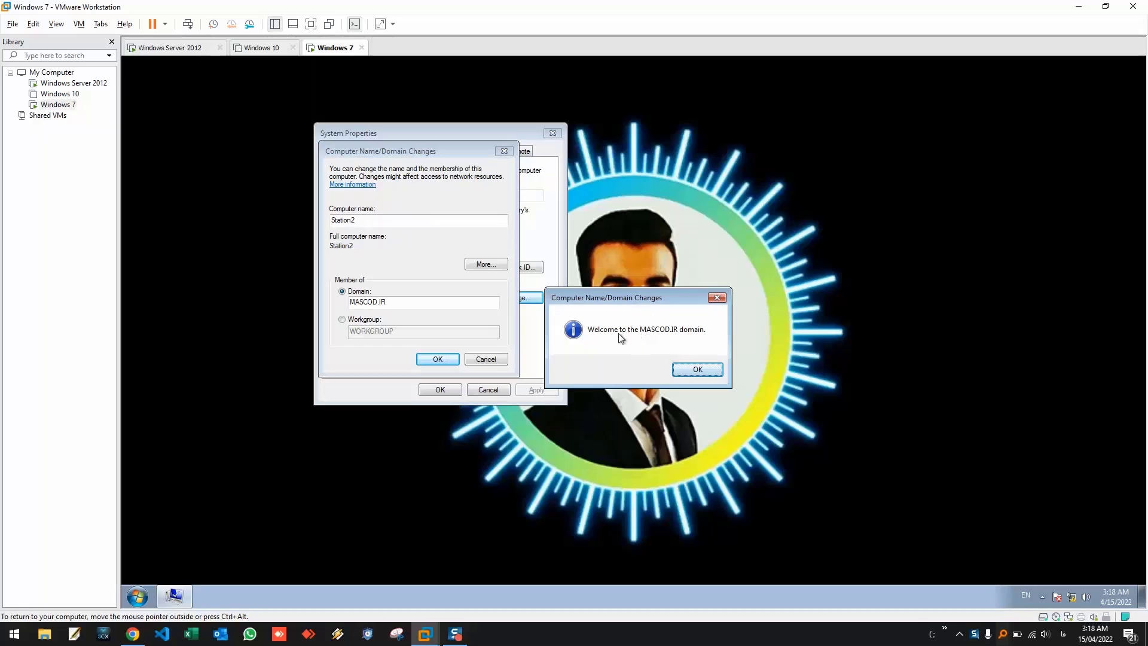
- Acknowledge the MASCOD.IR welcome and restart notices, close System Properties, and restart Windows 7
click(700, 371)
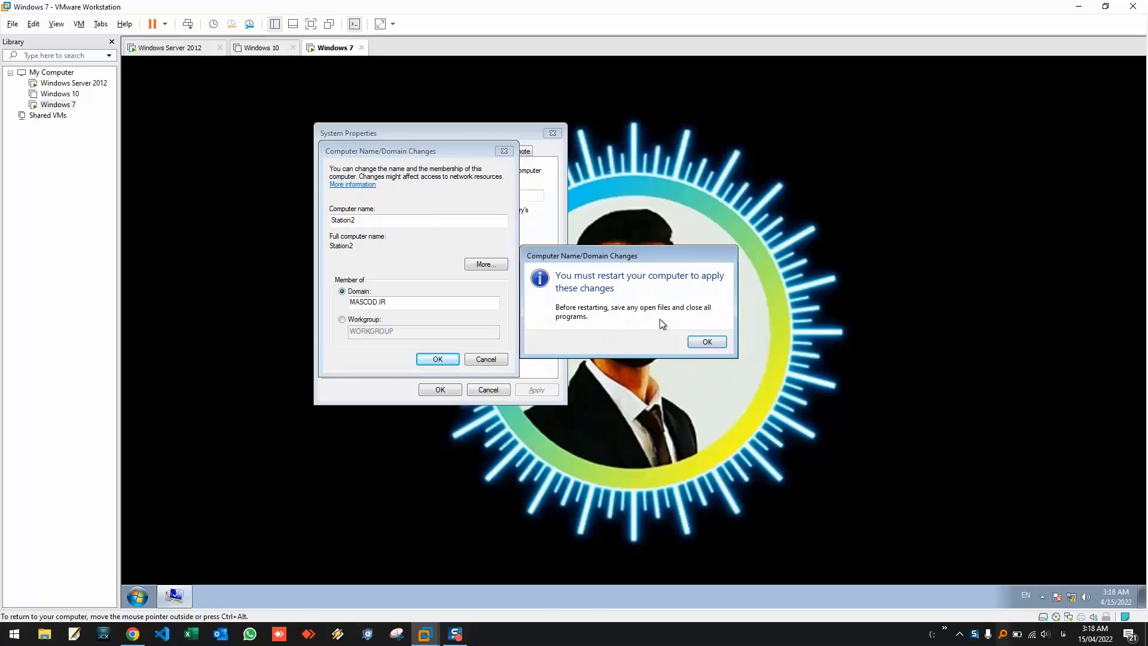
click(698, 340)
click(447, 388)
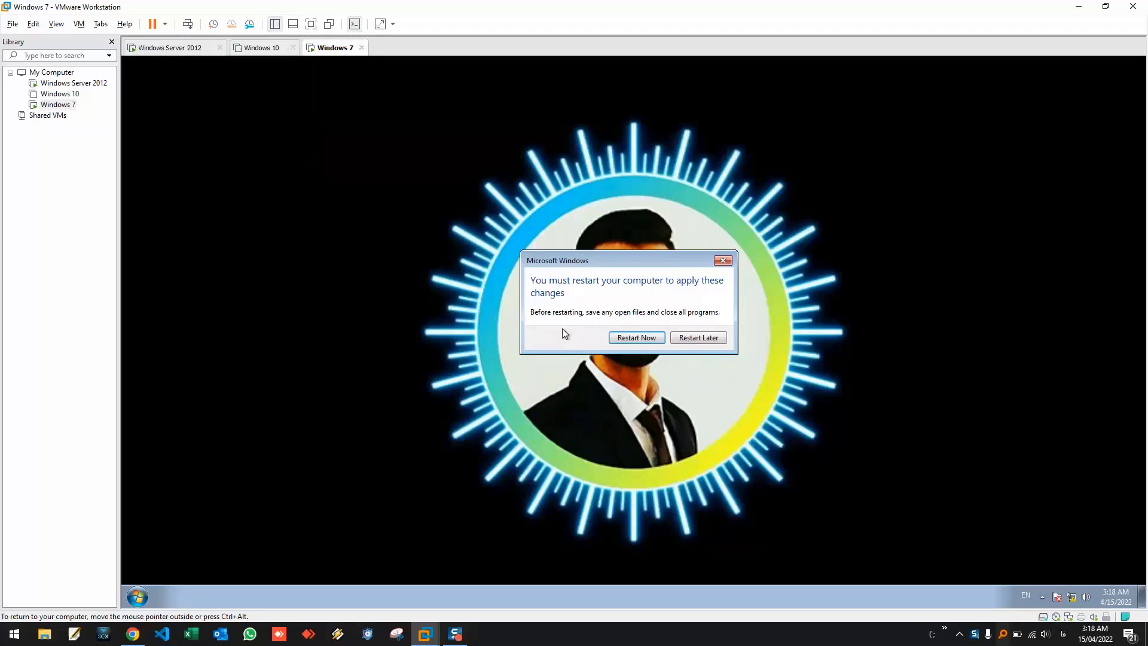
click(637, 339)
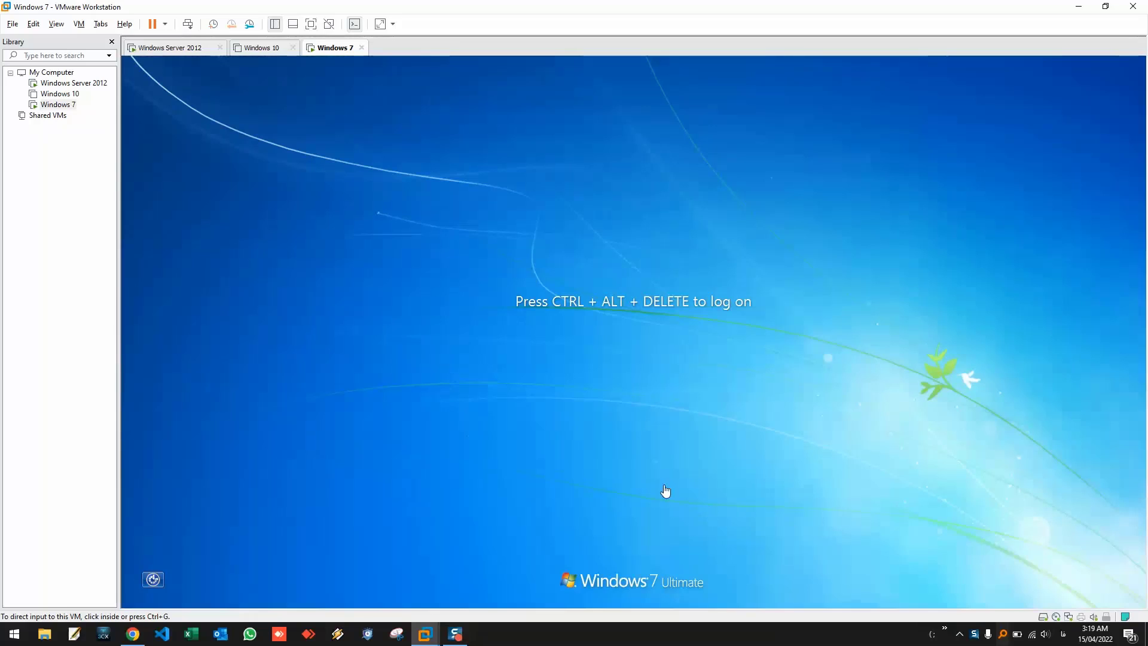
- Send Ctrl+Alt+Del to the Windows 7 VM and choose Switch User, then Other User
right_click(328, 57)
click(371, 122)
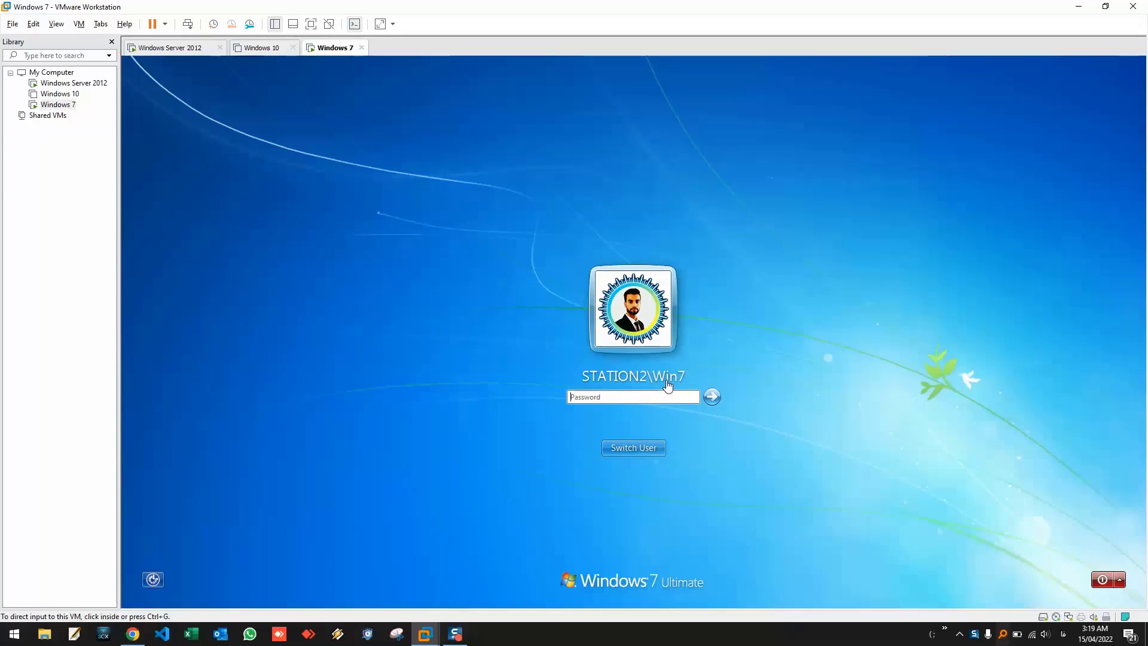
click(647, 450)
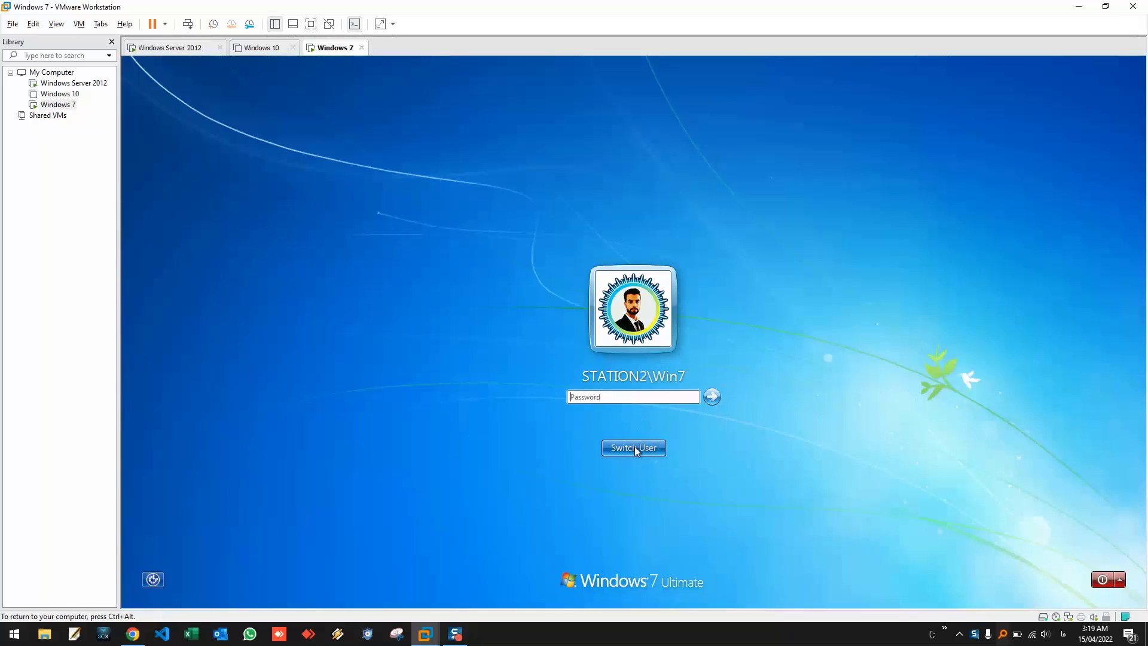
click(635, 450)
click(679, 385)
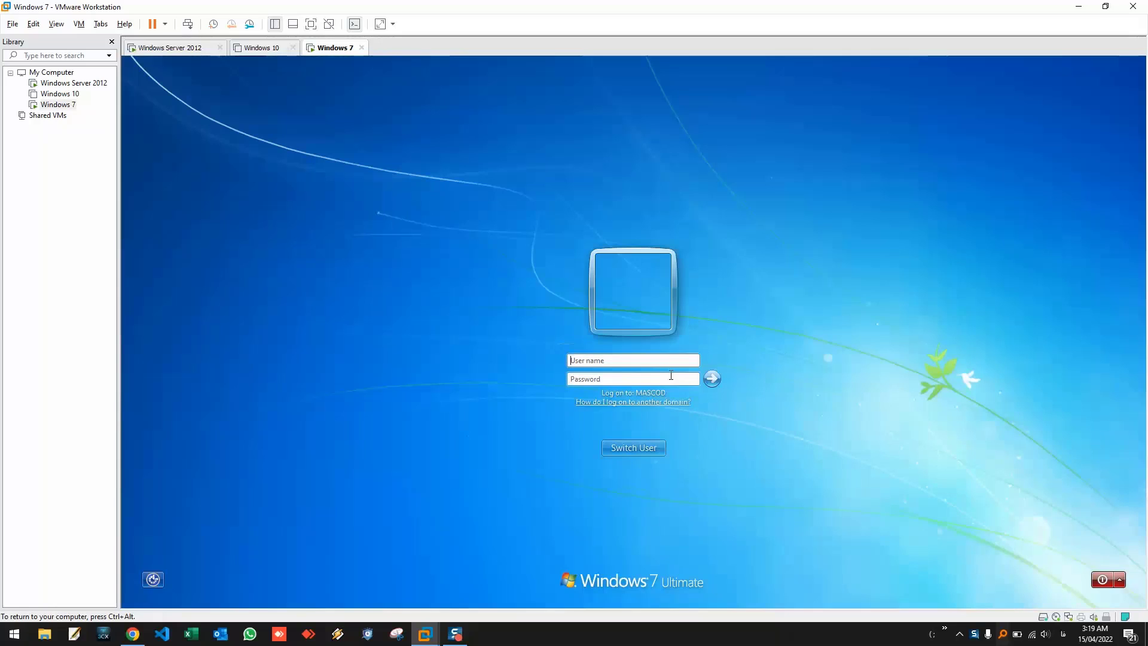
- Log on with the MASCOD.IR domain user name and password, then release control to the host
click(619, 361)
text(mascod.ir\user*********)
key(Return)
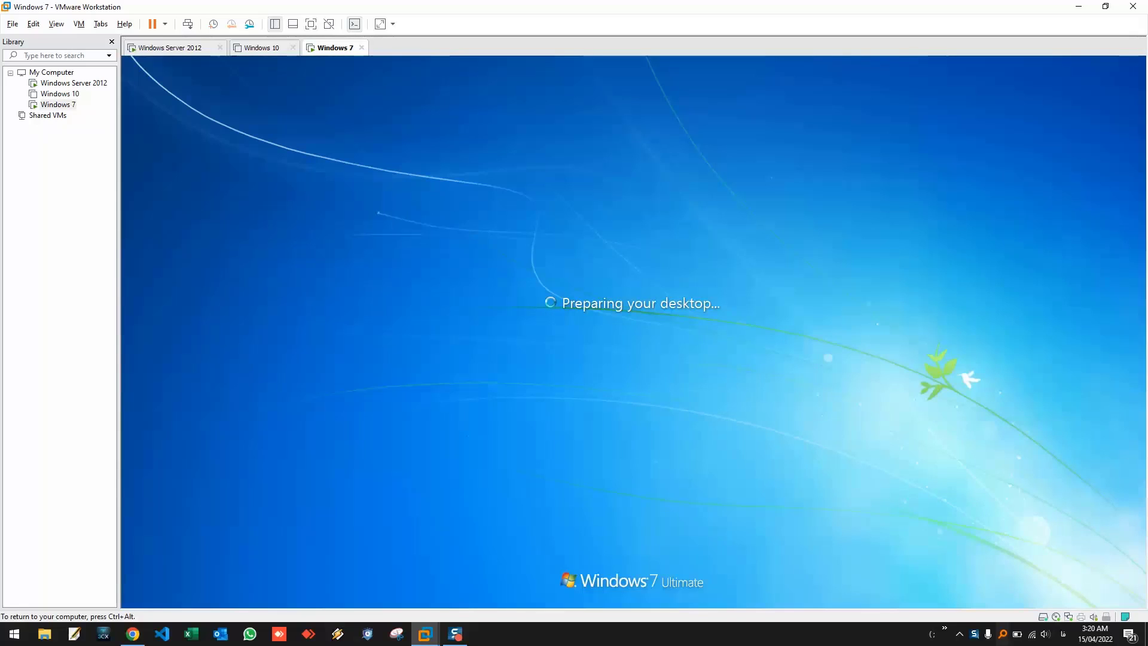
key(ctrl+alt)
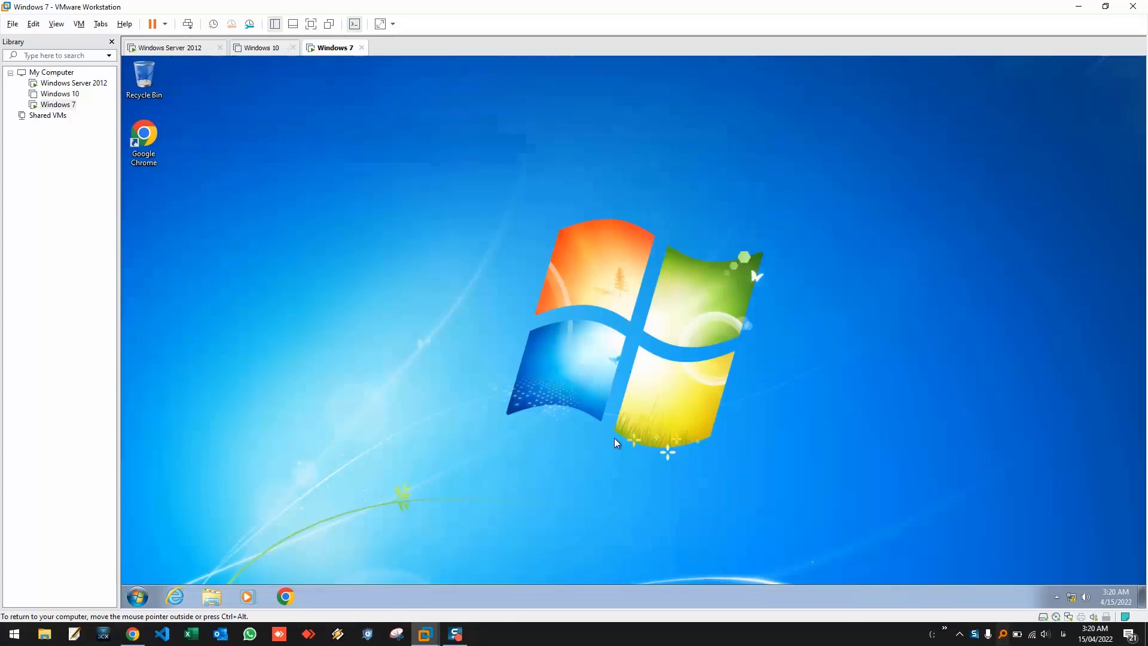
- Open Control Panel in Large icons view and show the System page maximized, confirming domain MASCOD.ir
click(136, 596)
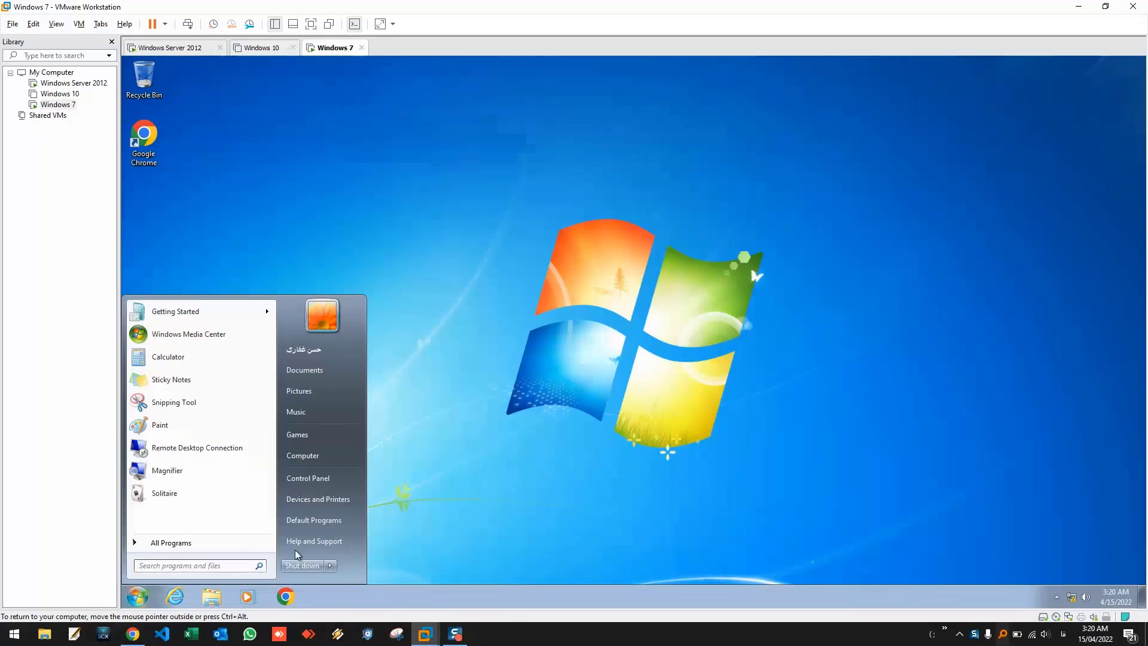
click(320, 489)
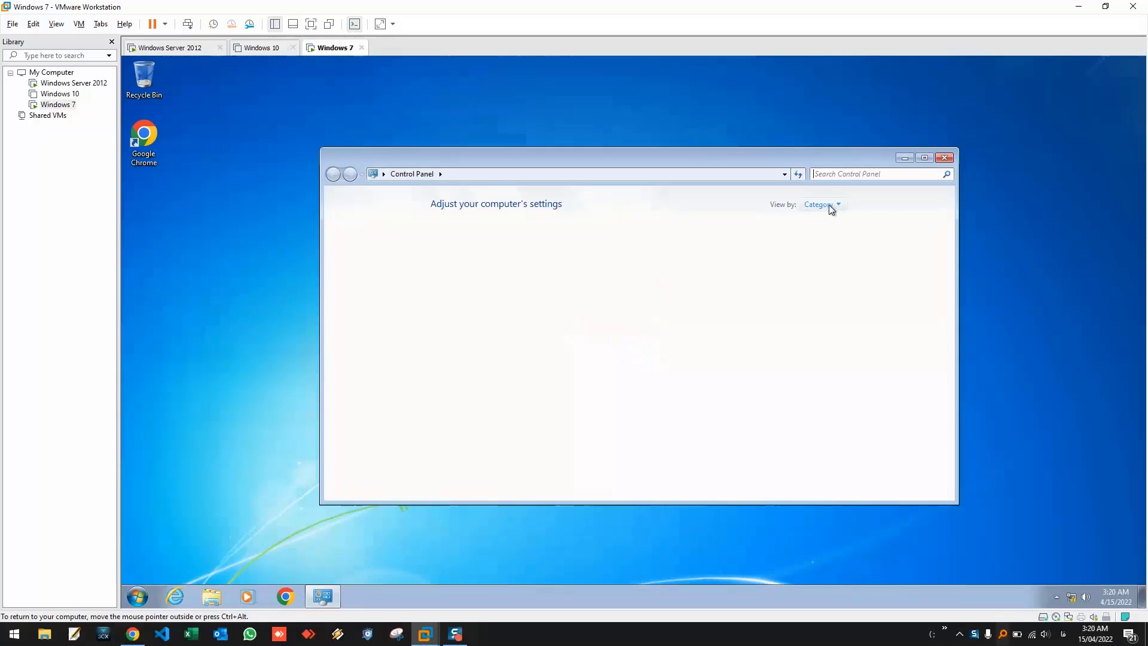
click(829, 204)
click(835, 237)
scroll(594, 361, down, 2)
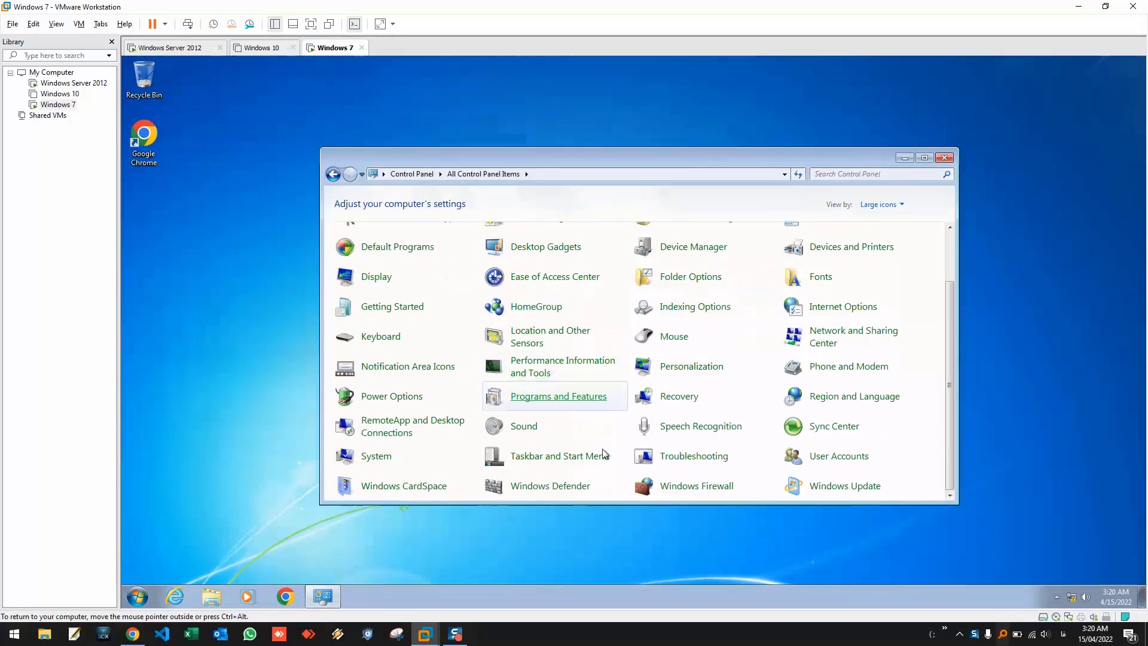
click(406, 453)
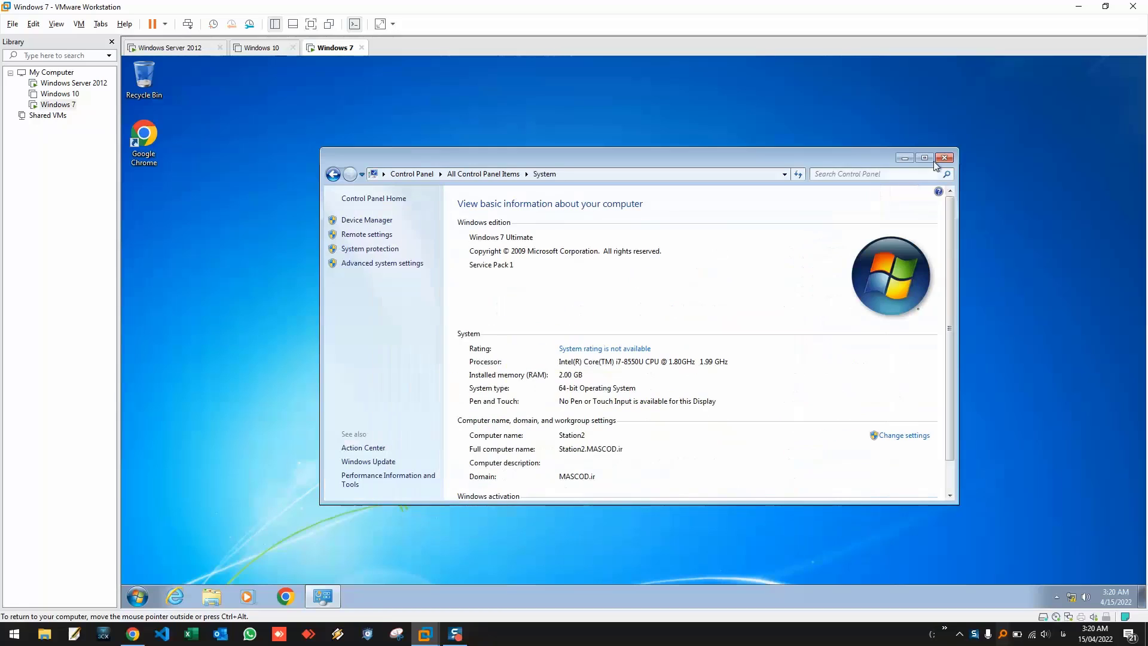
click(924, 159)
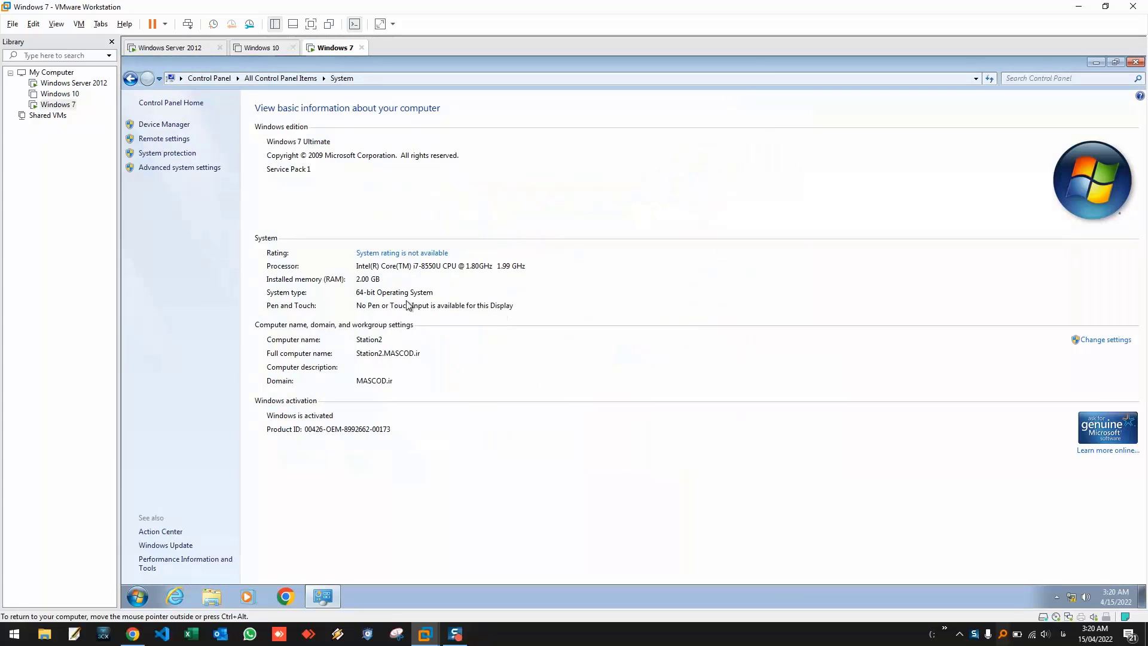